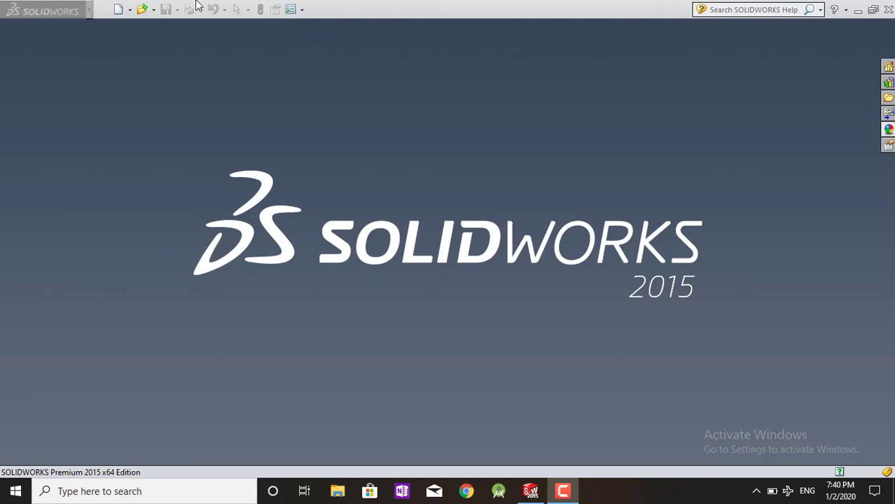
Create a new part and start a sketch on the Top Plane
{"action": "left_click", "coordinate": [125, 10]}
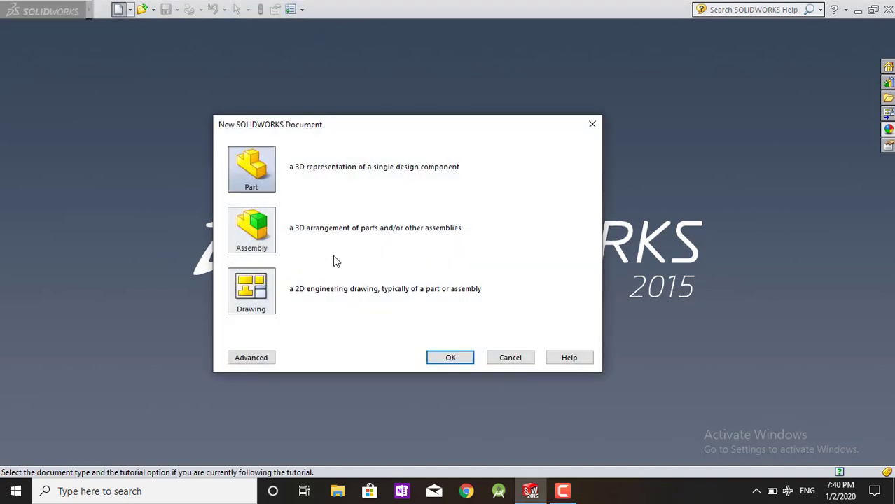
{"action": "left_click", "coordinate": [430, 354]}
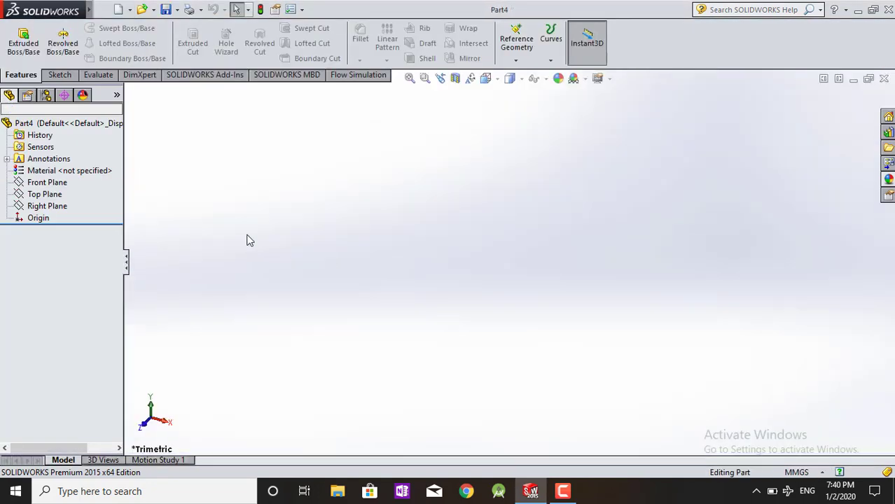
{"action": "left_click", "coordinate": [45, 194]}
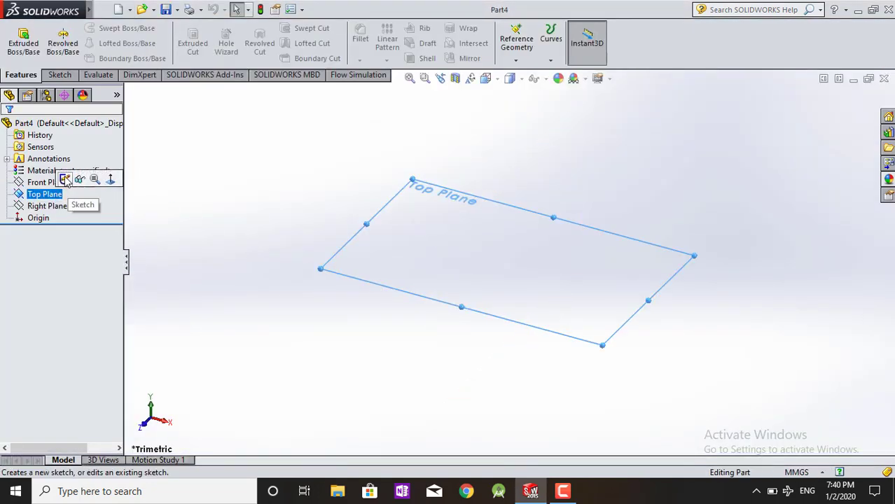
{"action": "left_click", "coordinate": [64, 180]}
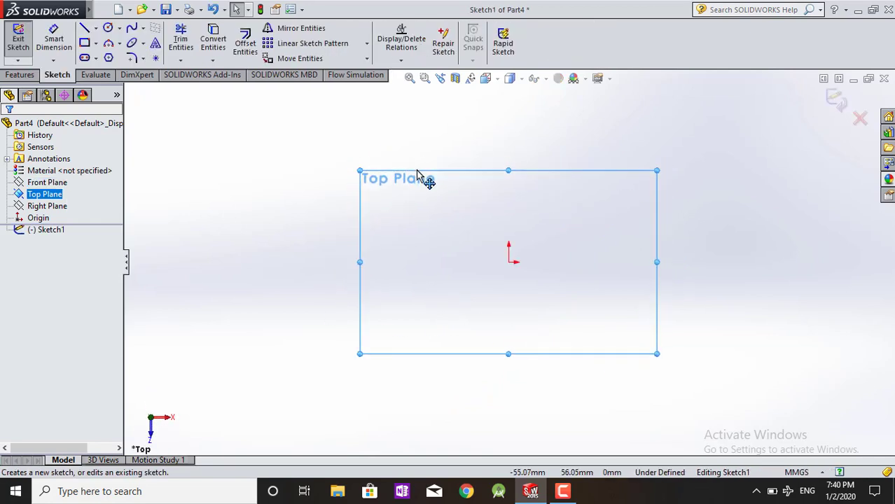
Draw a corner rectangle spanning around the origin
{"action": "left_click", "coordinate": [96, 43]}
{"action": "left_click", "coordinate": [327, 185]}
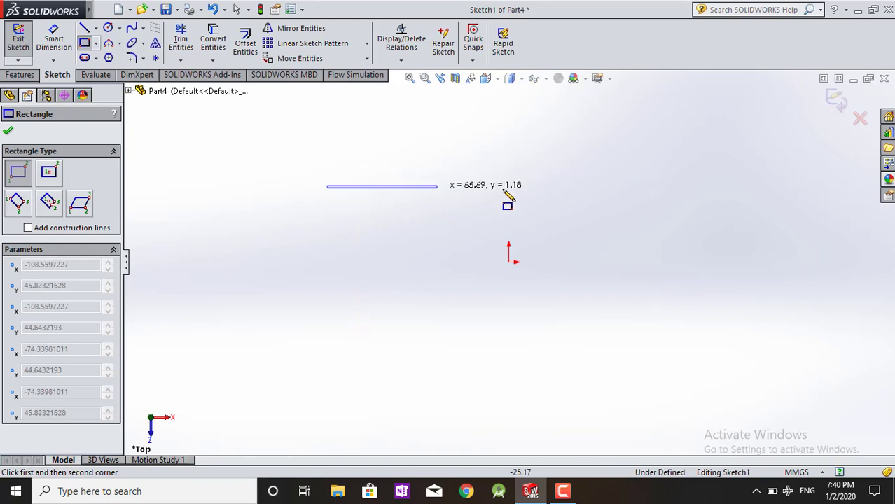
{"action": "left_click", "coordinate": [658, 366]}
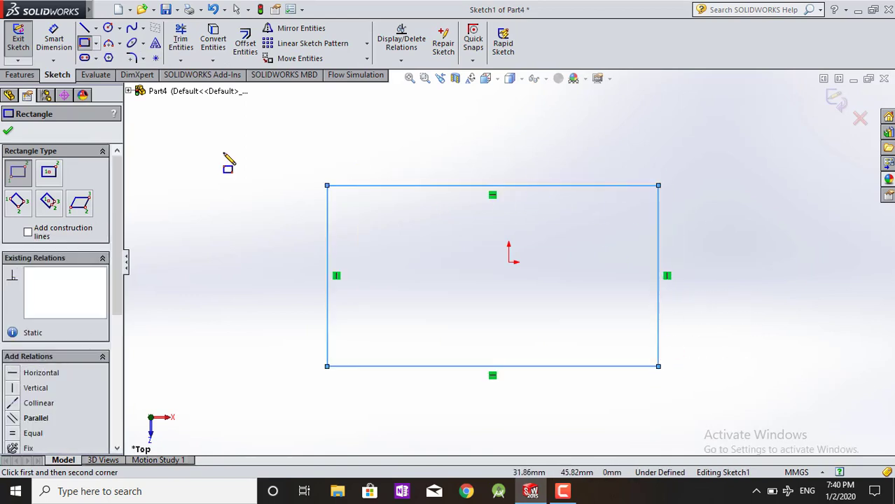
{"action": "left_click", "coordinate": [9, 132]}
{"action": "left_click", "coordinate": [20, 74]}
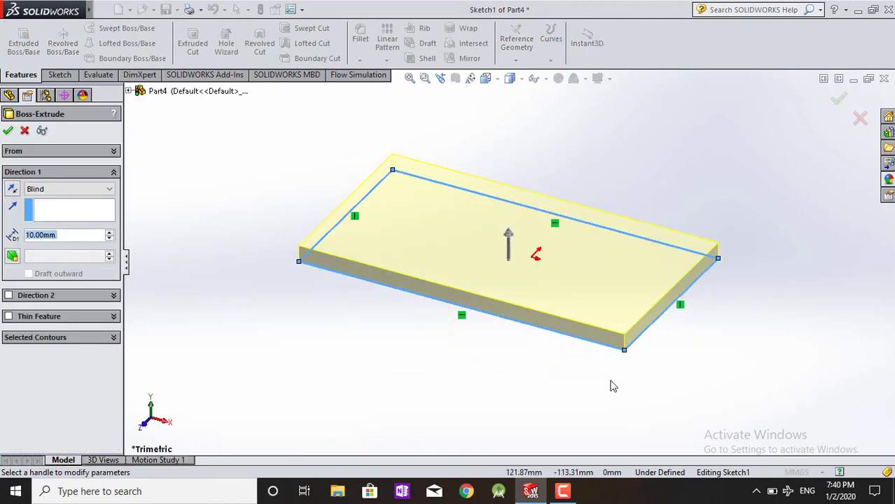
Extrude the rectangle to a 251 mm tall block and clear the low-memory notifications
{"action": "mouse_move", "coordinate": [510, 255]}
{"action": "left_mouse_down"}
{"action": "mouse_move", "coordinate": [515, 271]}
{"action": "mouse_move", "coordinate": [507, 234]}
{"action": "mouse_move", "coordinate": [516, 223]}
{"action": "left_mouse_up"}
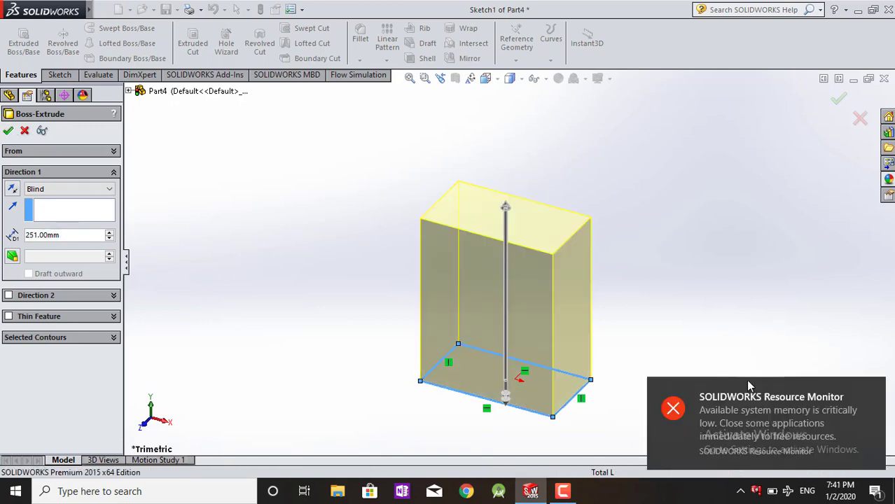
{"action": "left_click", "coordinate": [874, 497]}
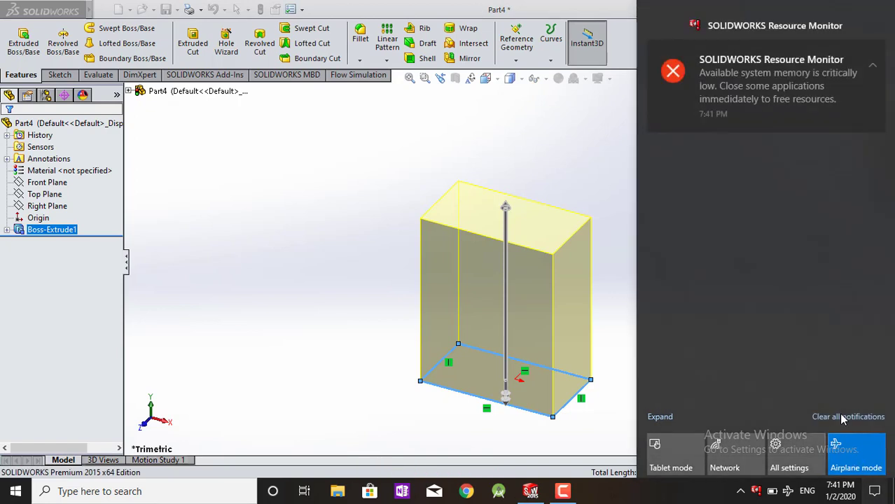
{"action": "left_click", "coordinate": [532, 6]}
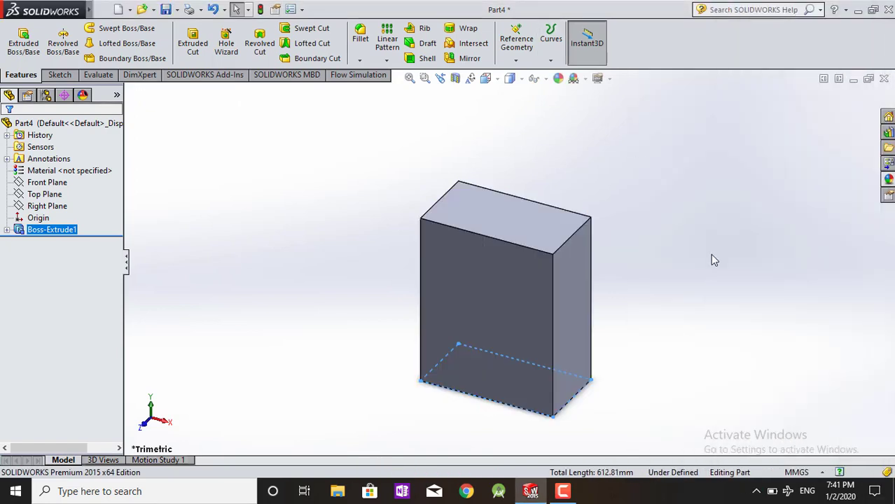
{"action": "left_click", "coordinate": [712, 259]}
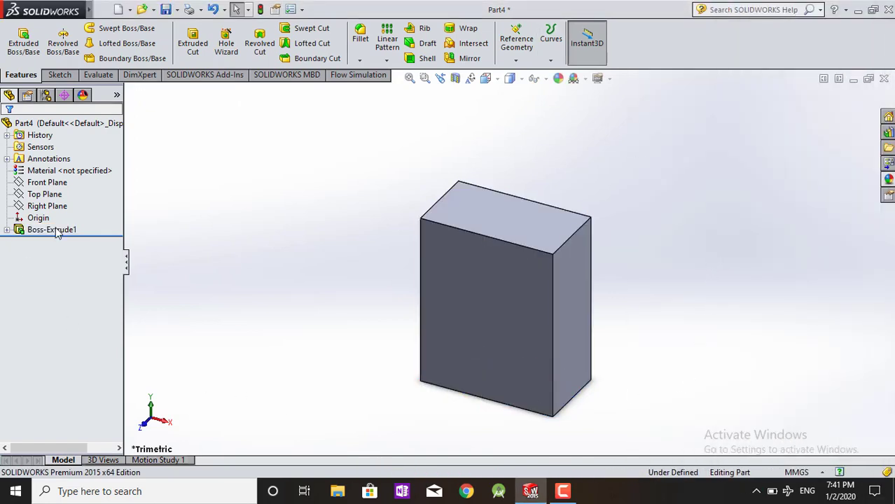
Start a sketch on the Front Plane viewed straight from the front
{"action": "left_click", "coordinate": [476, 269]}
{"action": "left_click", "coordinate": [411, 253]}
{"action": "left_click", "coordinate": [57, 184]}
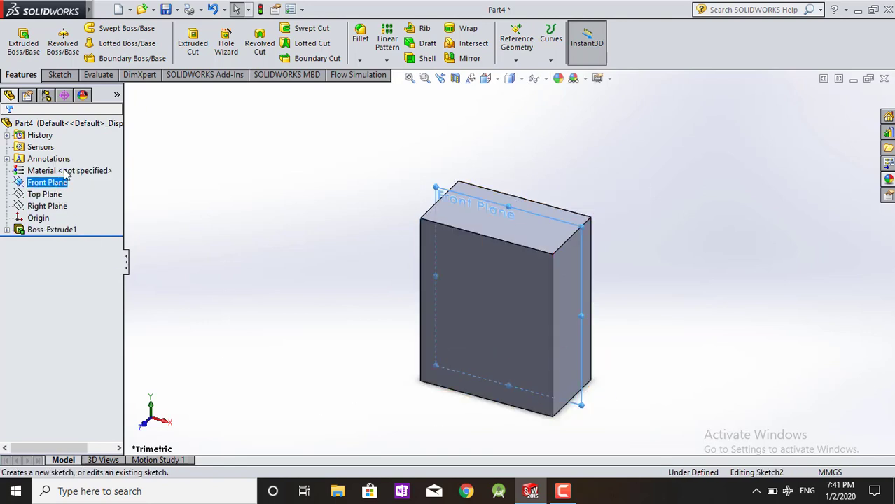
{"action": "left_click", "coordinate": [70, 165]}
{"action": "left_click", "coordinate": [520, 83]}
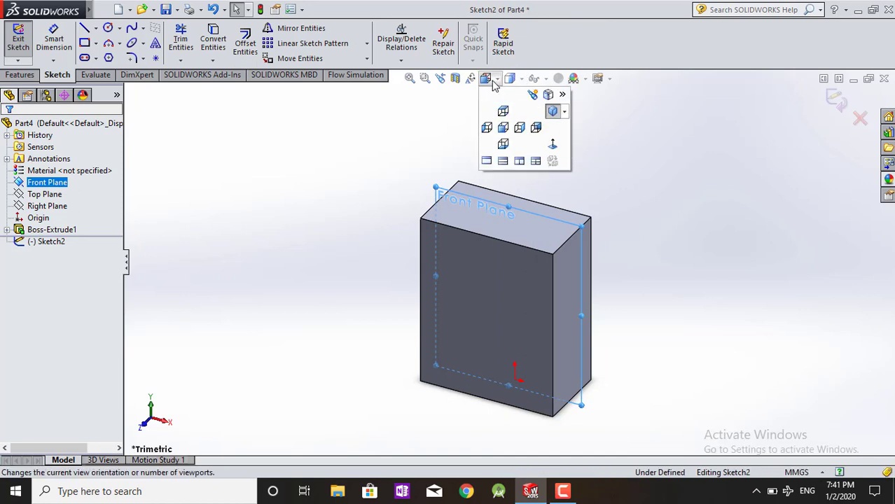
{"action": "left_click", "coordinate": [550, 149]}
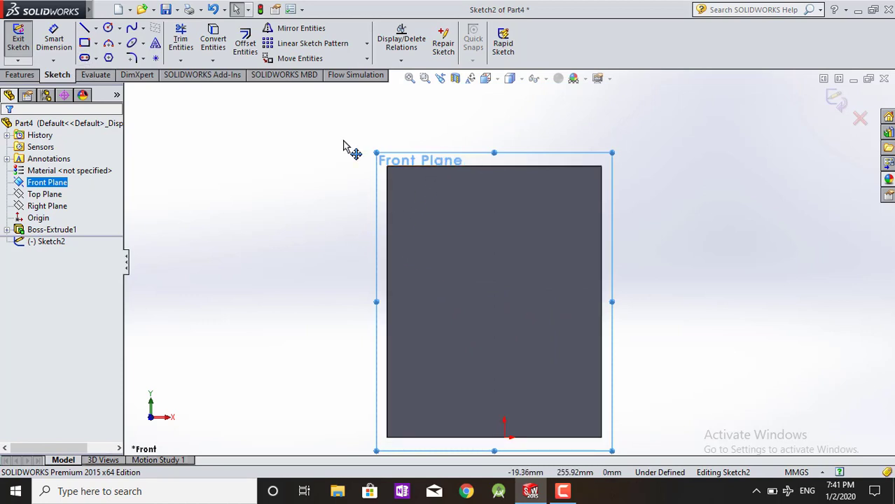
Draw a vertical centerline through the block and a short vertical neck line from the top edge
{"action": "left_click", "coordinate": [96, 29]}
{"action": "left_click", "coordinate": [140, 54]}
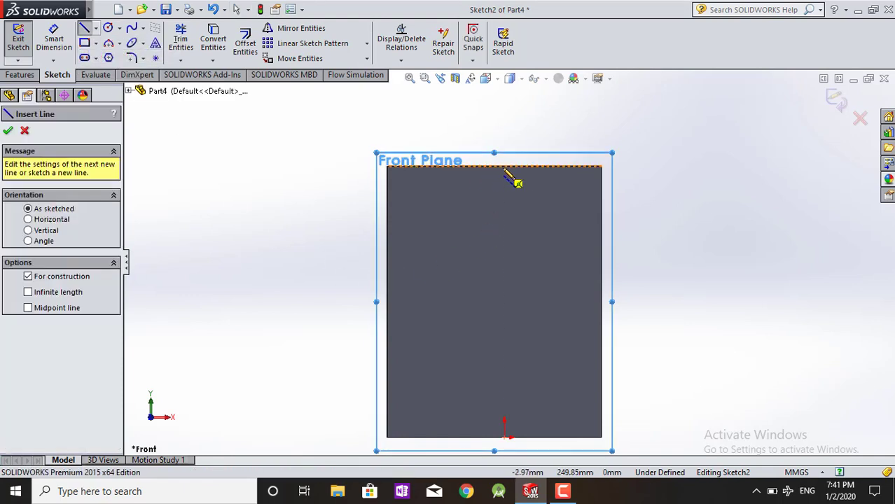
{"action": "left_click", "coordinate": [494, 167]}
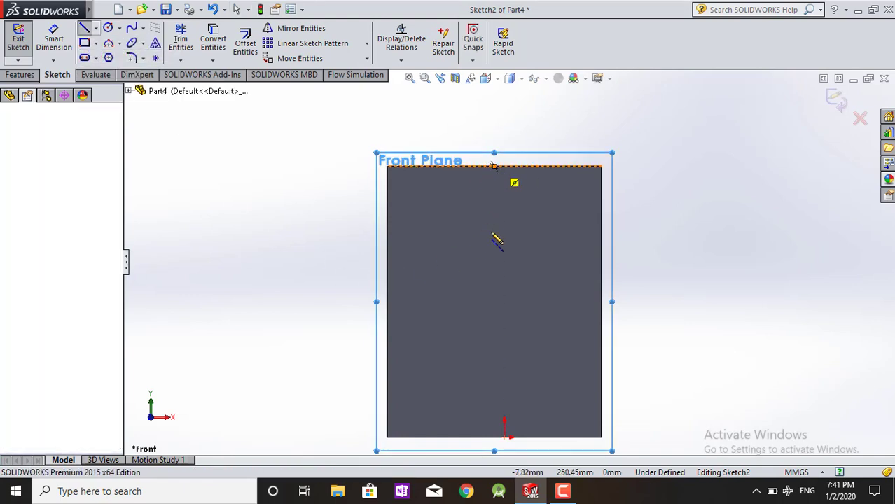
{"action": "left_click", "coordinate": [495, 437]}
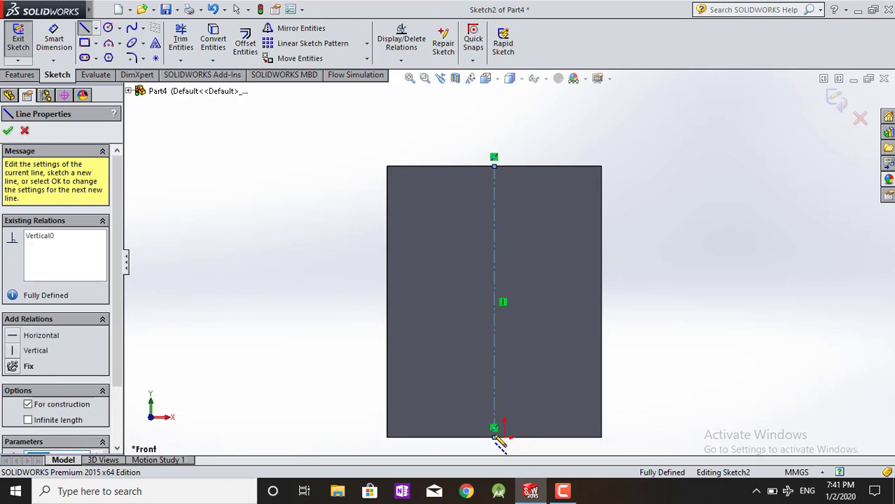
{"action": "key", "text": "Escape"}
{"action": "left_click", "coordinate": [85, 30]}
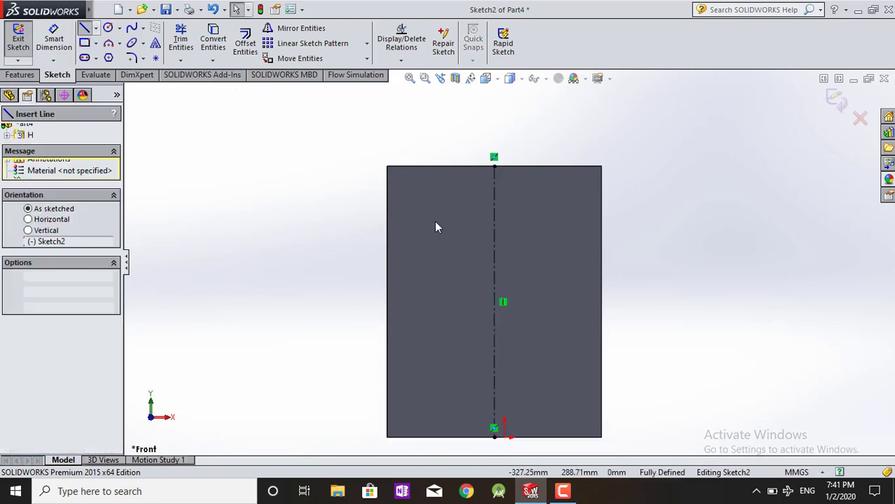
{"action": "left_click", "coordinate": [527, 166]}
{"action": "left_click", "coordinate": [526, 203]}
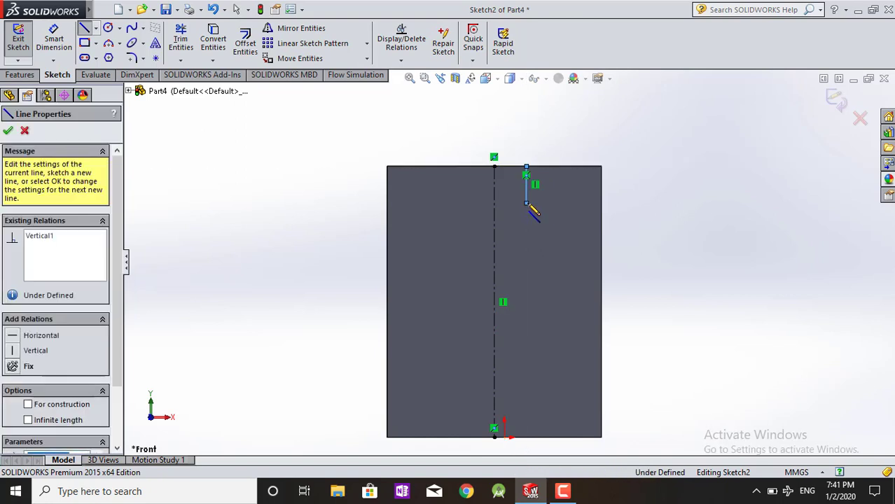
{"action": "key", "text": "Escape"}
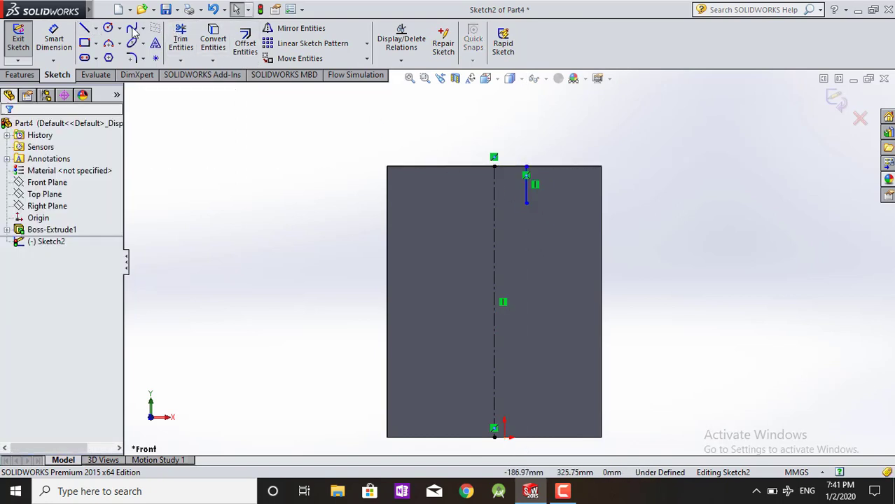
Add a shoulder spline curving outward past the block's right side, then exit the sketch
{"action": "left_click", "coordinate": [132, 28]}
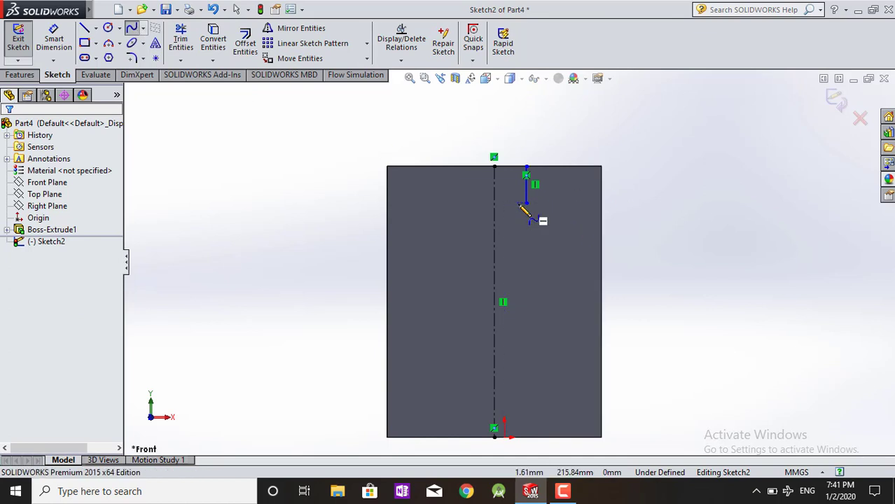
{"action": "left_click", "coordinate": [527, 203]}
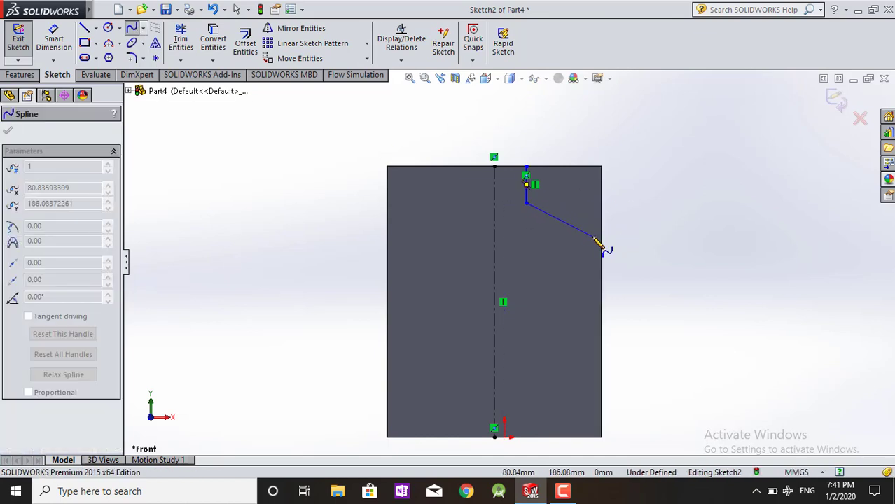
{"action": "left_click", "coordinate": [597, 240]}
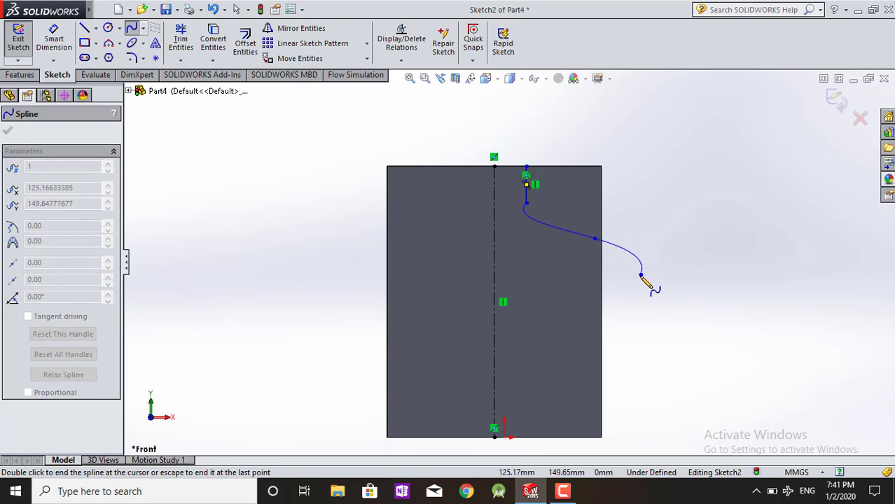
{"action": "double_click", "coordinate": [642, 277]}
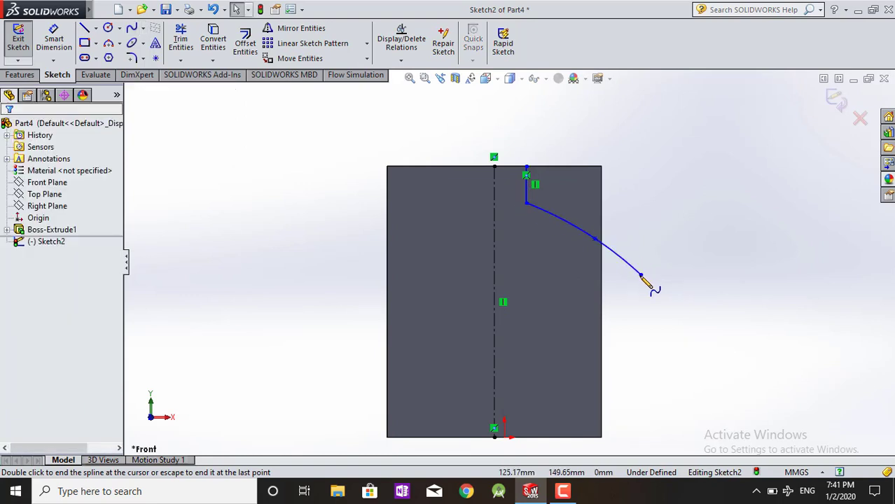
{"action": "left_click", "coordinate": [836, 99]}
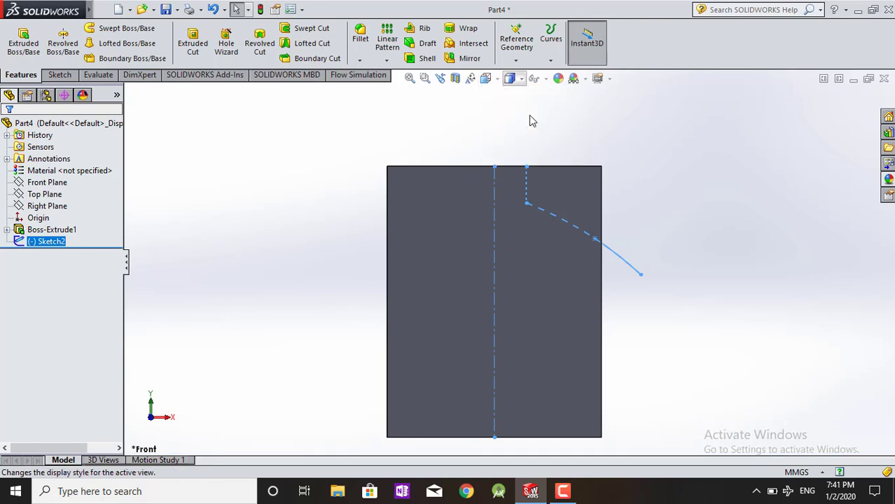
With hidden lines visible, set up a 360° revolved cut about Line1 as a 10 mm thin feature
{"action": "left_click", "coordinate": [511, 79]}
{"action": "left_click", "coordinate": [511, 158]}
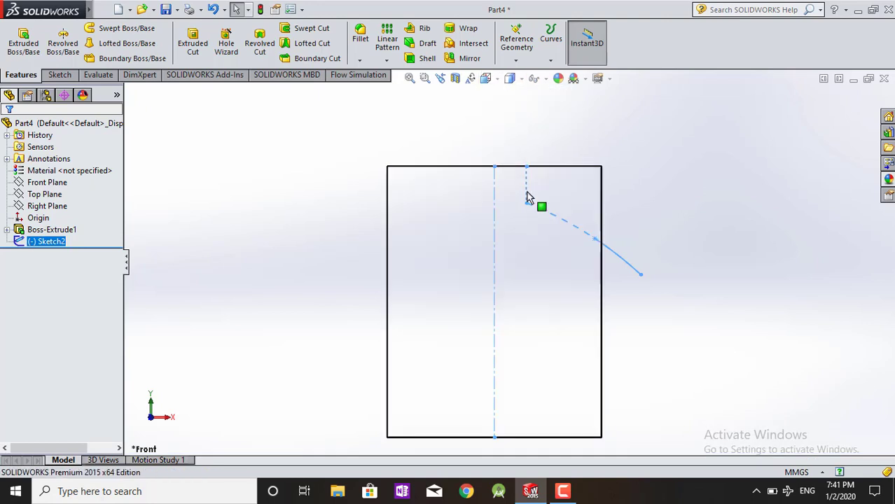
{"action": "left_click", "coordinate": [259, 42]}
{"action": "left_click", "coordinate": [479, 251]}
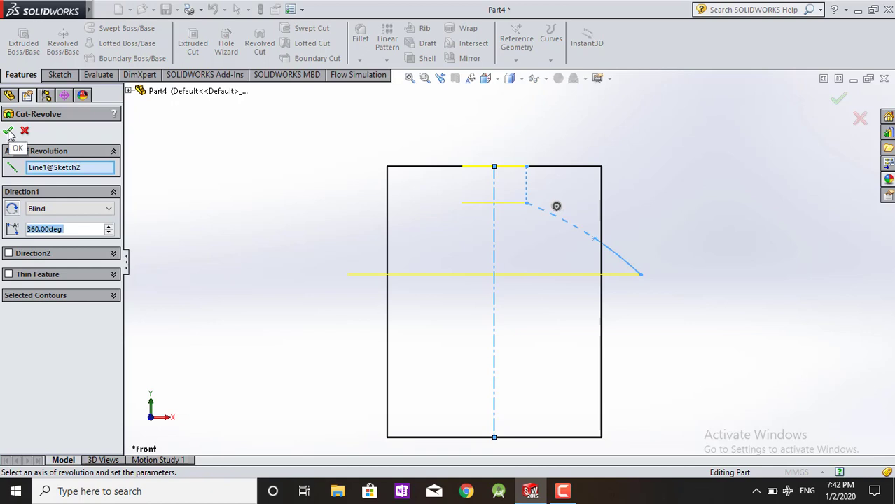
{"action": "left_click", "coordinate": [9, 132]}
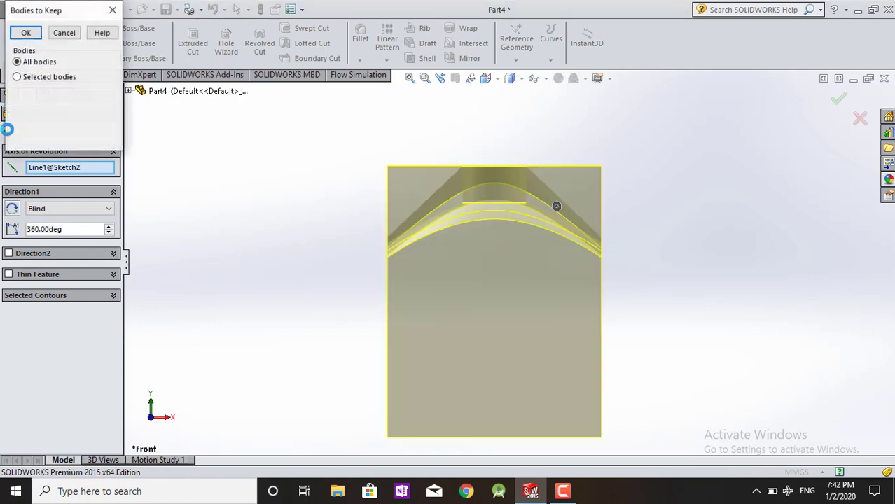
{"action": "left_click", "coordinate": [113, 10]}
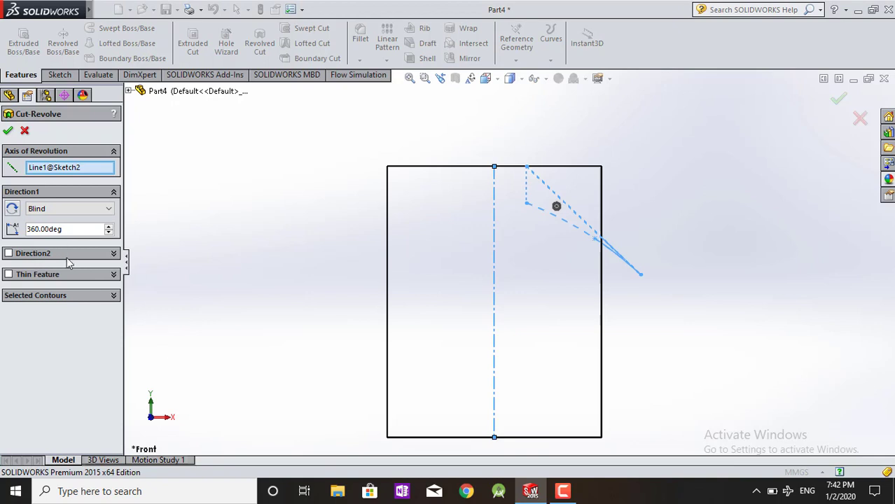
{"action": "left_click", "coordinate": [79, 278]}
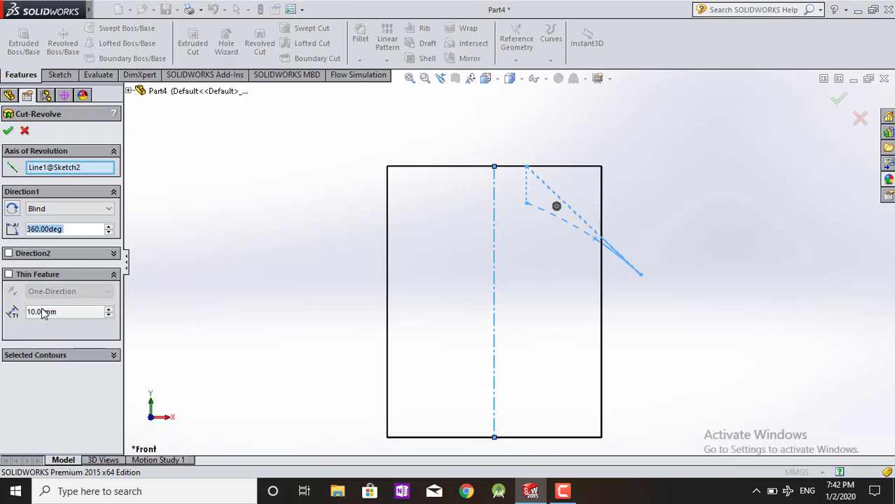
Cancel the revolved cut and display the block shaded with edges
{"action": "left_click", "coordinate": [26, 132]}
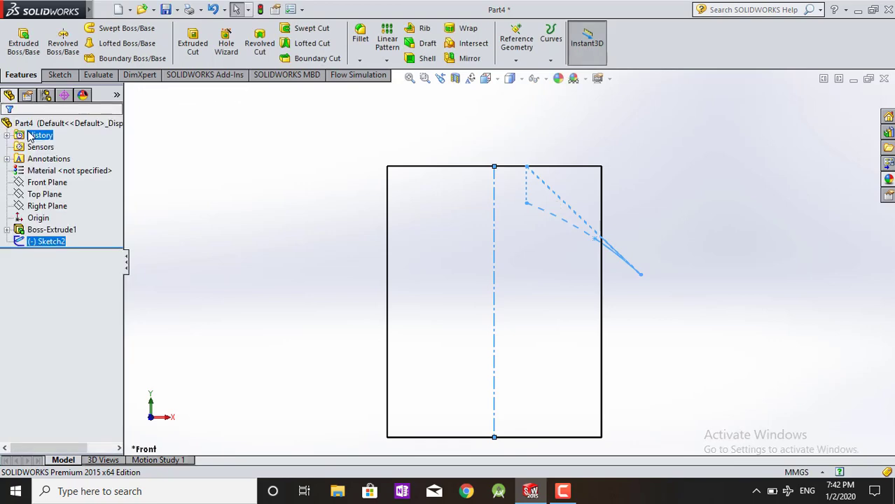
{"action": "mouse_move", "coordinate": [475, 236]}
{"action": "middle_mouse_down"}
{"action": "mouse_move", "coordinate": [490, 305]}
{"action": "mouse_move", "coordinate": [478, 265]}
{"action": "mouse_move", "coordinate": [462, 250]}
{"action": "mouse_move", "coordinate": [473, 267]}
{"action": "middle_mouse_up"}
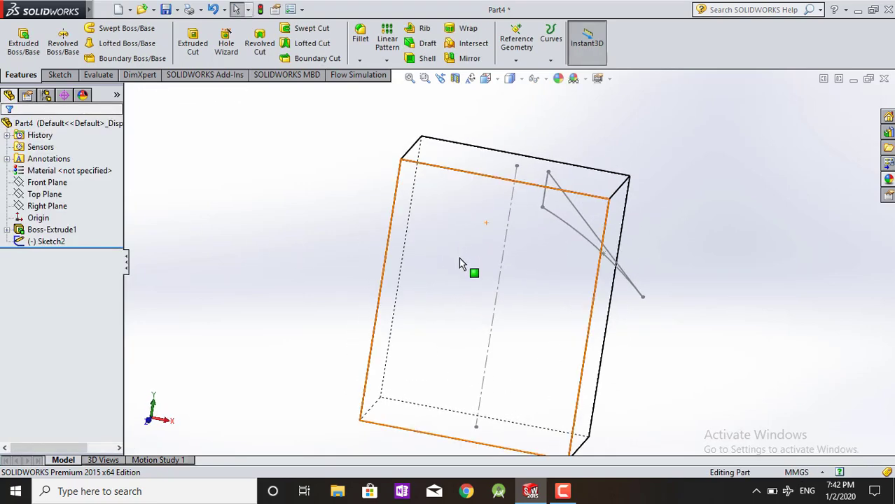
{"action": "mouse_move", "coordinate": [672, 276]}
{"action": "middle_mouse_down"}
{"action": "mouse_move", "coordinate": [650, 215]}
{"action": "mouse_move", "coordinate": [544, 133]}
{"action": "middle_mouse_up"}
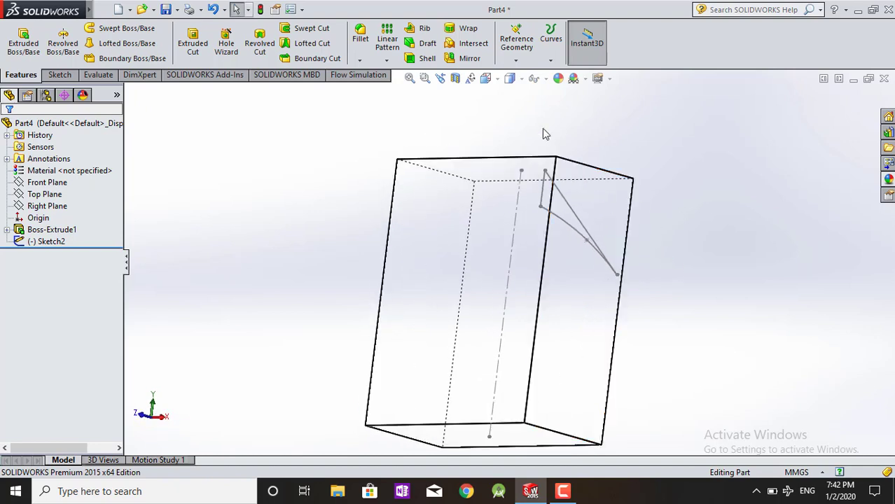
{"action": "left_click", "coordinate": [511, 79]}
{"action": "left_click", "coordinate": [516, 103]}
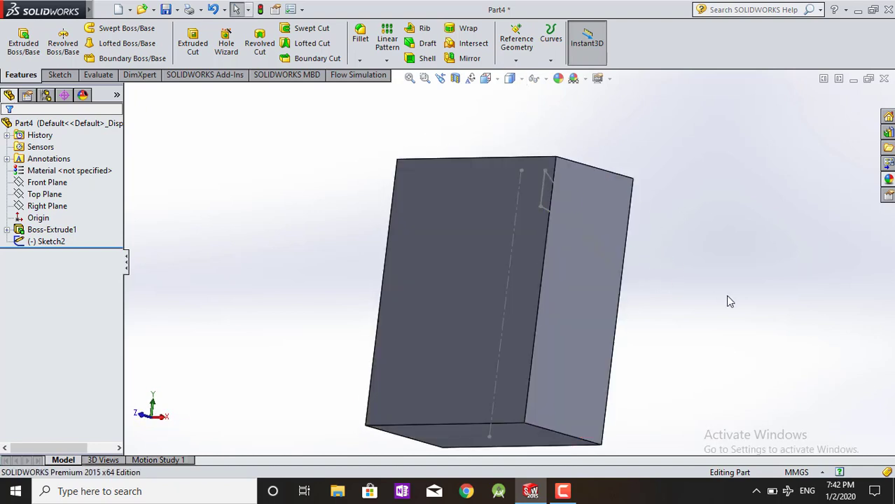
View the front face Normal To, zoom out, and select Sketch2 in the feature history
{"action": "mouse_move", "coordinate": [728, 301]}
{"action": "middle_mouse_down"}
{"action": "mouse_move", "coordinate": [669, 279]}
{"action": "mouse_move", "coordinate": [665, 294]}
{"action": "mouse_move", "coordinate": [721, 325]}
{"action": "middle_mouse_up"}
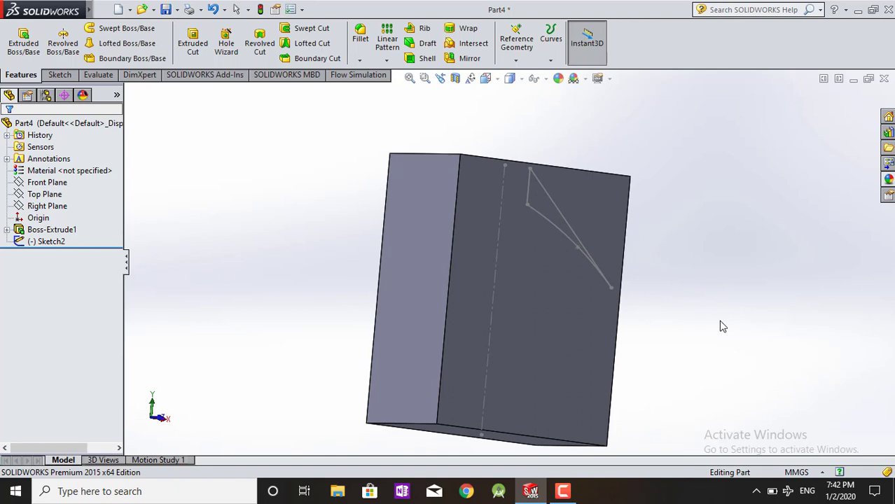
{"action": "left_click", "coordinate": [586, 278]}
{"action": "left_click", "coordinate": [511, 78]}
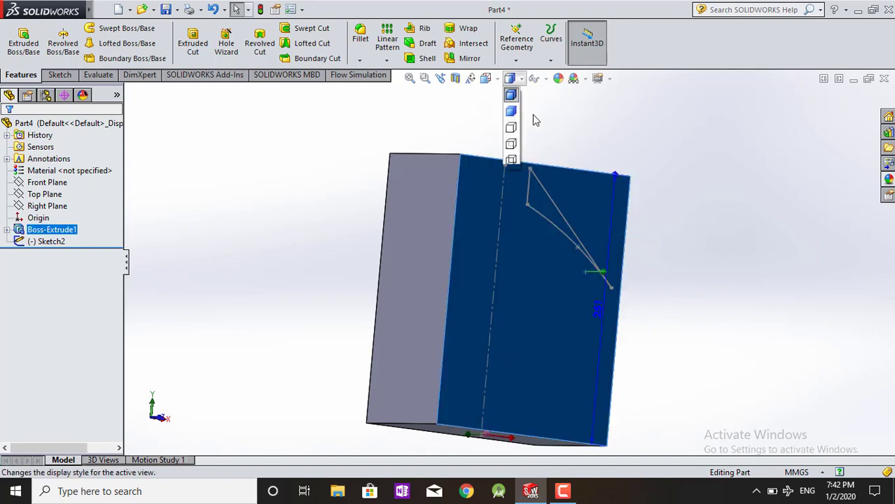
{"action": "left_click", "coordinate": [485, 78]}
{"action": "left_click", "coordinate": [545, 137]}
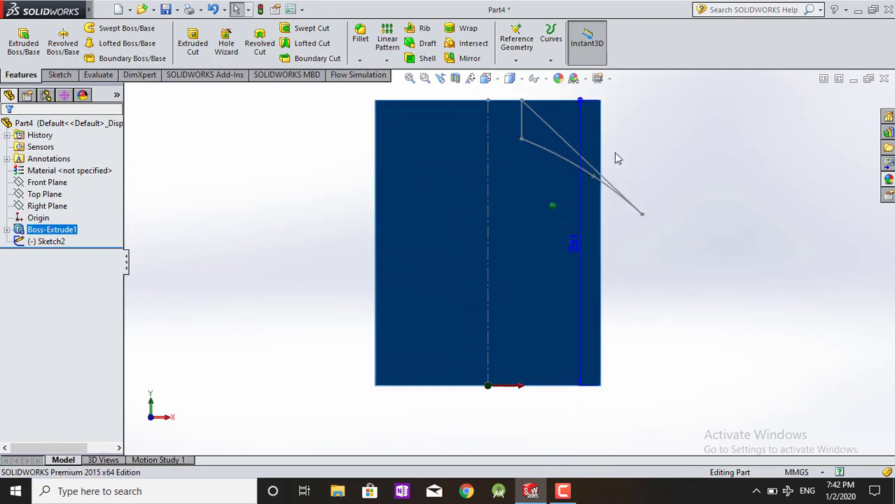
{"action": "left_click", "coordinate": [686, 151]}
{"action": "scroll", "coordinate": [644, 130], "scroll_direction": "down", "scroll_amount": 2}
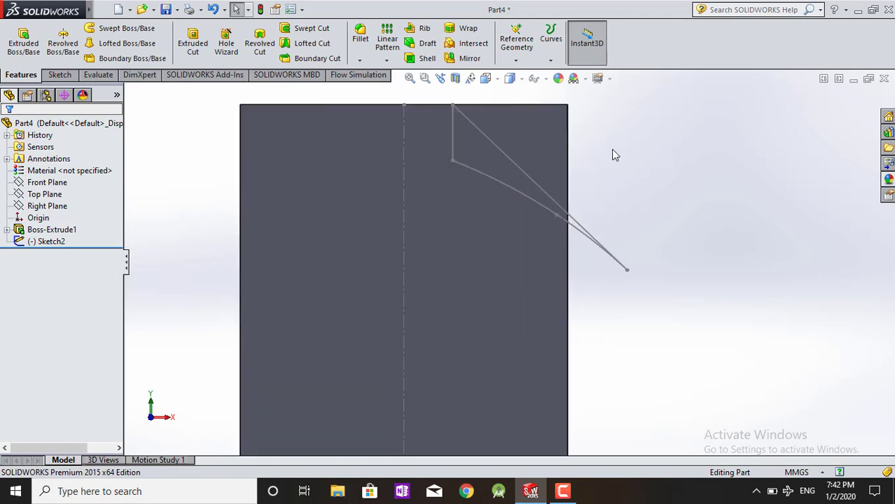
{"action": "left_click", "coordinate": [47, 243]}
Delete Sketch2, zoom to fit, and open a new sketch on the Front Plane
{"action": "right_click", "coordinate": [49, 246]}
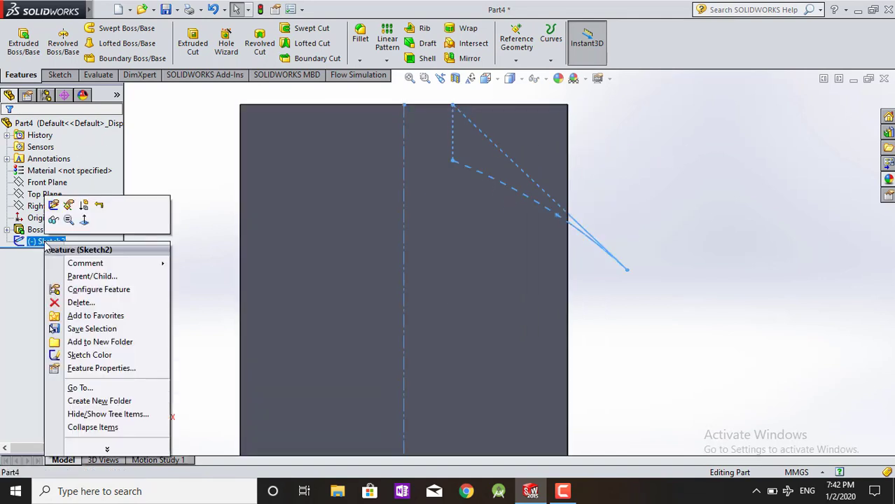
{"action": "left_click", "coordinate": [78, 303]}
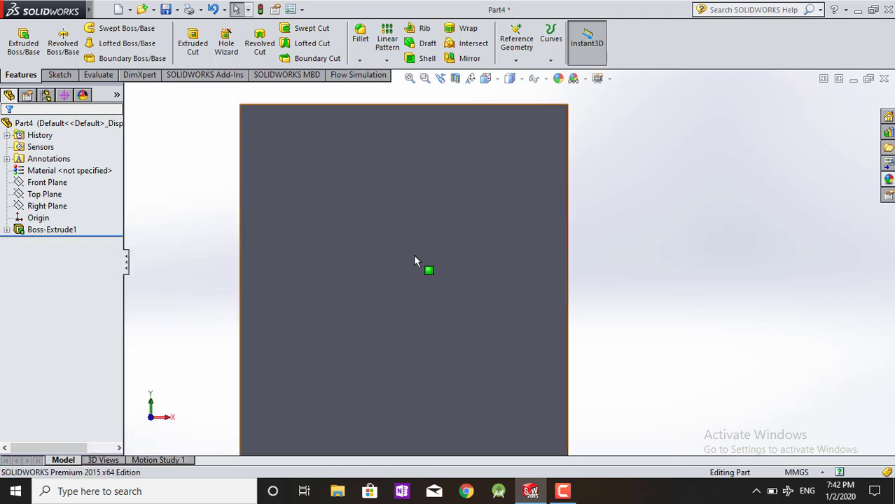
{"action": "key", "text": "f"}
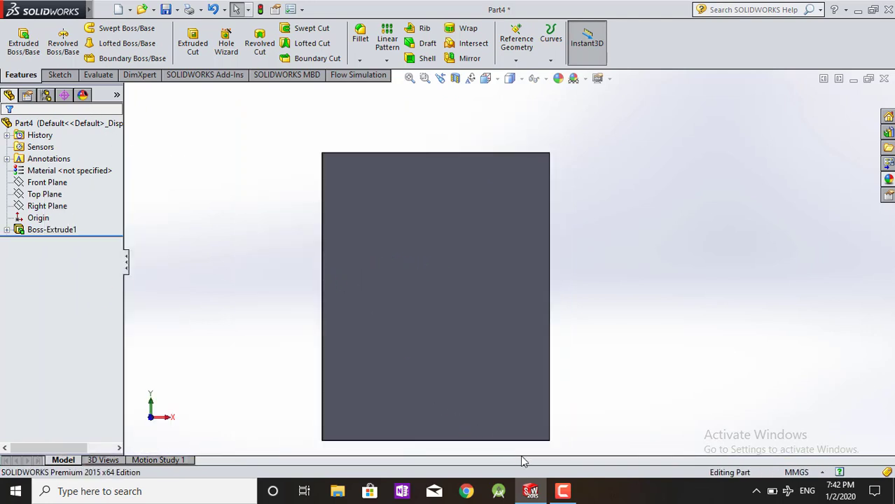
{"action": "left_click", "coordinate": [42, 184]}
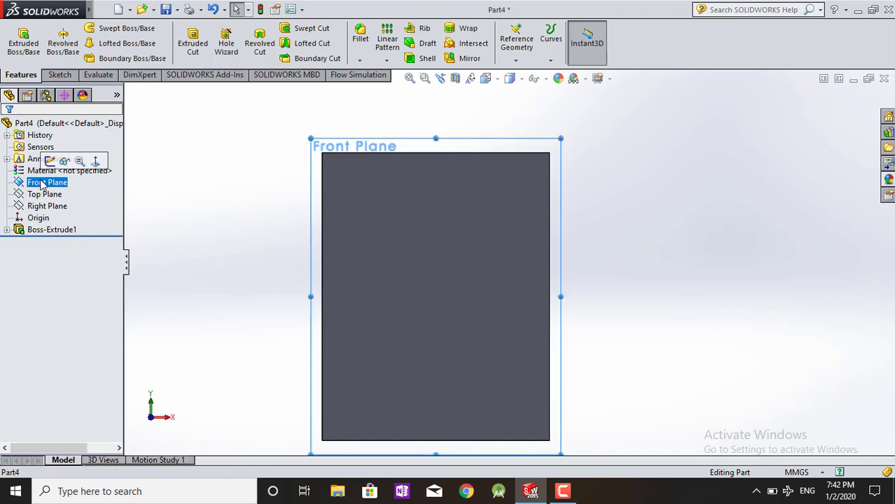
{"action": "left_click", "coordinate": [49, 162]}
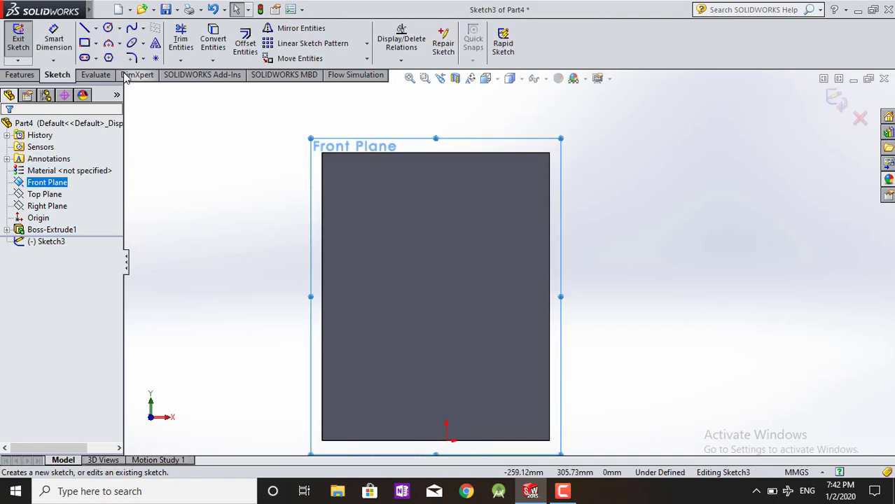
Draw a centerline from the top edge to the origin and a short vertical neck line
{"action": "left_click", "coordinate": [95, 28]}
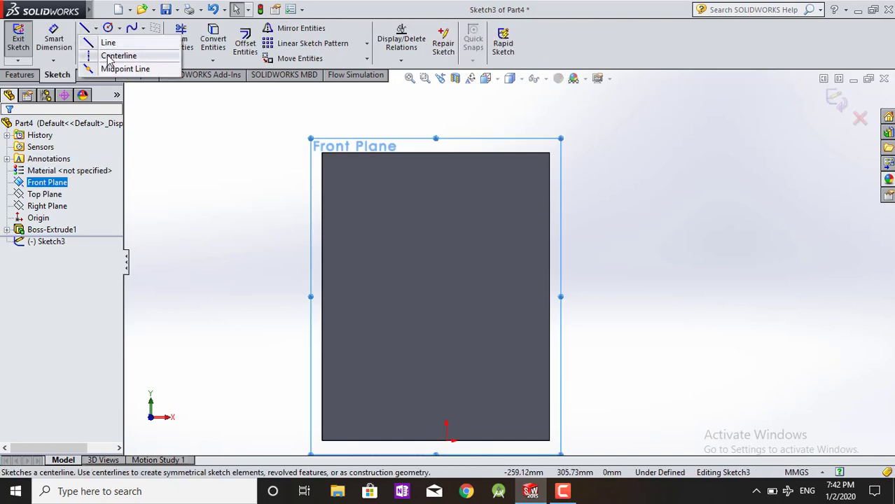
{"action": "left_click", "coordinate": [118, 54]}
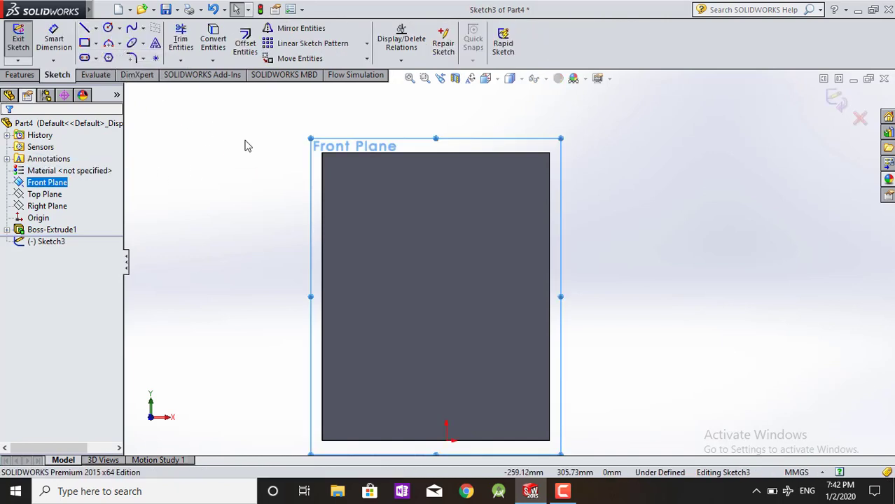
{"action": "left_click", "coordinate": [435, 153]}
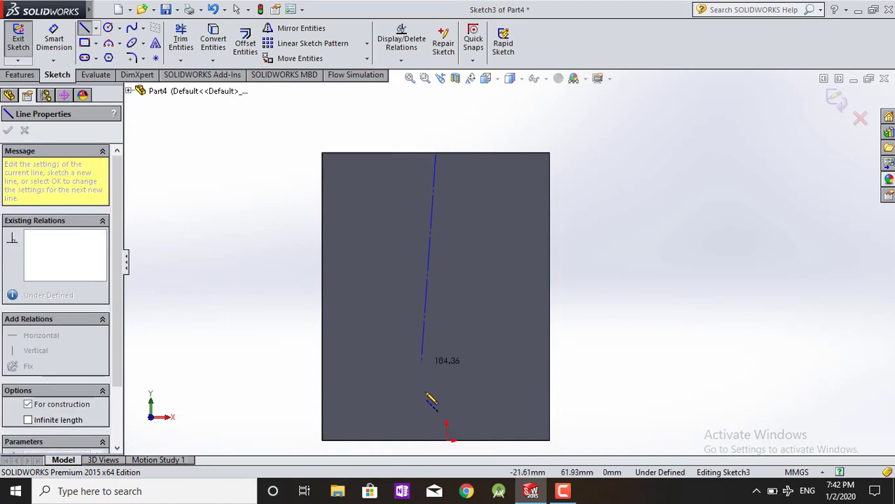
{"action": "left_click", "coordinate": [436, 441]}
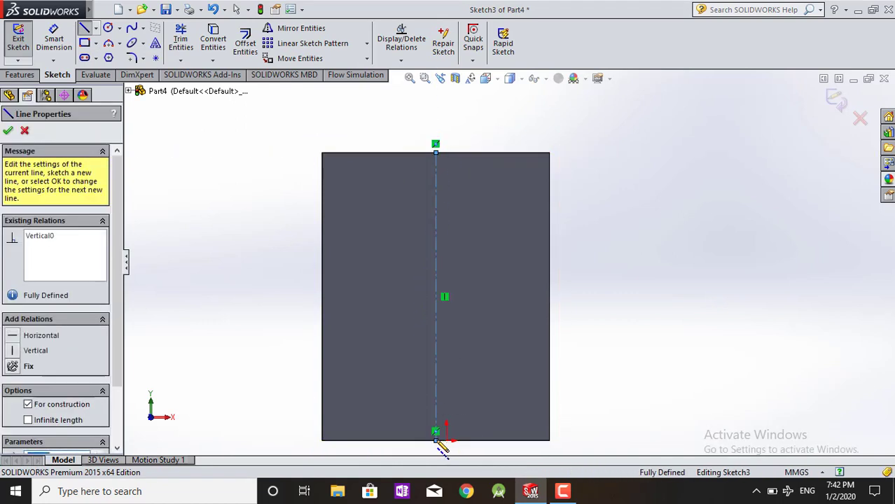
{"action": "key", "text": "Escape"}
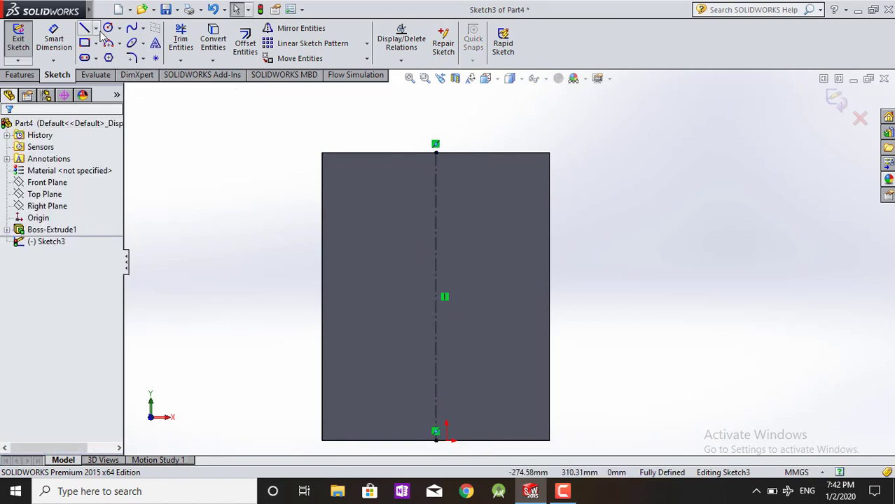
{"action": "left_click", "coordinate": [96, 28]}
{"action": "left_click", "coordinate": [107, 43]}
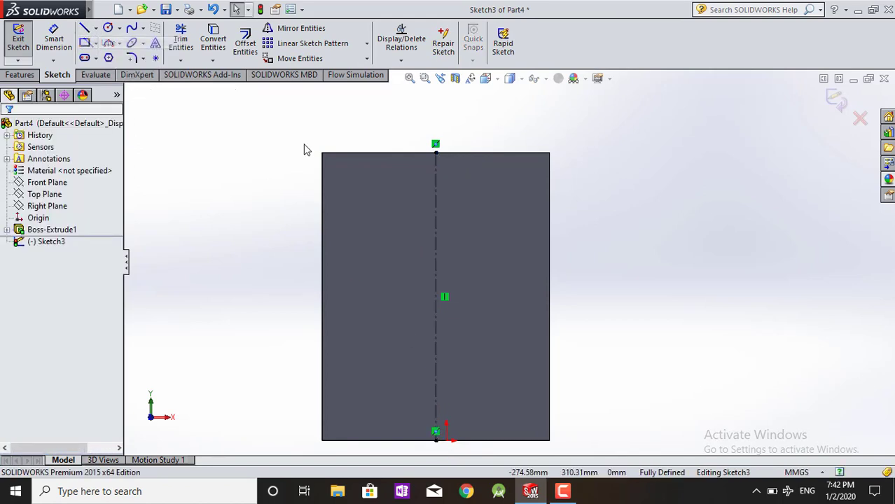
{"action": "left_click", "coordinate": [468, 152]}
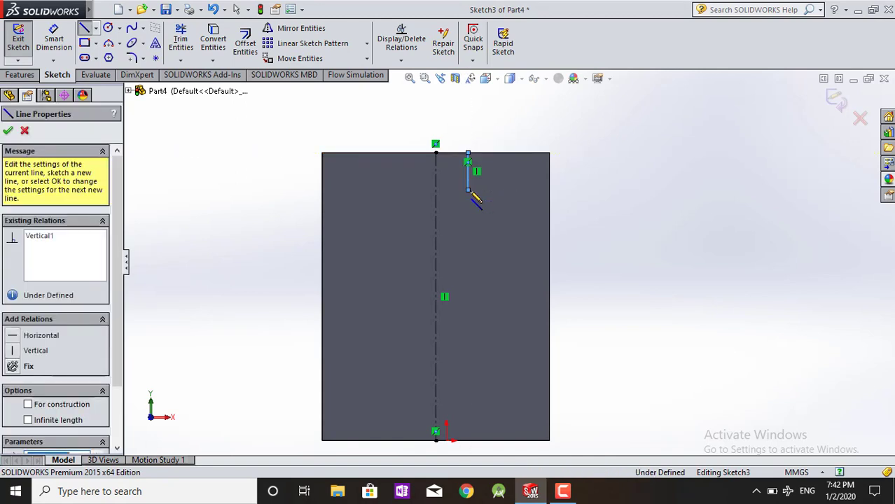
{"action": "double_click", "coordinate": [468, 189]}
{"action": "key", "text": "Escape"}
Add a shoulder spline curving past the right side and switch to Hidden Lines Removed
{"action": "left_click", "coordinate": [133, 29]}
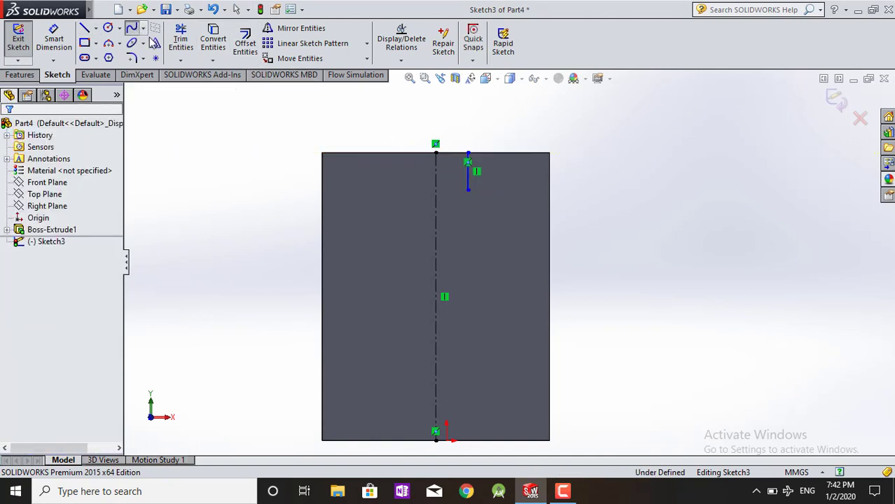
{"action": "left_click", "coordinate": [467, 189]}
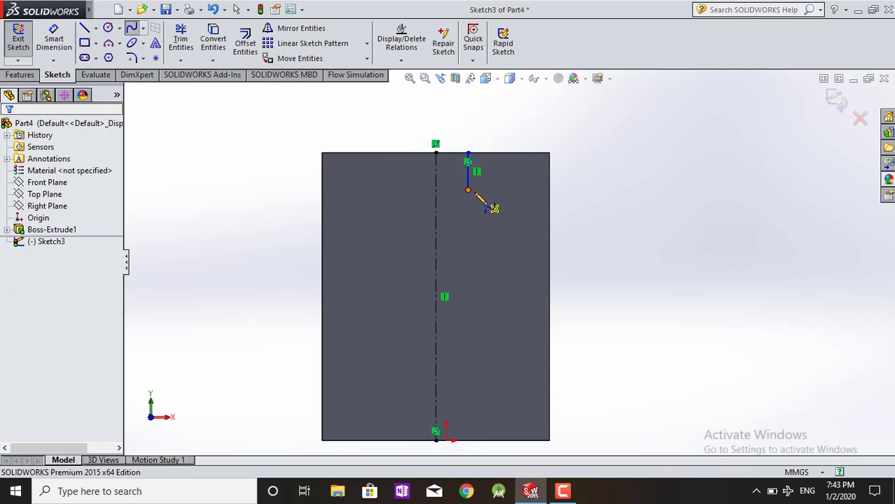
{"action": "left_click", "coordinate": [539, 230]}
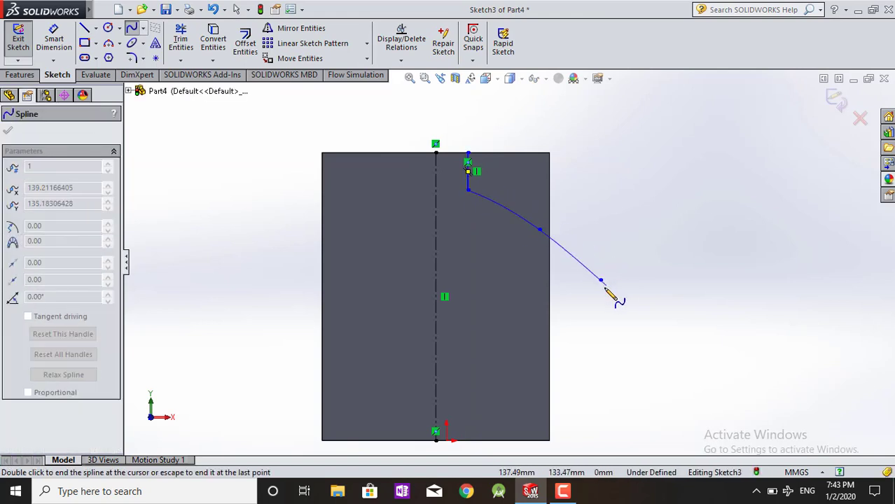
{"action": "double_click", "coordinate": [601, 281]}
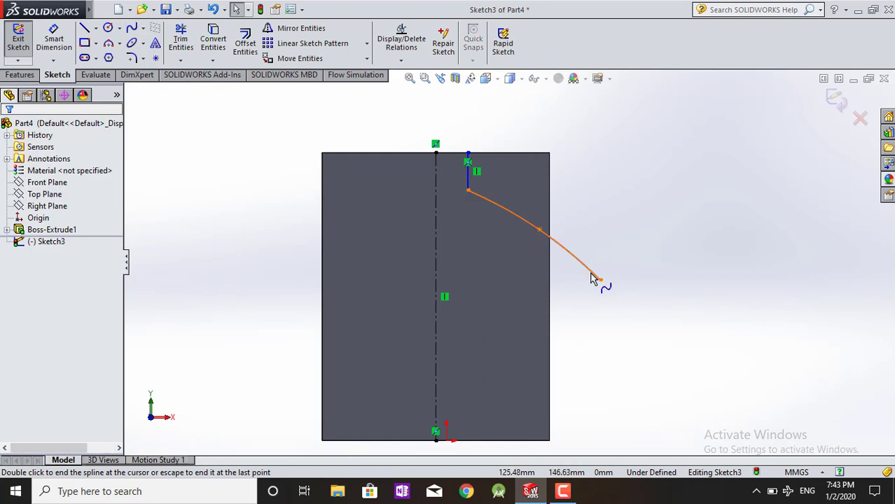
{"action": "left_click", "coordinate": [488, 79]}
{"action": "left_click", "coordinate": [510, 78]}
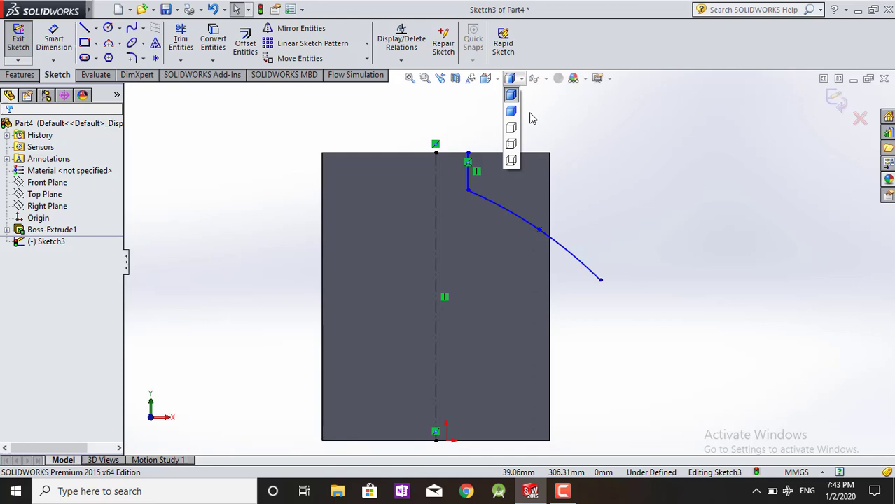
{"action": "left_click", "coordinate": [510, 145]}
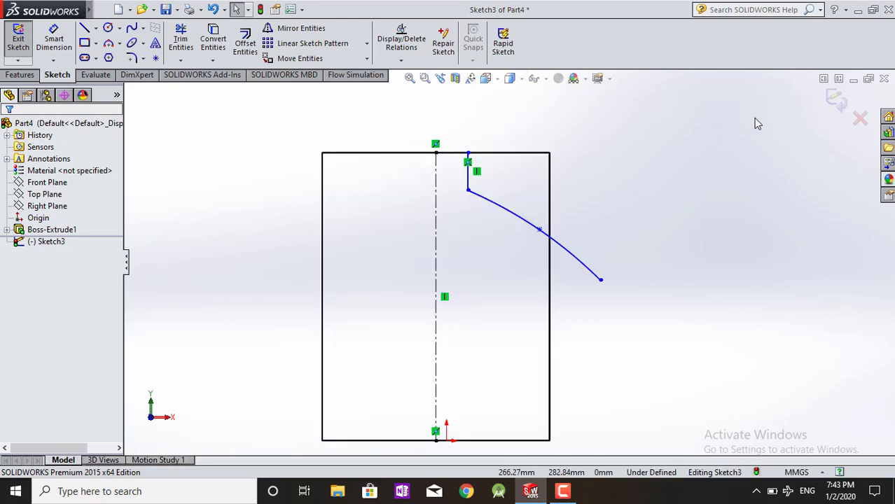
Exit the sketch and set up a revolved cut with 0.5 mm thin-feature thickness
{"action": "left_click", "coordinate": [836, 101]}
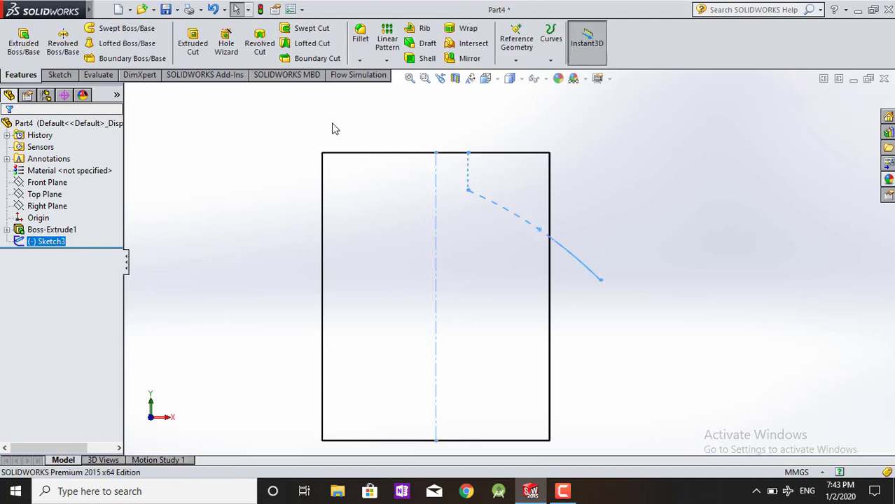
{"action": "left_click", "coordinate": [267, 51]}
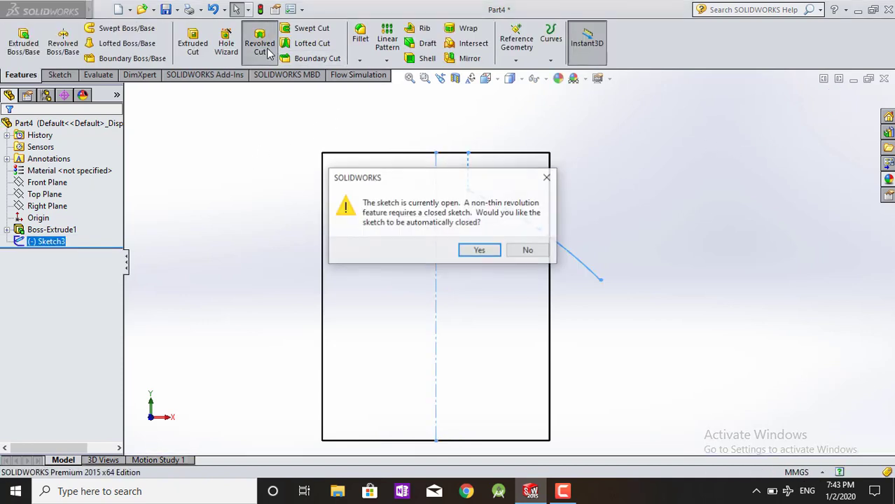
{"action": "left_click", "coordinate": [477, 246]}
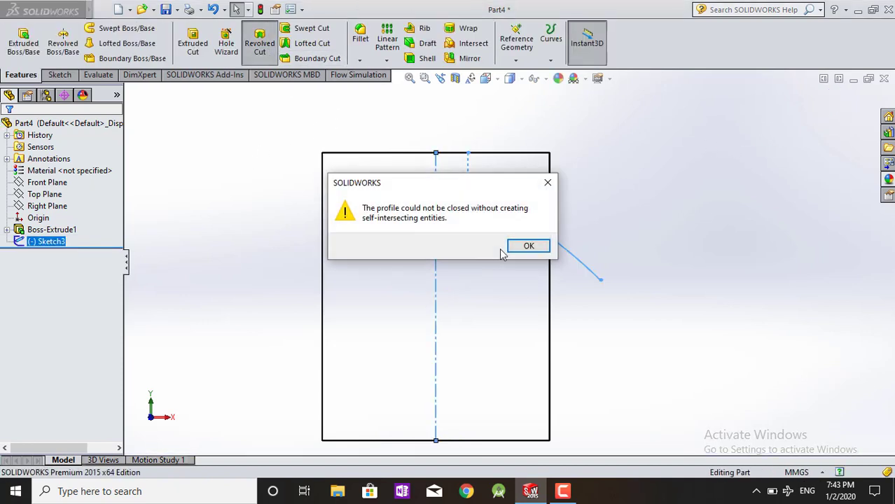
{"action": "left_click", "coordinate": [524, 245]}
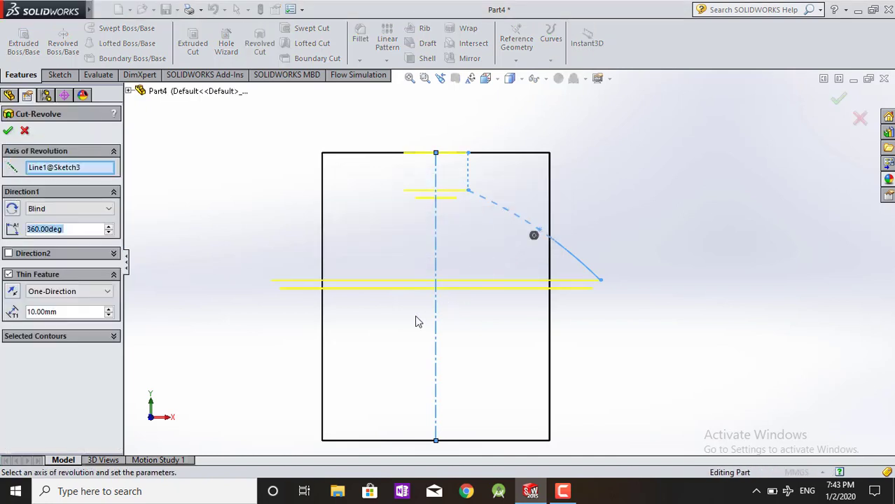
{"action": "left_click", "coordinate": [66, 311]}
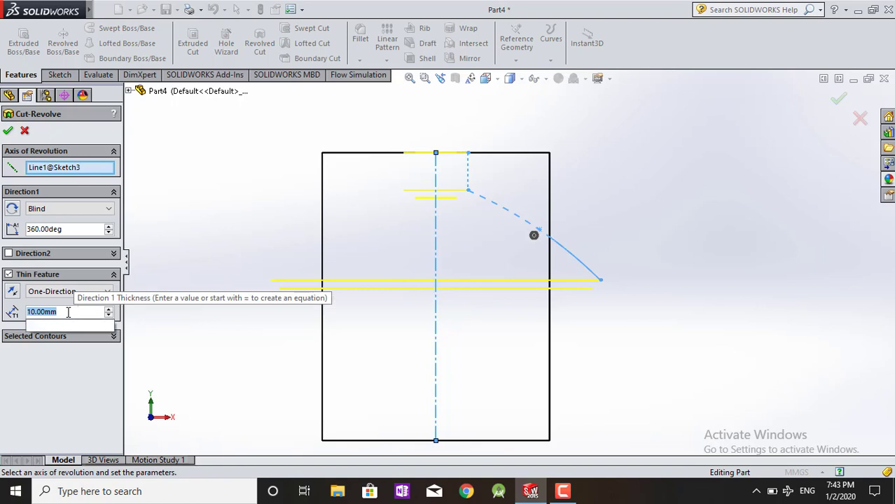
{"action": "type", "text": "0.5"}
{"action": "key", "text": "Return"}
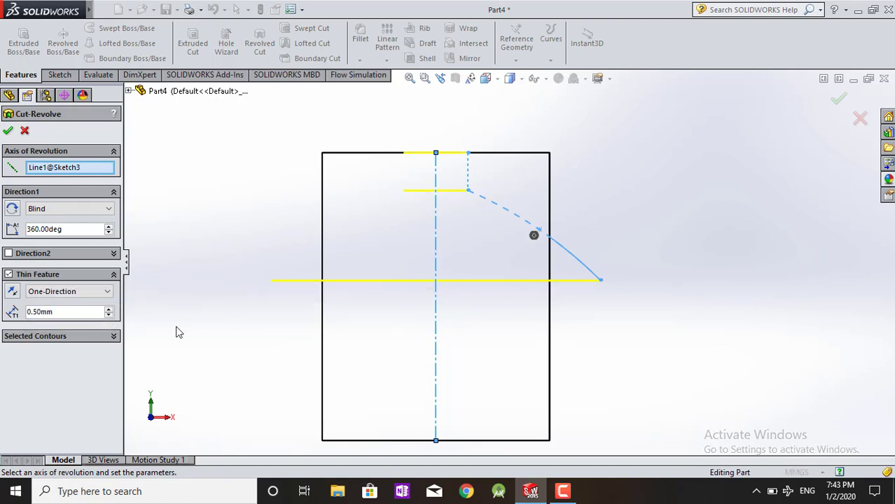
Apply the thin revolved cut, keeping only Body 1
{"action": "left_click", "coordinate": [9, 132]}
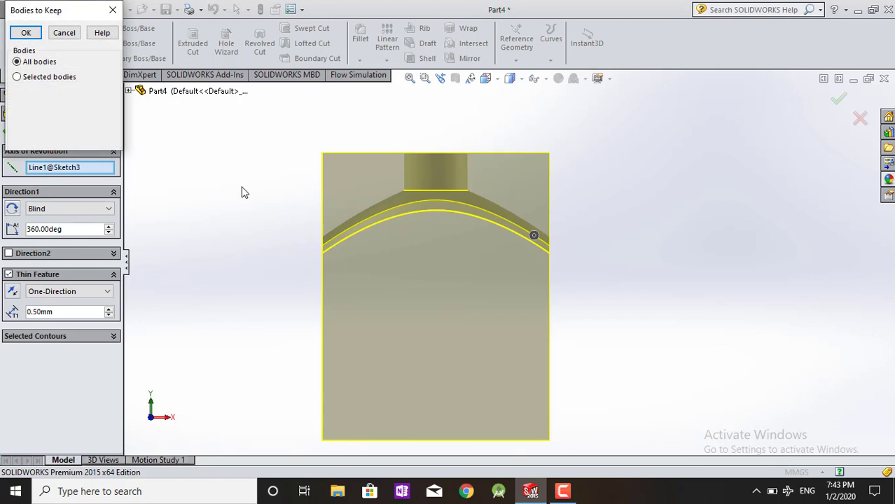
{"action": "left_click", "coordinate": [14, 95]}
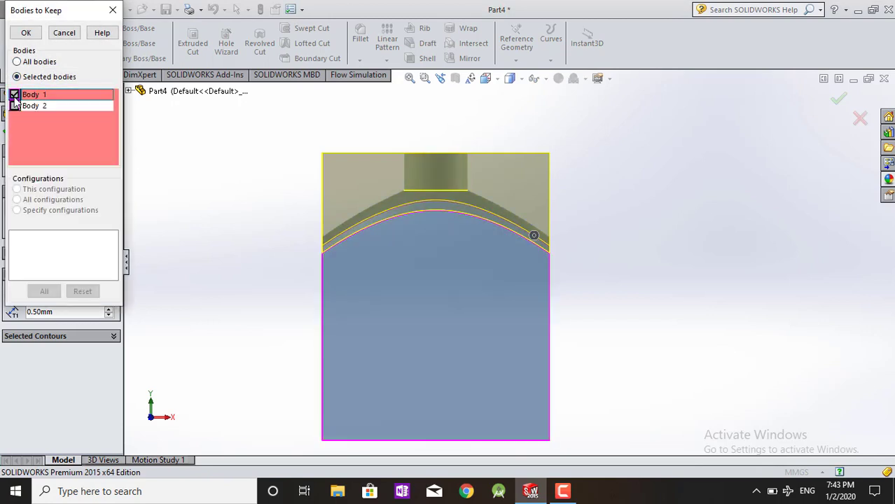
{"action": "left_click", "coordinate": [25, 34]}
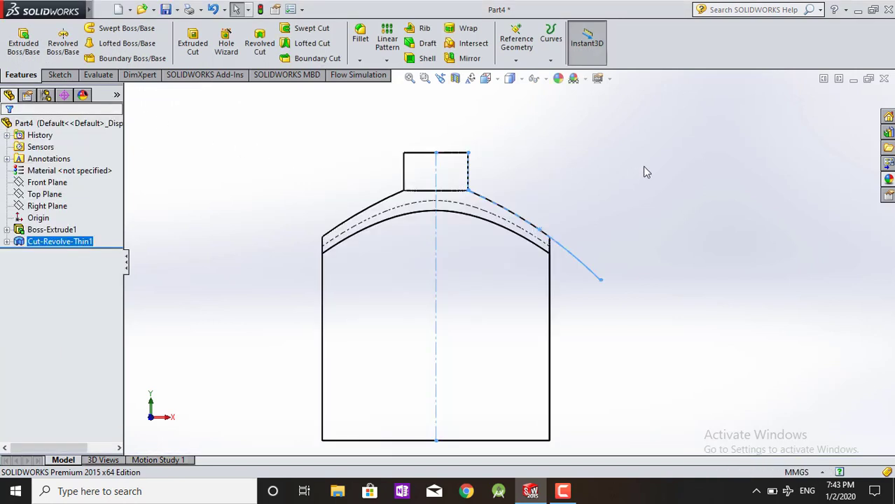
Shade the model, orbit and zoom around the bottle shape, then return to the Front view
{"action": "left_click", "coordinate": [522, 83]}
{"action": "left_click", "coordinate": [511, 111]}
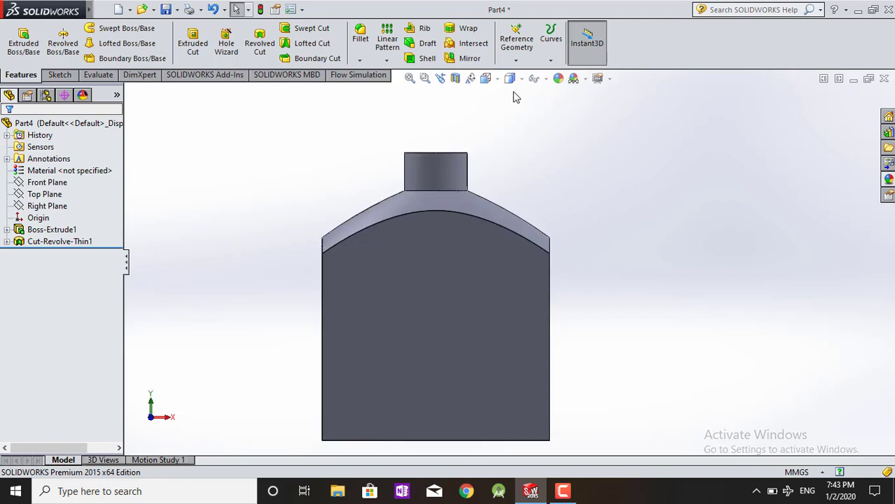
{"action": "mouse_move", "coordinate": [551, 156]}
{"action": "middle_mouse_down"}
{"action": "mouse_move", "coordinate": [543, 383]}
{"action": "mouse_move", "coordinate": [586, 212]}
{"action": "middle_mouse_up"}
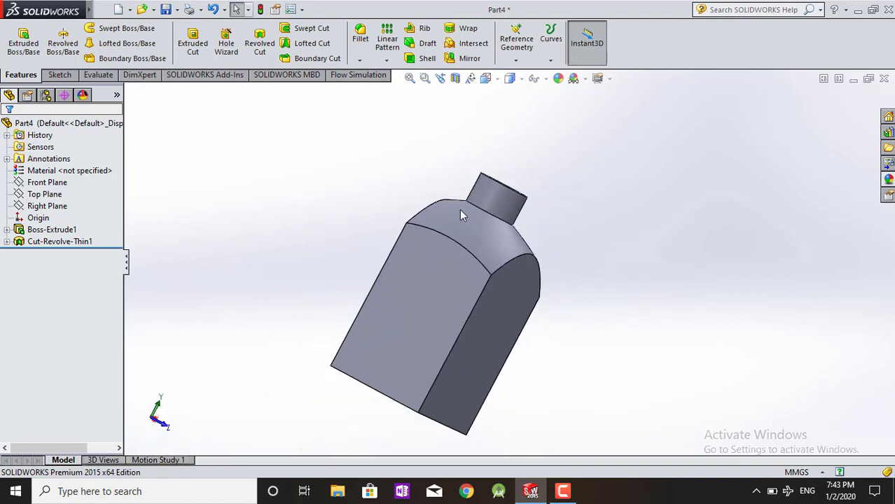
{"action": "mouse_move", "coordinate": [459, 209]}
{"action": "middle_mouse_down"}
{"action": "mouse_move", "coordinate": [424, 265]}
{"action": "mouse_move", "coordinate": [430, 324]}
{"action": "mouse_move", "coordinate": [383, 326]}
{"action": "mouse_move", "coordinate": [400, 315]}
{"action": "mouse_move", "coordinate": [304, 278]}
{"action": "mouse_move", "coordinate": [199, 263]}
{"action": "middle_mouse_up"}
{"action": "middle_click_drag", "start_coordinate": [245, 331], "coordinate": [306, 315]}
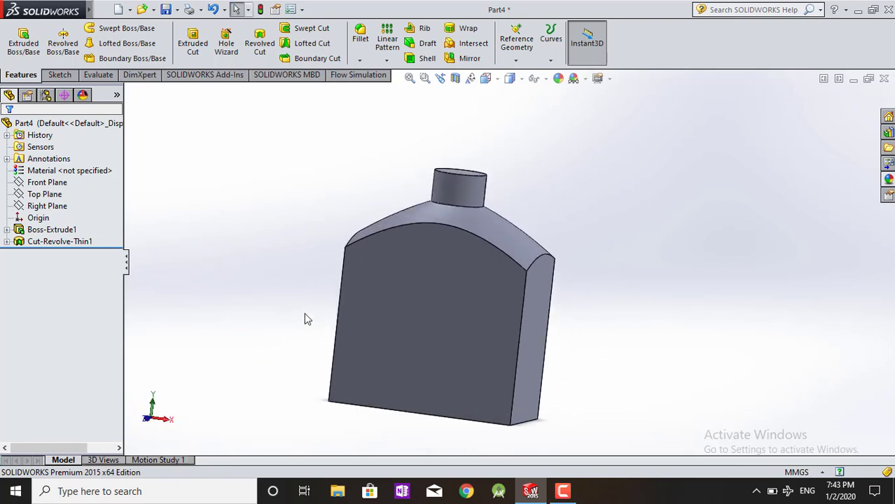
{"action": "scroll", "coordinate": [443, 210], "scroll_direction": "up", "scroll_amount": 3}
{"action": "middle_click_drag", "start_coordinate": [443, 210], "coordinate": [409, 206]}
{"action": "left_click", "coordinate": [507, 81]}
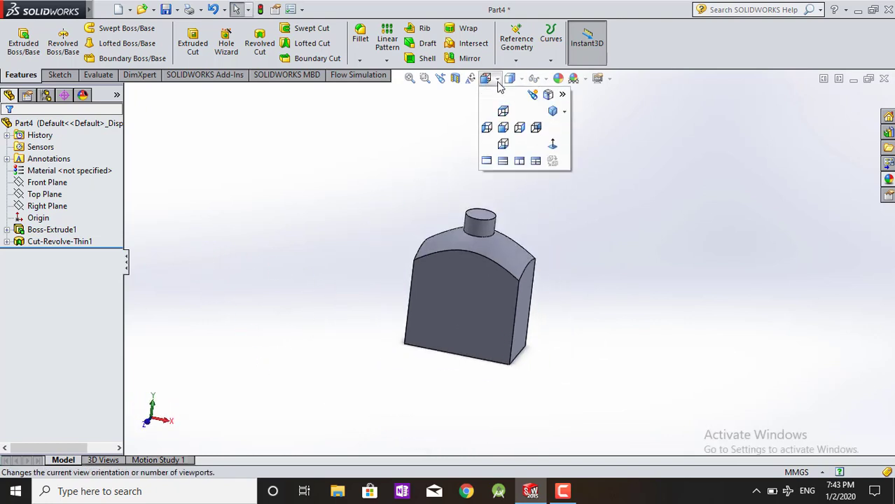
{"action": "left_click", "coordinate": [551, 149]}
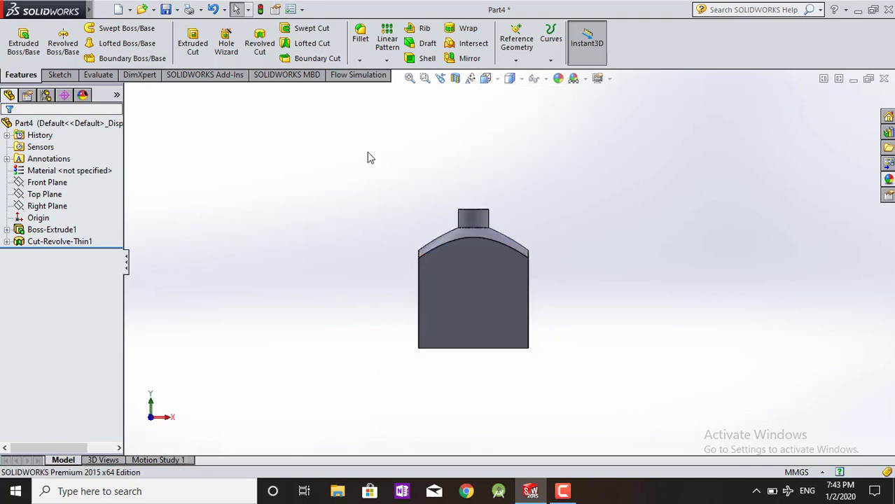
{"action": "scroll", "coordinate": [482, 262], "scroll_direction": "down", "scroll_amount": 3}
Start a reference plane using the right and left vertical body edges as references
{"action": "left_click", "coordinate": [525, 61]}
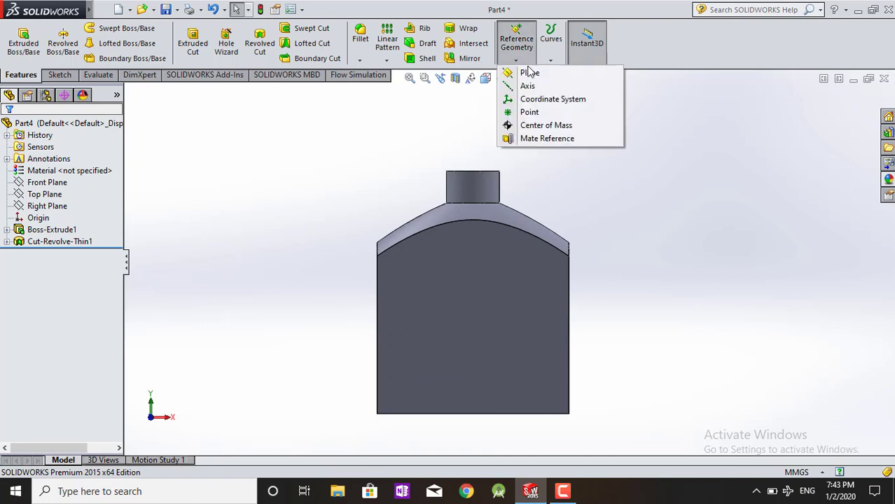
{"action": "left_click", "coordinate": [529, 72]}
{"action": "middle_click_drag", "start_coordinate": [590, 289], "coordinate": [552, 289]}
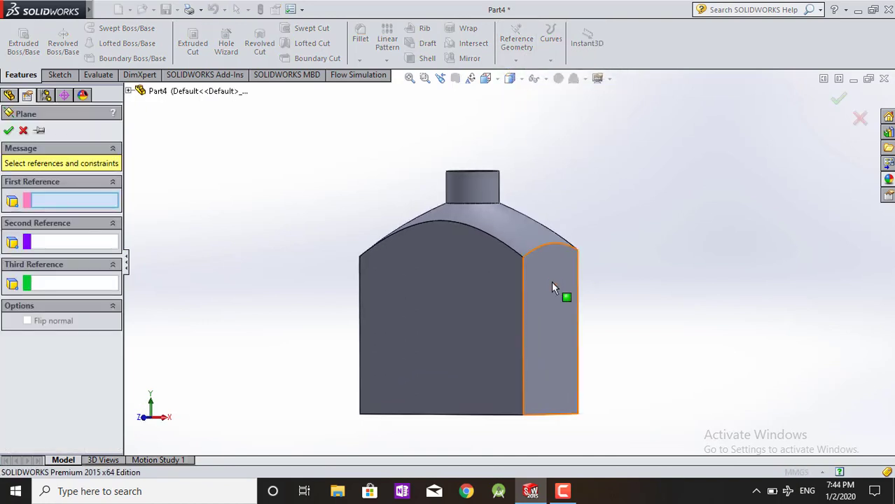
{"action": "left_click", "coordinate": [576, 319]}
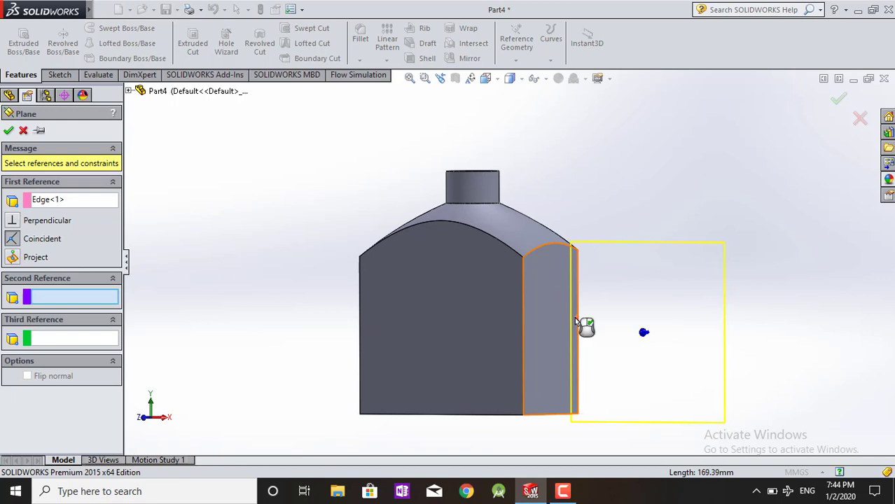
{"action": "left_click", "coordinate": [360, 358]}
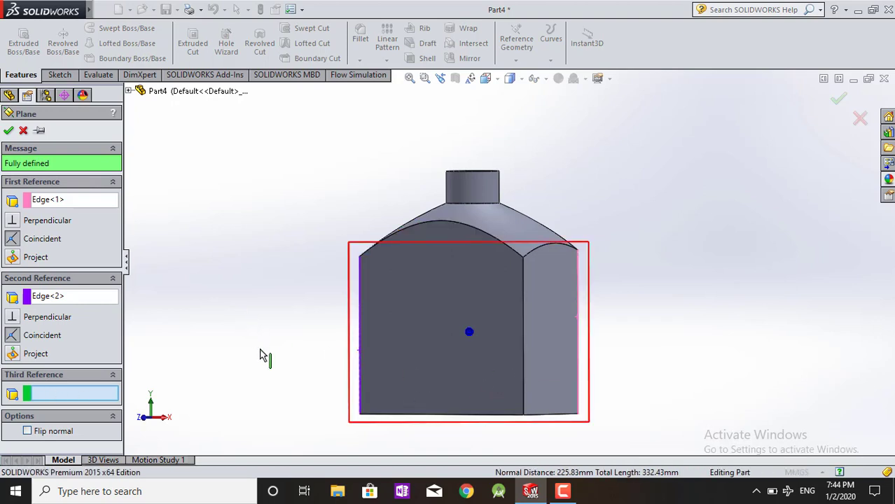
{"action": "middle_click_drag", "start_coordinate": [261, 356], "coordinate": [278, 357]}
{"action": "scroll", "coordinate": [29, 431], "scroll_direction": "down", "scroll_amount": 2}
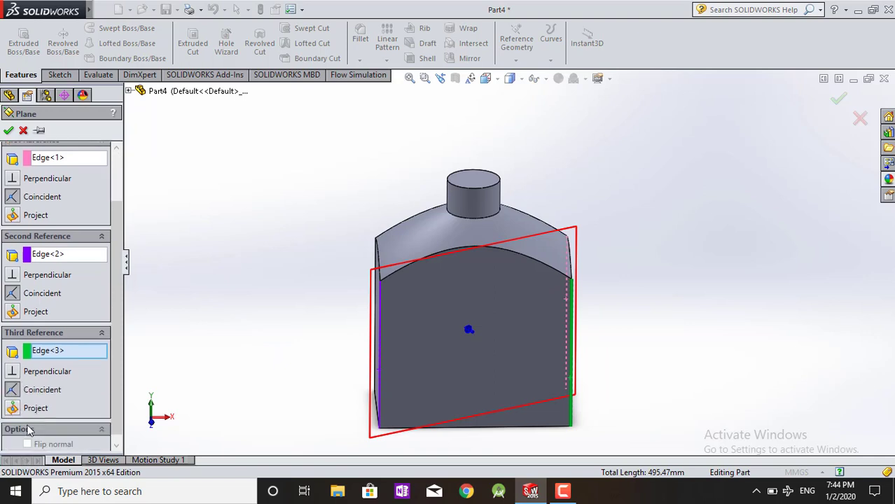
Remove the extra third reference, make the first edge Coincident, and confirm Plane1
{"action": "right_click", "coordinate": [68, 354]}
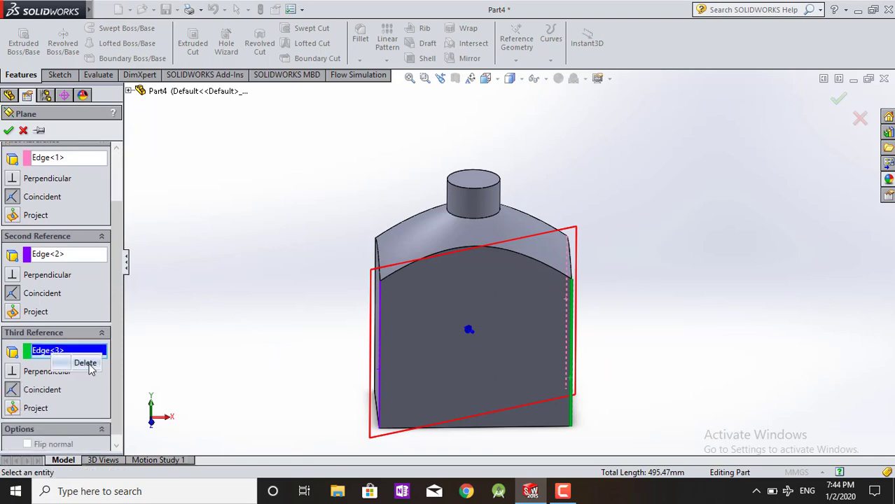
{"action": "left_click", "coordinate": [86, 365]}
{"action": "mouse_move", "coordinate": [312, 286]}
{"action": "middle_mouse_down"}
{"action": "mouse_move", "coordinate": [343, 312]}
{"action": "mouse_move", "coordinate": [268, 320]}
{"action": "mouse_move", "coordinate": [311, 307]}
{"action": "mouse_move", "coordinate": [253, 284]}
{"action": "mouse_move", "coordinate": [310, 268]}
{"action": "mouse_move", "coordinate": [299, 248]}
{"action": "middle_mouse_up"}
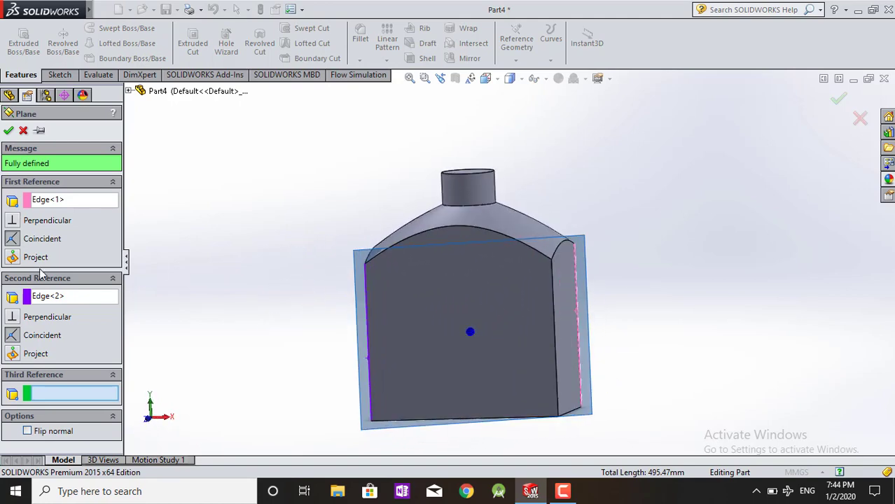
{"action": "left_click", "coordinate": [13, 220]}
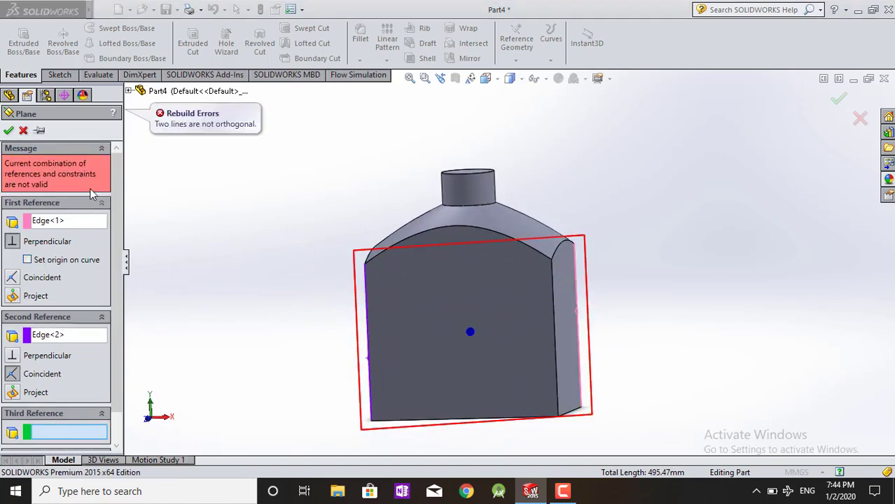
{"action": "left_click", "coordinate": [13, 278]}
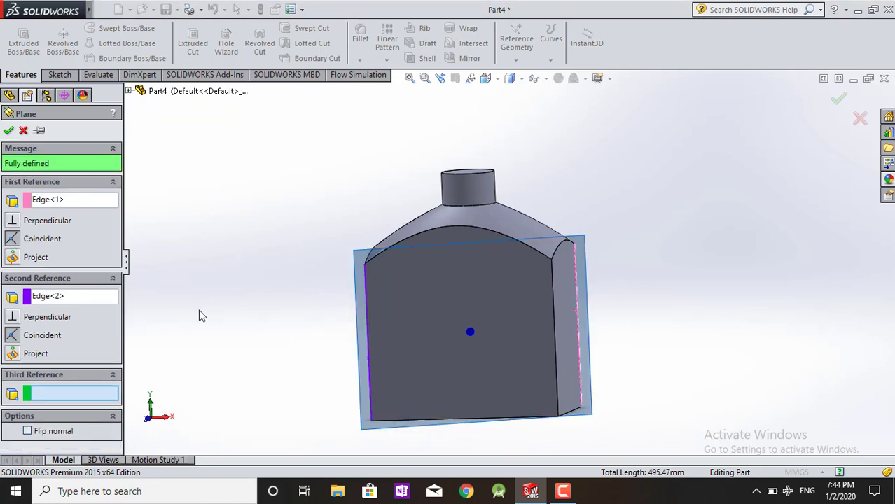
{"action": "mouse_move", "coordinate": [211, 302]}
{"action": "middle_mouse_down"}
{"action": "mouse_move", "coordinate": [262, 336]}
{"action": "mouse_move", "coordinate": [51, 222]}
{"action": "middle_mouse_up"}
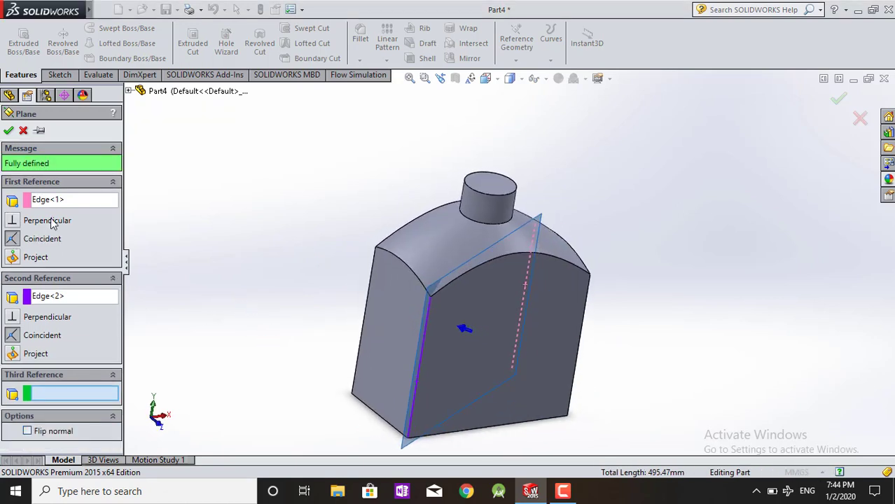
{"action": "left_click", "coordinate": [8, 130]}
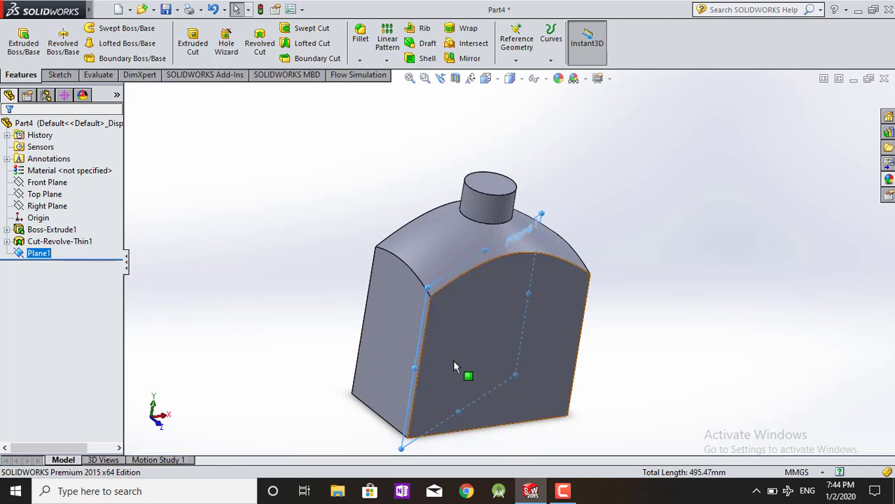
Start a new sketch on Plane1 and view it normal to the plane
{"action": "left_click", "coordinate": [35, 254]}
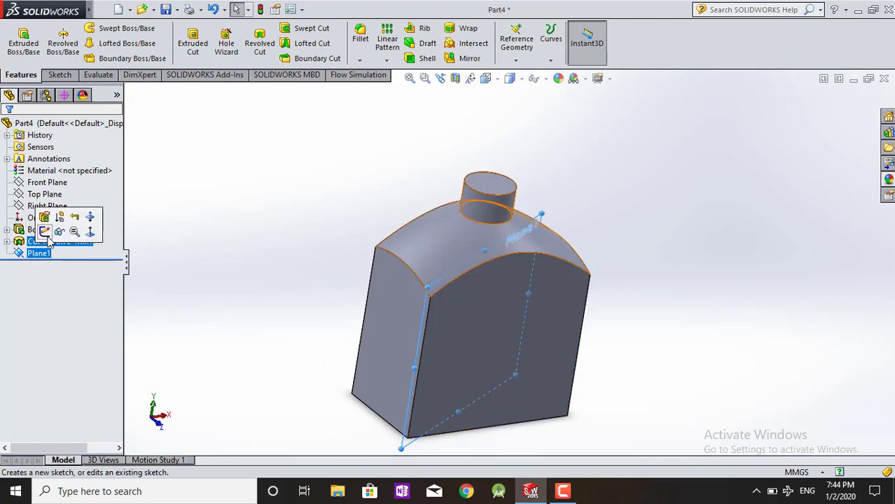
{"action": "left_click", "coordinate": [51, 236]}
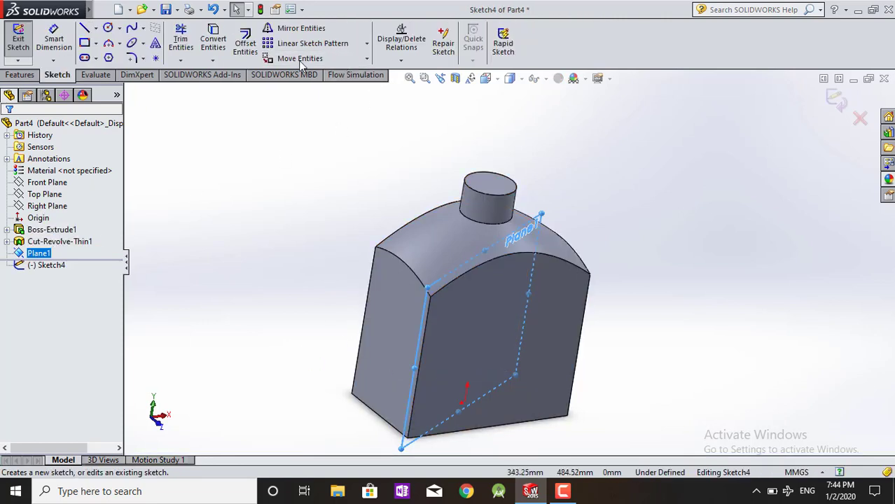
{"action": "left_click", "coordinate": [498, 82]}
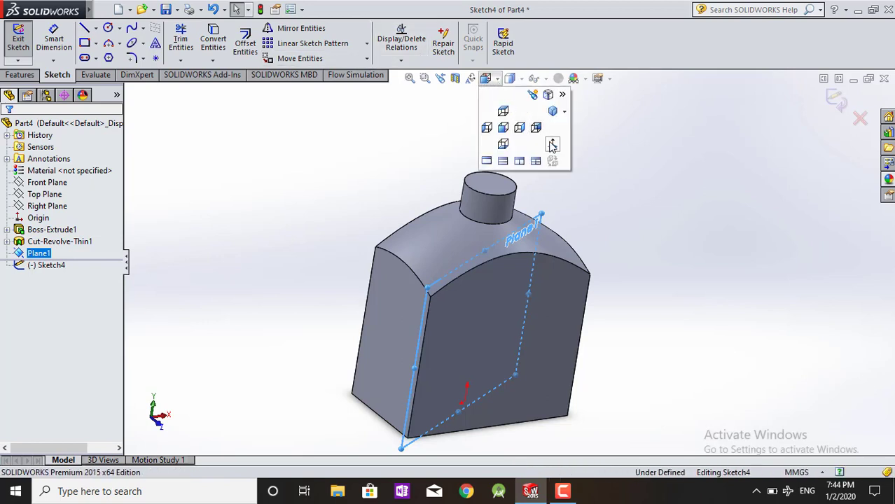
{"action": "left_click", "coordinate": [552, 145]}
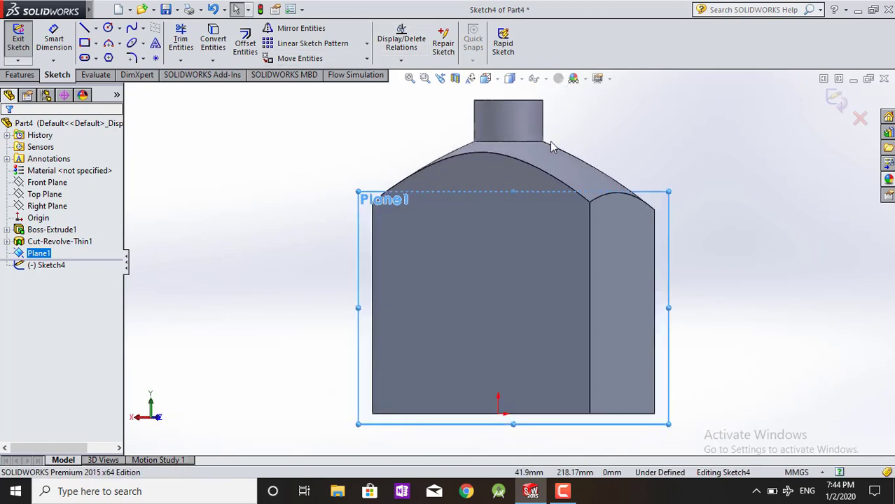
Draw a vertical straight slot across the left part of the bottle body
{"action": "left_click", "coordinate": [84, 58]}
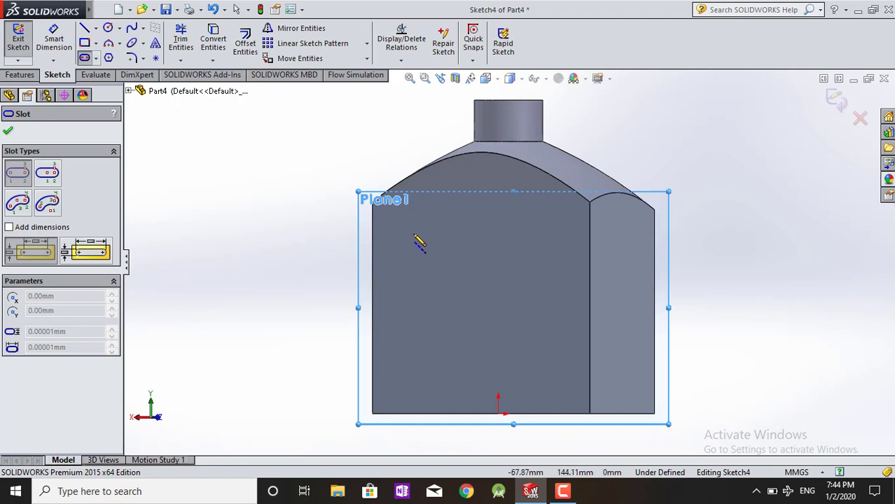
{"action": "left_click", "coordinate": [424, 237]}
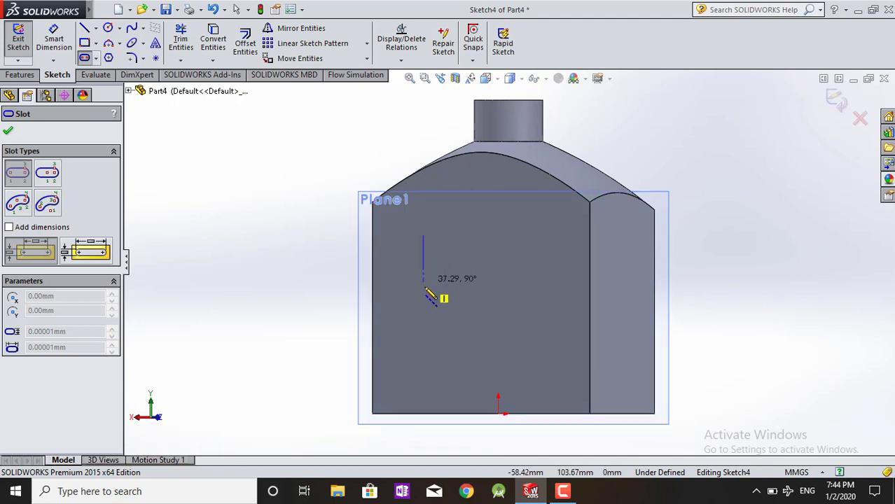
{"action": "left_click", "coordinate": [423, 329]}
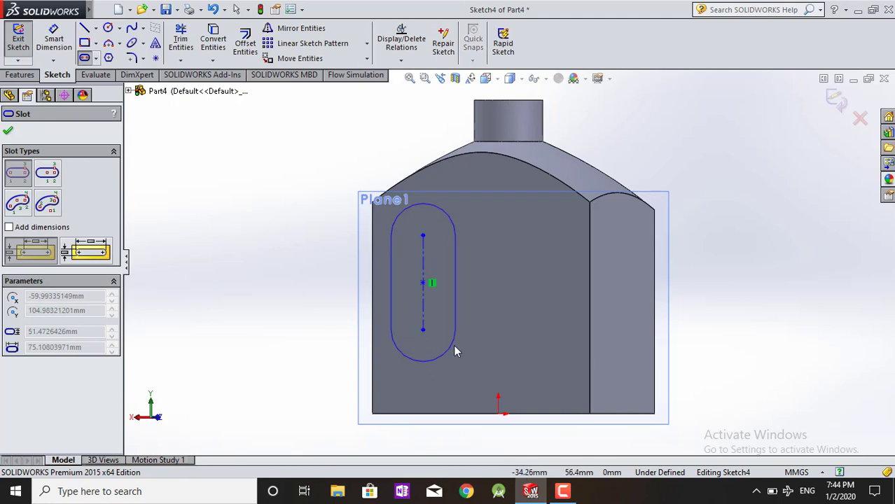
{"action": "left_click", "coordinate": [462, 352]}
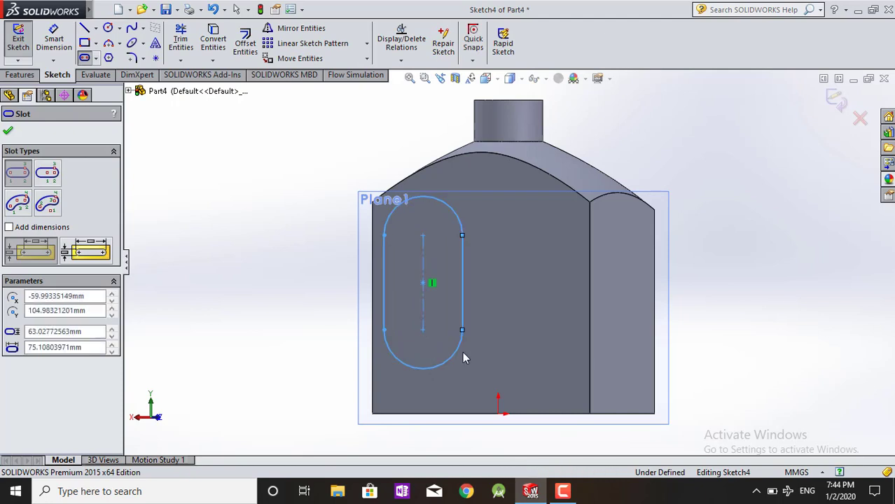
{"action": "key", "text": "Escape"}
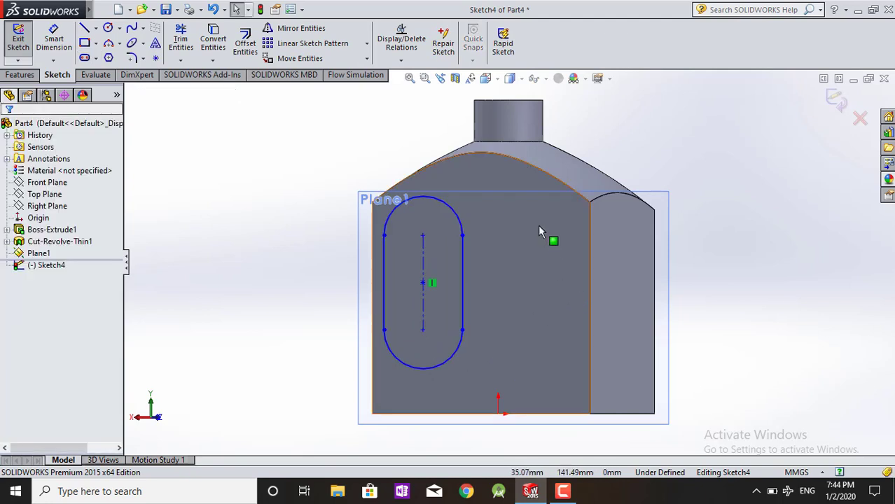
{"action": "left_click", "coordinate": [20, 74]}
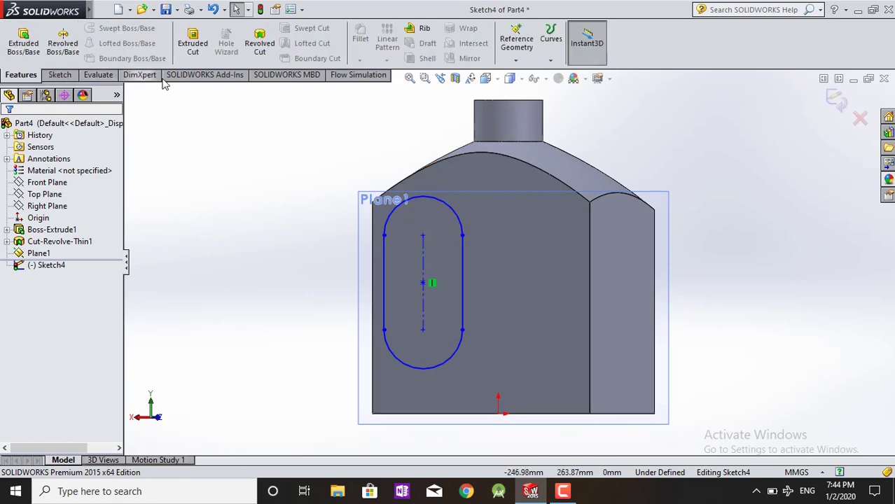
Cut the slot Mid Plane, 241 mm deep, with a 10° outward draft
{"action": "left_click", "coordinate": [192, 43]}
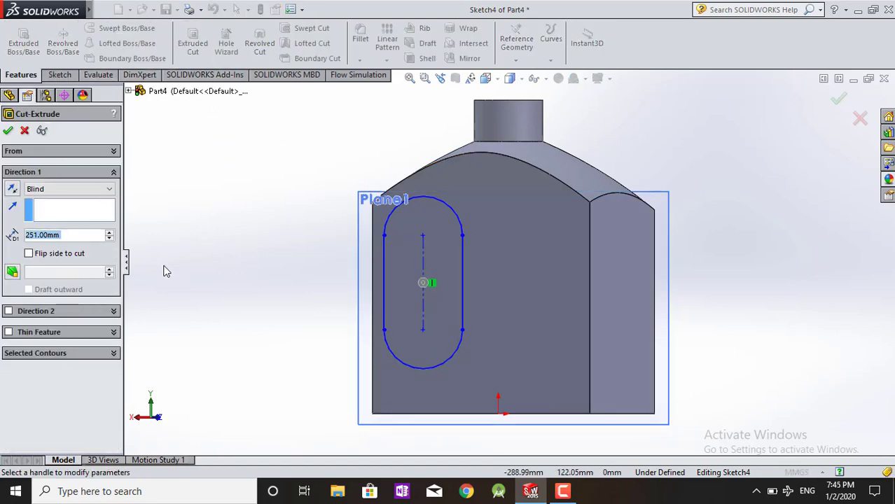
{"action": "middle_click_drag", "start_coordinate": [167, 272], "coordinate": [265, 314]}
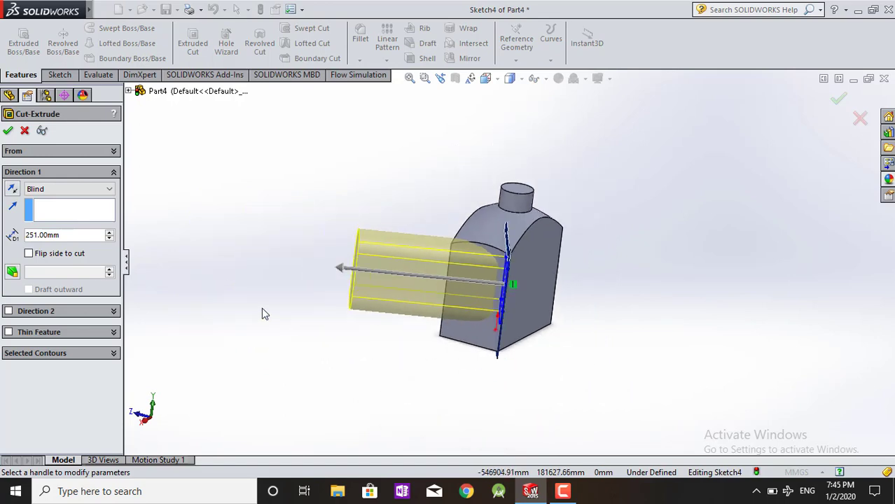
{"action": "left_click", "coordinate": [109, 240]}
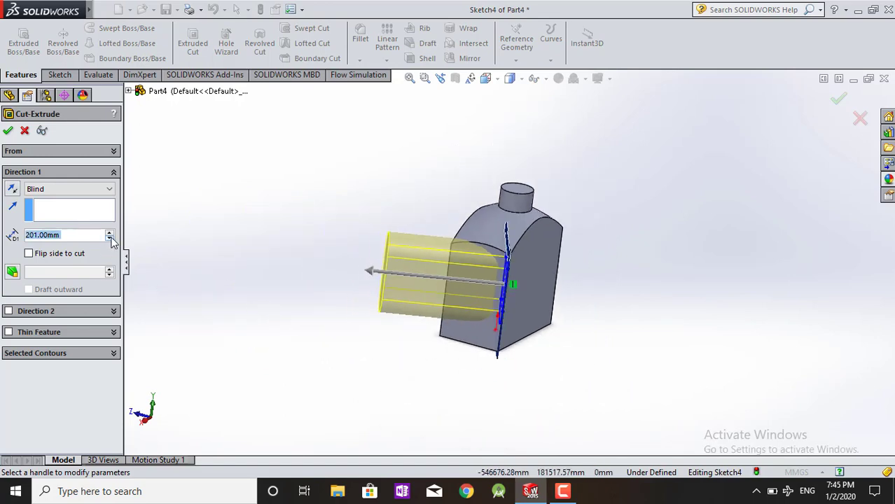
{"action": "left_click", "coordinate": [91, 188]}
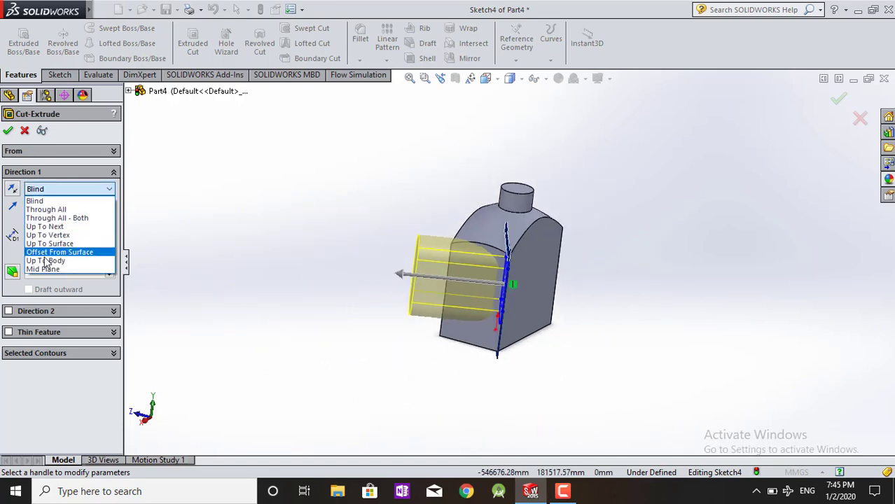
{"action": "left_click", "coordinate": [47, 273]}
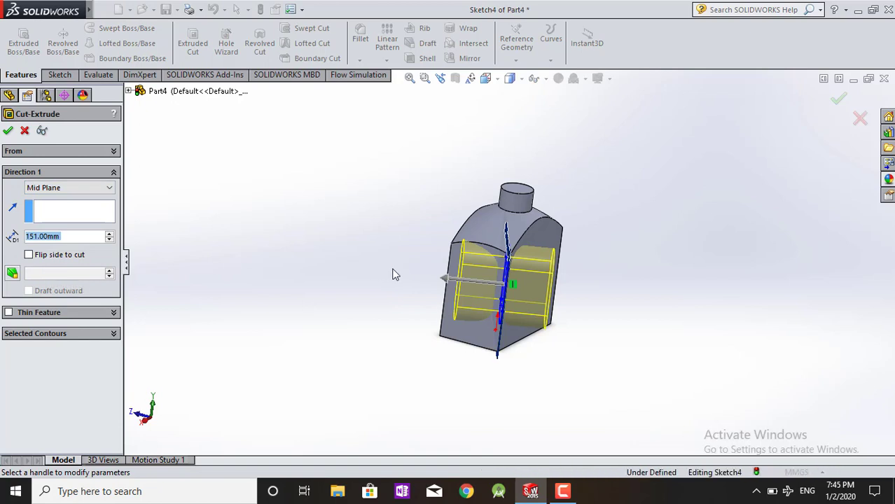
{"action": "middle_click_drag", "start_coordinate": [394, 274], "coordinate": [413, 271]}
{"action": "left_click", "coordinate": [110, 234]}
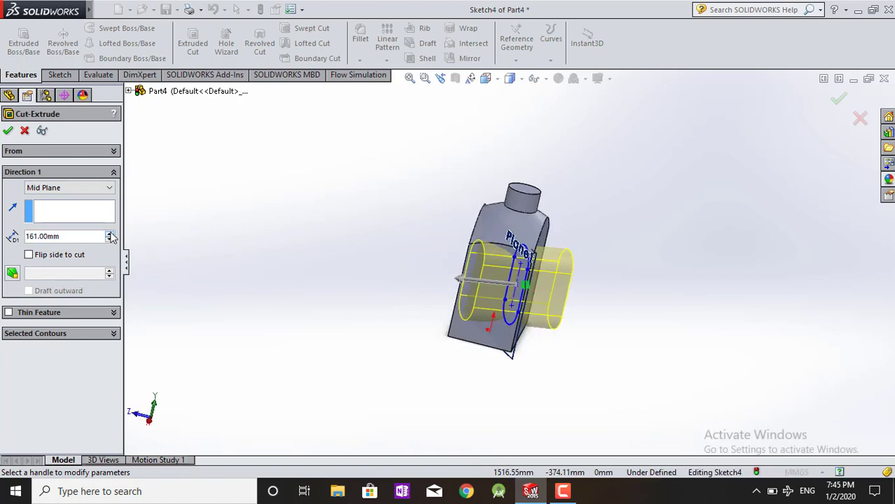
{"action": "middle_click_drag", "start_coordinate": [222, 315], "coordinate": [165, 304]}
{"action": "left_click", "coordinate": [13, 275]}
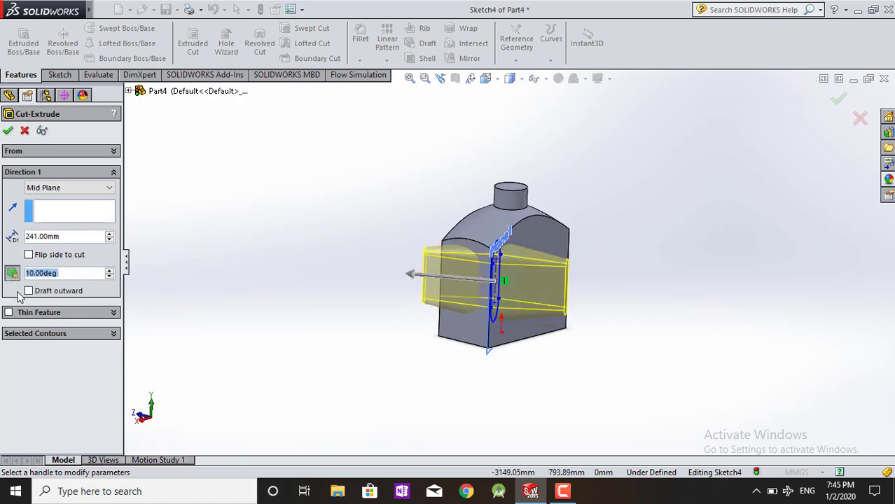
{"action": "left_click", "coordinate": [28, 291]}
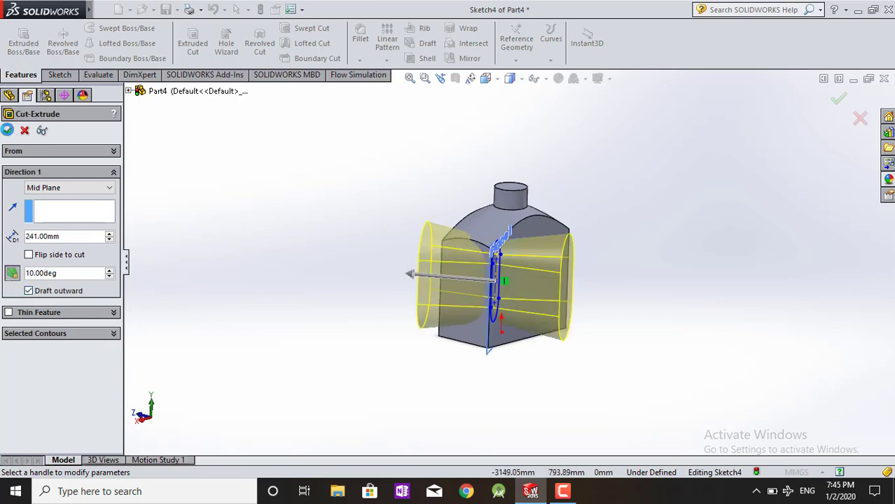
{"action": "left_click", "coordinate": [7, 130]}
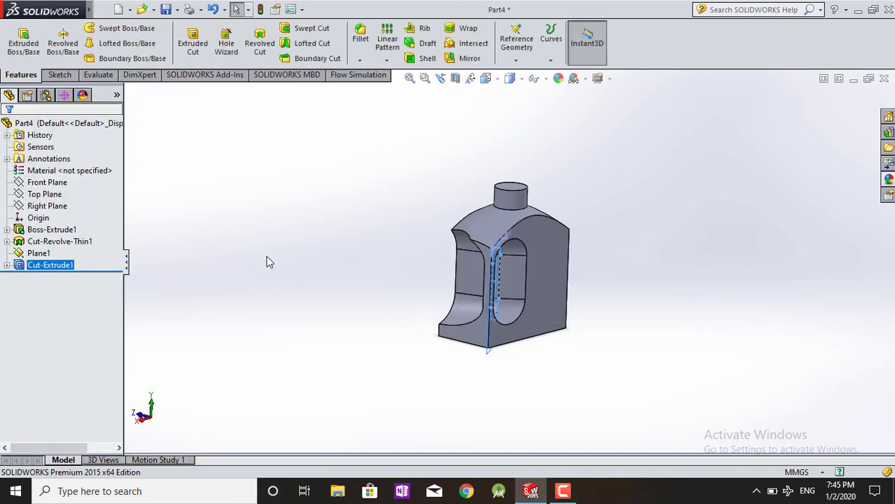
Edit Cut-Extrude1 and change its draft angle from 10° to 1°
{"action": "mouse_move", "coordinate": [376, 323]}
{"action": "middle_mouse_down"}
{"action": "mouse_move", "coordinate": [414, 316]}
{"action": "mouse_move", "coordinate": [482, 332]}
{"action": "mouse_move", "coordinate": [379, 340]}
{"action": "mouse_move", "coordinate": [328, 327]}
{"action": "mouse_move", "coordinate": [340, 340]}
{"action": "mouse_move", "coordinate": [420, 337]}
{"action": "middle_mouse_up"}
{"action": "left_click", "coordinate": [61, 269]}
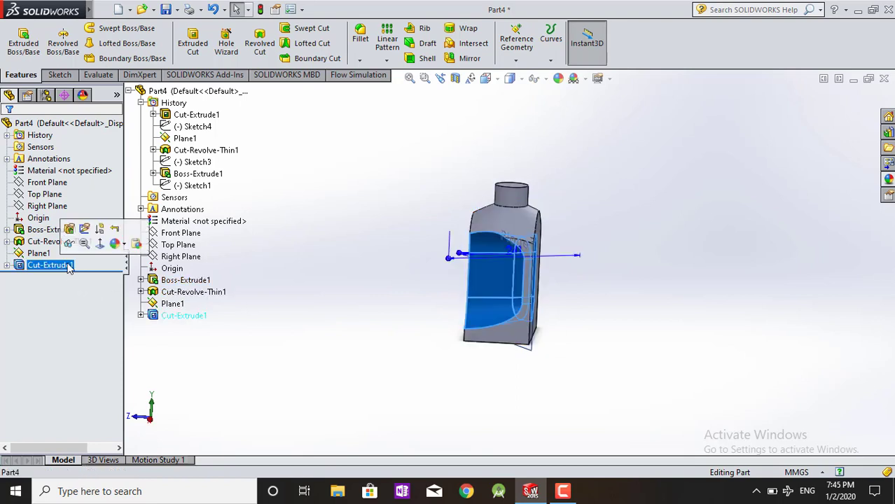
{"action": "left_click", "coordinate": [72, 237]}
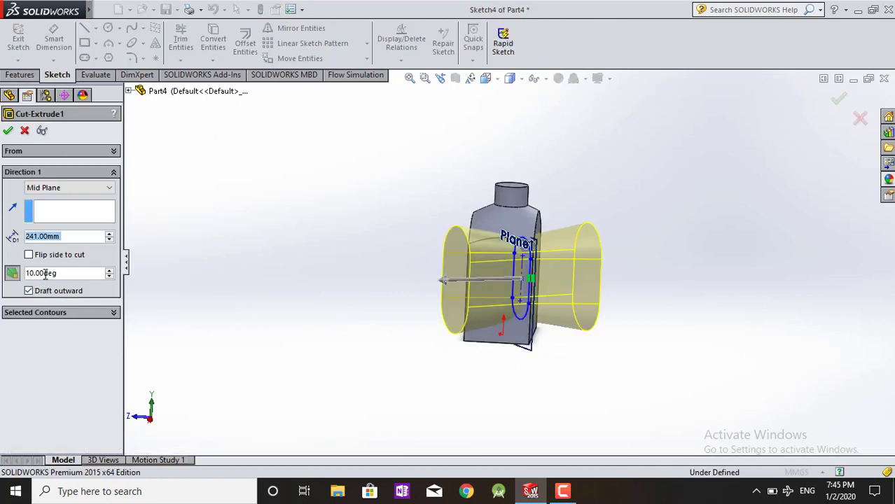
{"action": "left_click", "coordinate": [34, 273]}
{"action": "key", "text": "BackSpace"}
{"action": "key", "text": "BackSpace"}
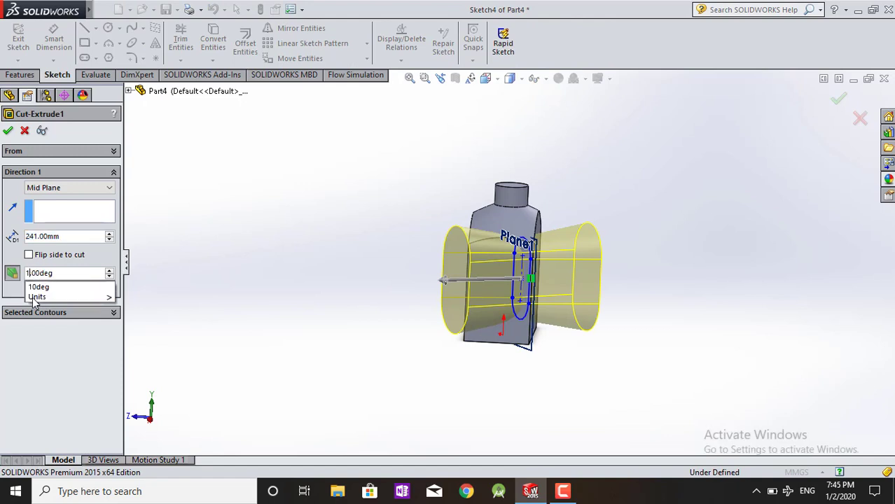
{"action": "key", "text": "Return"}
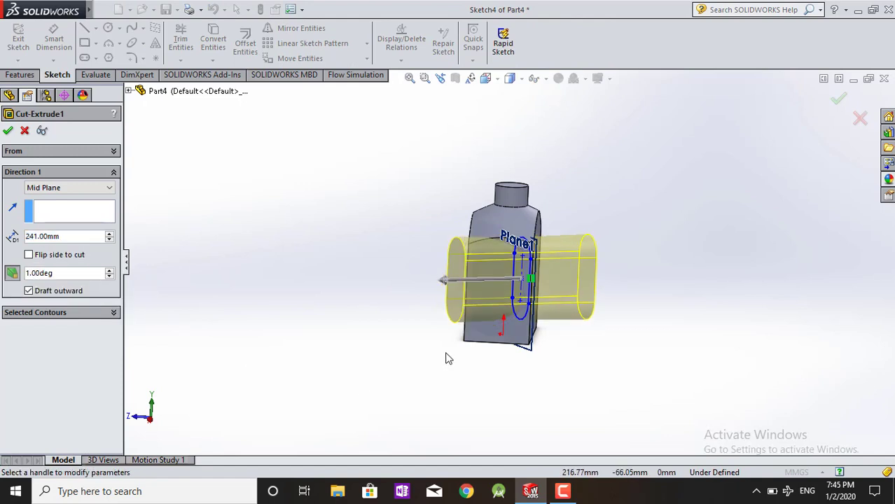
{"action": "mouse_move", "coordinate": [448, 360]}
{"action": "middle_mouse_down"}
{"action": "mouse_move", "coordinate": [396, 328]}
{"action": "mouse_move", "coordinate": [409, 356]}
{"action": "middle_mouse_up"}
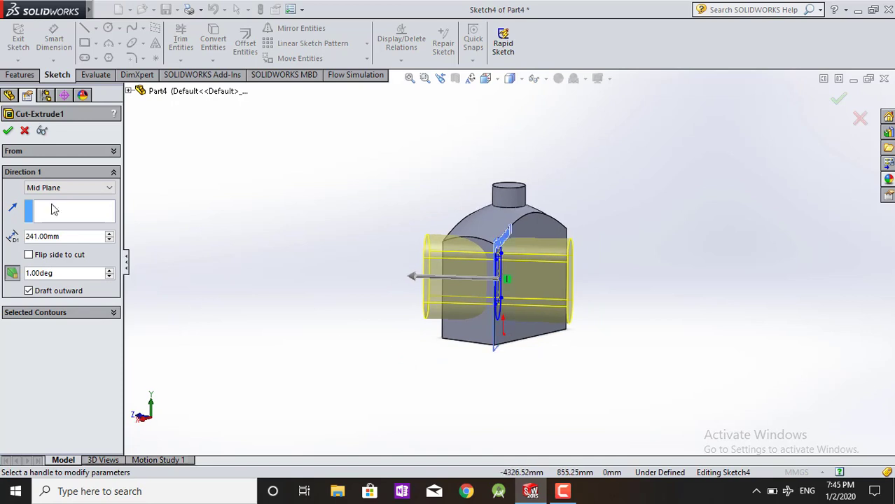
{"action": "left_click", "coordinate": [8, 131]}
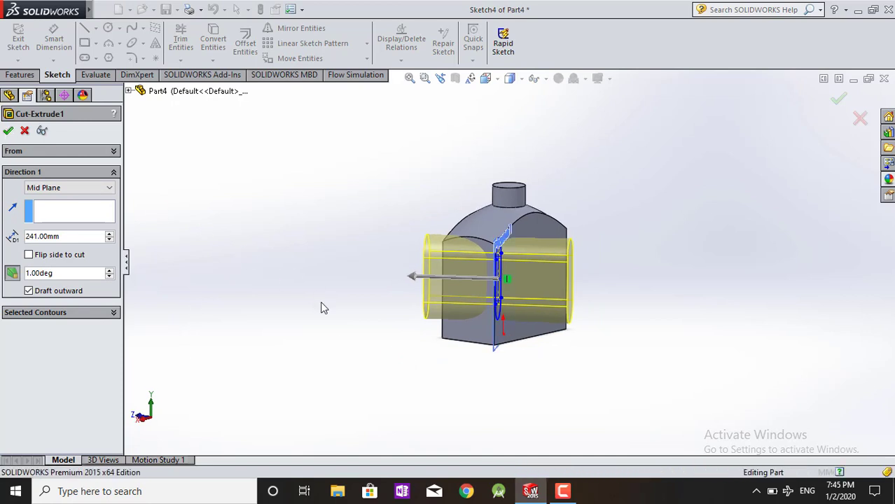
{"action": "mouse_move", "coordinate": [348, 355]}
{"action": "middle_mouse_down"}
{"action": "mouse_move", "coordinate": [424, 365]}
{"action": "mouse_move", "coordinate": [438, 420]}
{"action": "mouse_move", "coordinate": [350, 426]}
{"action": "mouse_move", "coordinate": [326, 410]}
{"action": "middle_mouse_up"}
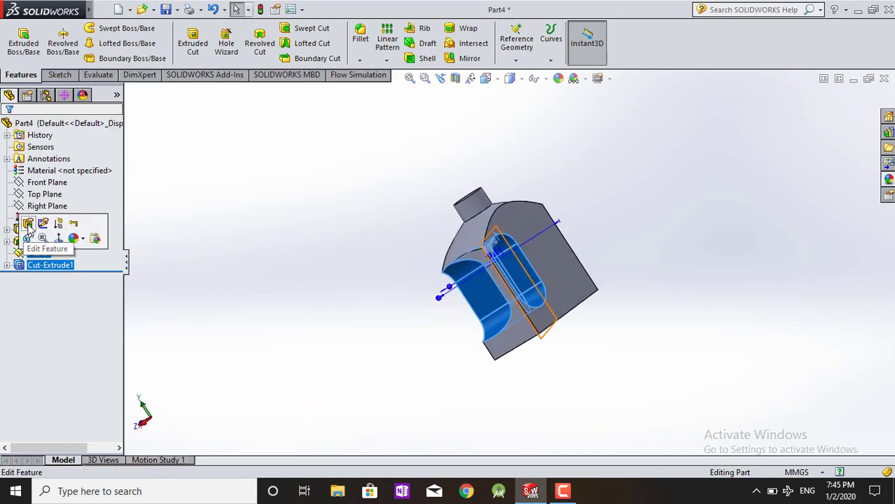
{"action": "left_click", "coordinate": [31, 231]}
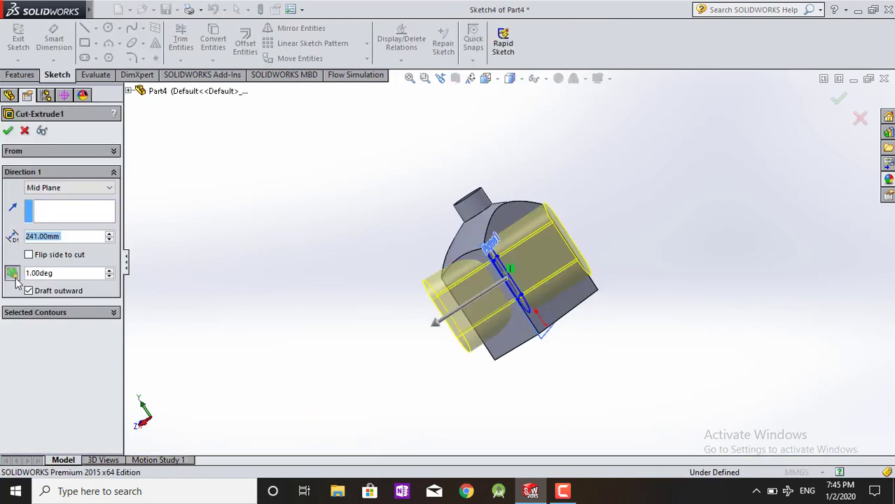
{"action": "mouse_move", "coordinate": [260, 346]}
{"action": "middle_mouse_down"}
{"action": "mouse_move", "coordinate": [291, 326]}
{"action": "mouse_move", "coordinate": [360, 320]}
{"action": "mouse_move", "coordinate": [340, 297]}
{"action": "mouse_move", "coordinate": [495, 268]}
{"action": "middle_mouse_up"}
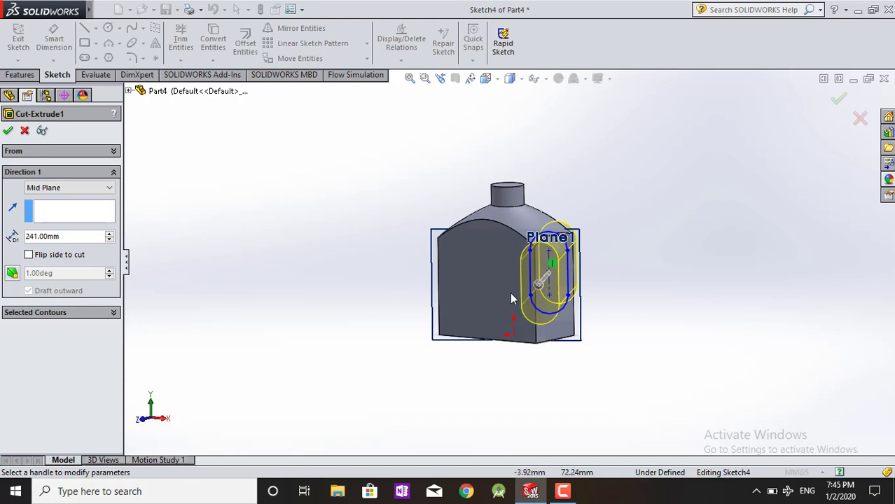
{"action": "left_click", "coordinate": [12, 274]}
{"action": "middle_click_drag", "start_coordinate": [238, 350], "coordinate": [188, 313]}
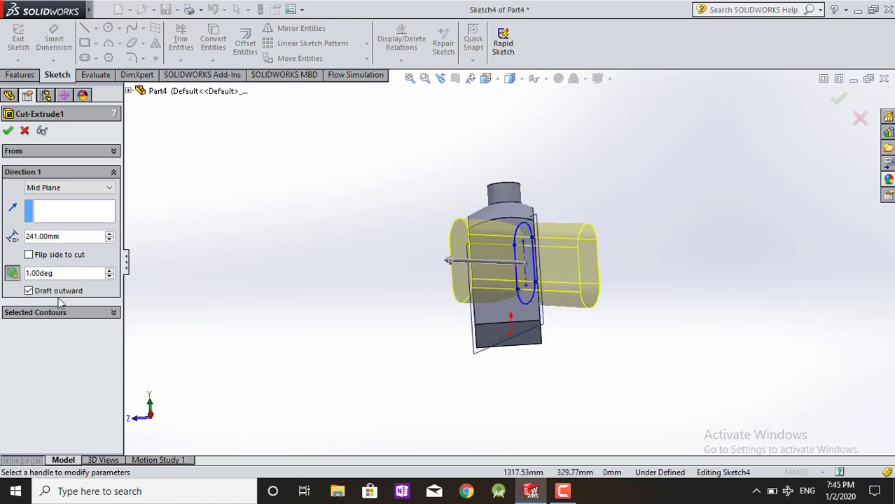
{"action": "left_click", "coordinate": [29, 291]}
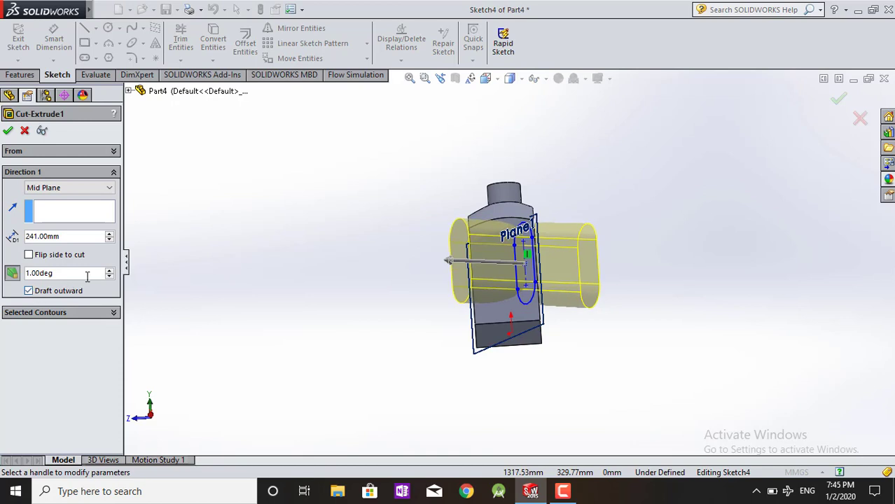
{"action": "left_click", "coordinate": [110, 272]}
{"action": "left_click", "coordinate": [110, 272]}
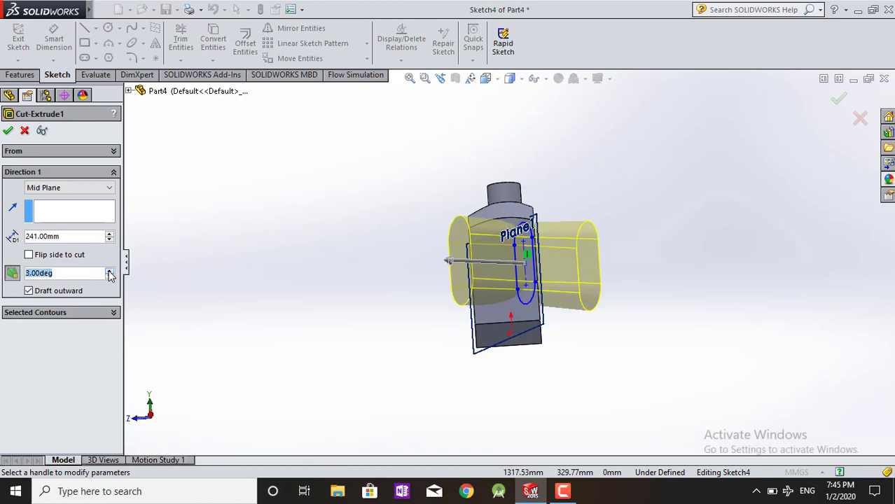
{"action": "left_click", "coordinate": [110, 272]}
{"action": "left_click", "coordinate": [109, 277]}
{"action": "left_click", "coordinate": [109, 277]}
{"action": "left_click", "coordinate": [109, 277]}
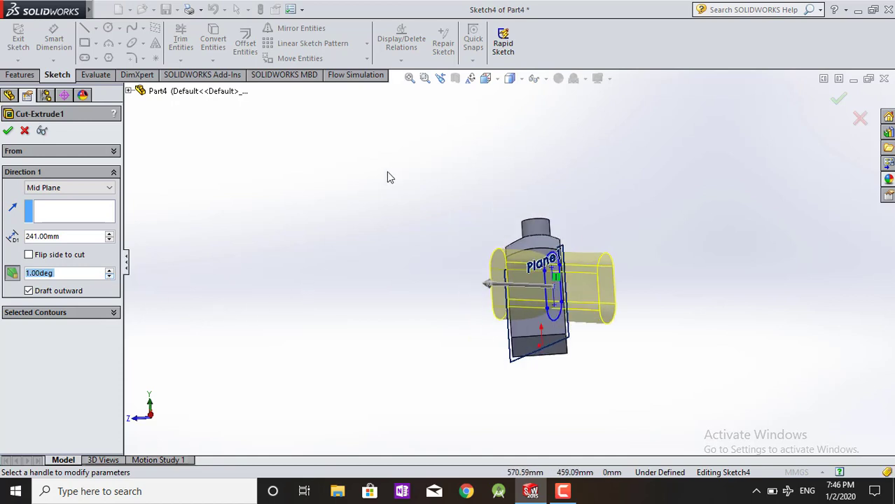
{"action": "mouse_move", "coordinate": [387, 176]}
{"action": "middle_mouse_down"}
{"action": "mouse_move", "coordinate": [449, 288]}
{"action": "mouse_move", "coordinate": [536, 324]}
{"action": "mouse_move", "coordinate": [294, 261]}
{"action": "middle_mouse_up"}
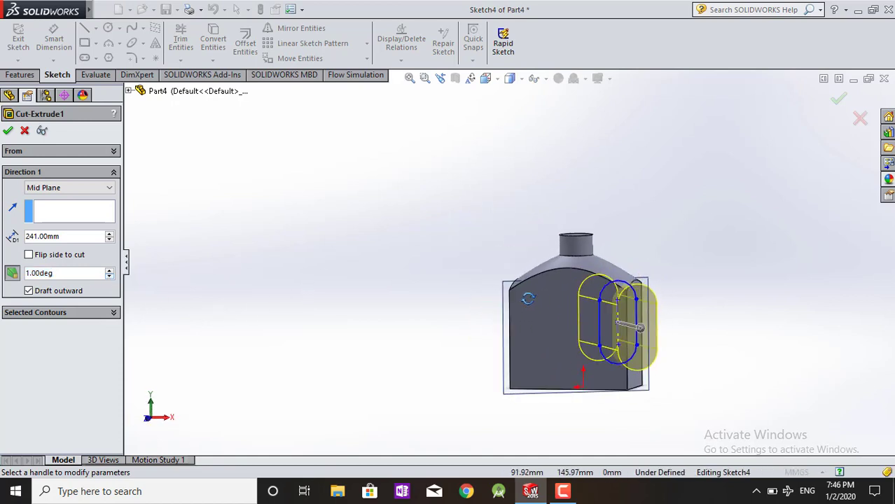
{"action": "left_click", "coordinate": [8, 131]}
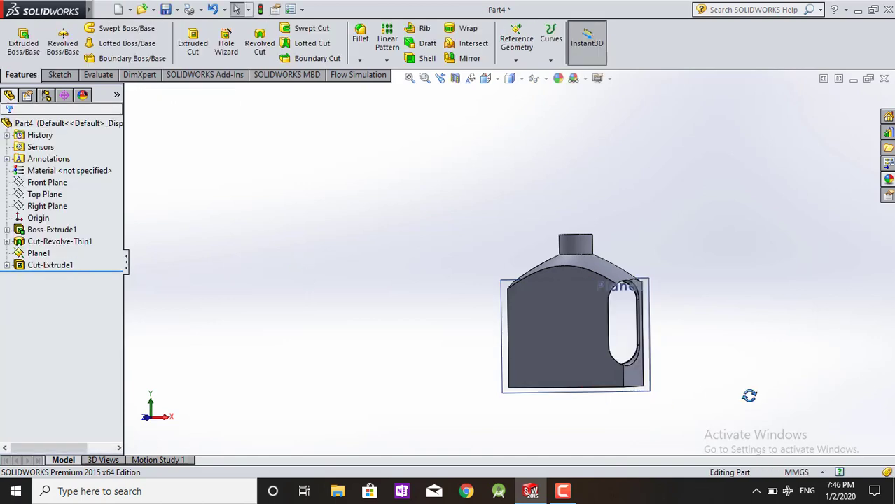
Hide the reference plane Plane1
{"action": "mouse_move", "coordinate": [749, 395]}
{"action": "middle_mouse_down"}
{"action": "mouse_move", "coordinate": [667, 372]}
{"action": "mouse_move", "coordinate": [640, 382]}
{"action": "mouse_move", "coordinate": [384, 316]}
{"action": "middle_mouse_up"}
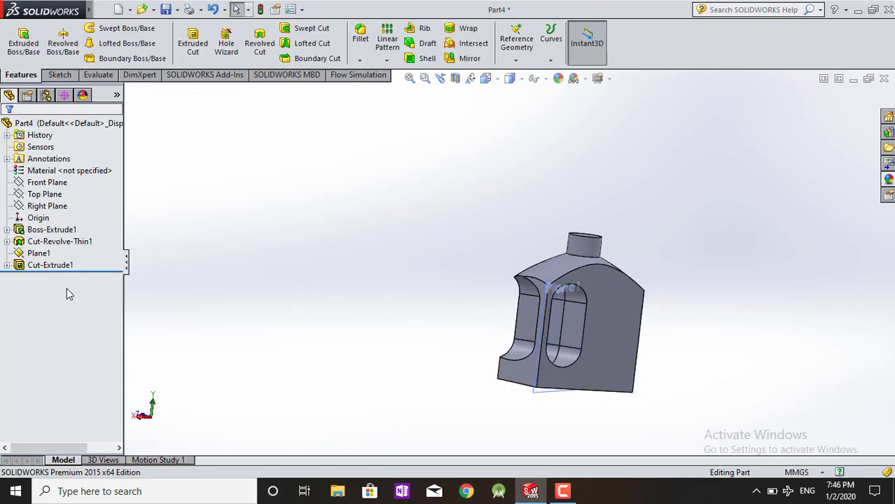
{"action": "left_click", "coordinate": [39, 253]}
{"action": "left_click", "coordinate": [71, 233]}
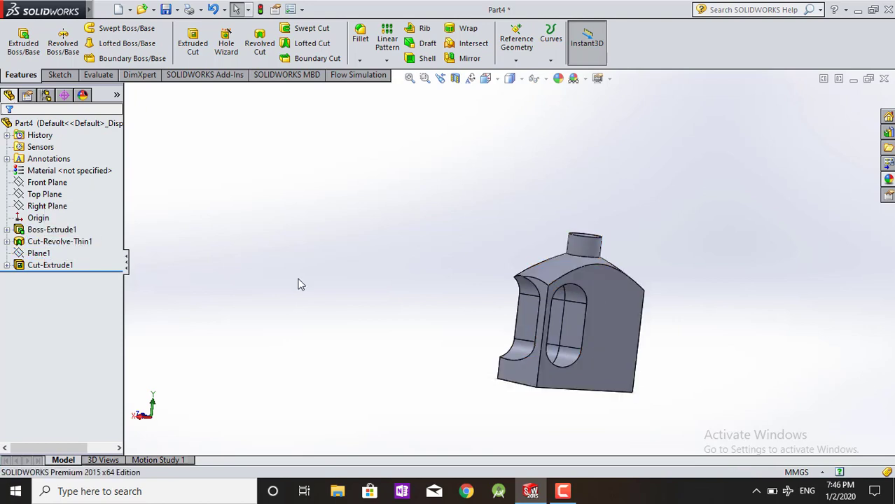
{"action": "mouse_move", "coordinate": [727, 314]}
{"action": "middle_mouse_down"}
{"action": "mouse_move", "coordinate": [663, 267]}
{"action": "mouse_move", "coordinate": [764, 276]}
{"action": "mouse_move", "coordinate": [798, 261]}
{"action": "mouse_move", "coordinate": [646, 361]}
{"action": "mouse_move", "coordinate": [631, 386]}
{"action": "mouse_move", "coordinate": [663, 389]}
{"action": "mouse_move", "coordinate": [626, 398]}
{"action": "mouse_move", "coordinate": [454, 381]}
{"action": "mouse_move", "coordinate": [247, 390]}
{"action": "mouse_move", "coordinate": [630, 336]}
{"action": "mouse_move", "coordinate": [705, 306]}
{"action": "mouse_move", "coordinate": [769, 310]}
{"action": "mouse_move", "coordinate": [802, 382]}
{"action": "mouse_move", "coordinate": [816, 377]}
{"action": "middle_mouse_up"}
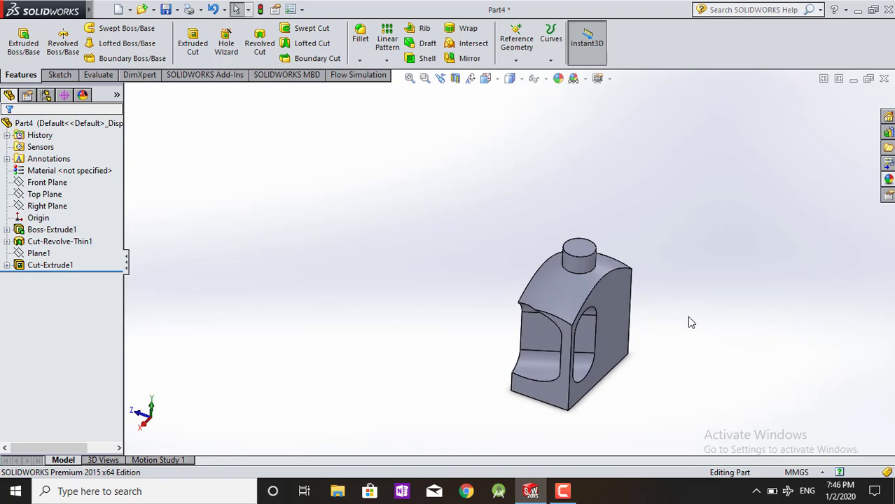
Switch the view to the Isometric orientation
{"action": "left_click", "coordinate": [487, 79]}
{"action": "left_click", "coordinate": [563, 112]}
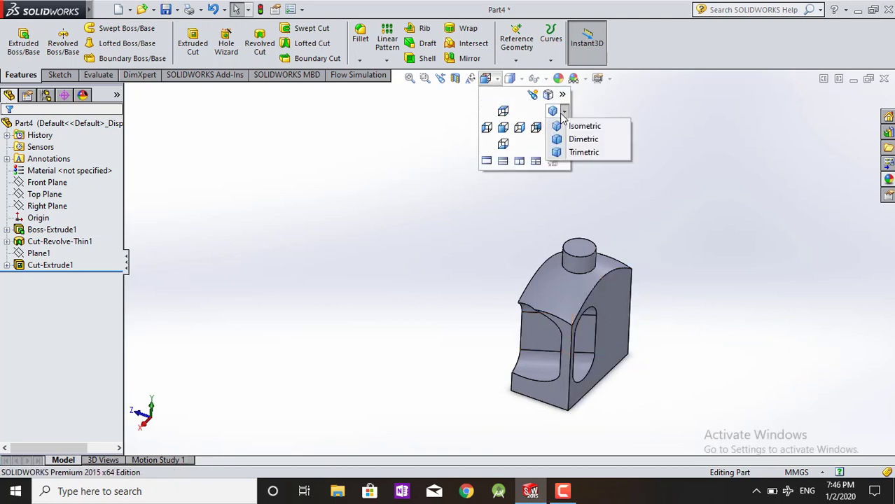
{"action": "left_click", "coordinate": [578, 126]}
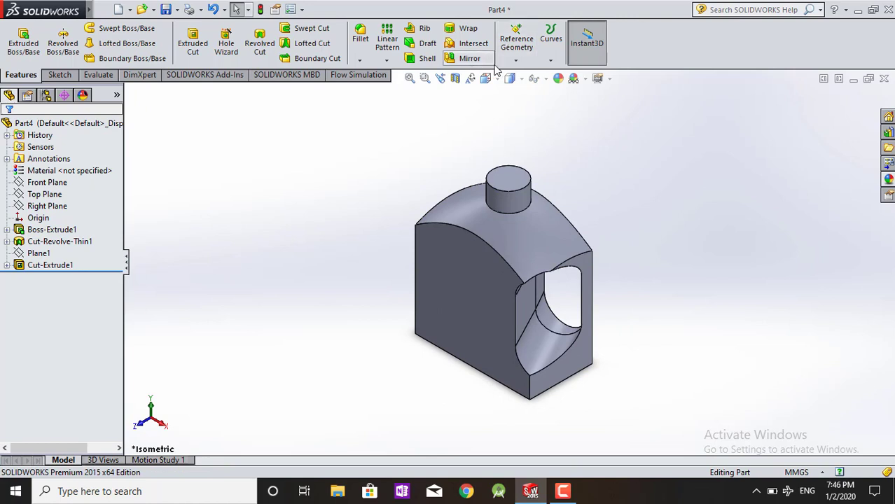
Start a shell with the neck's top face selected for removal and preview on
{"action": "left_click", "coordinate": [434, 60]}
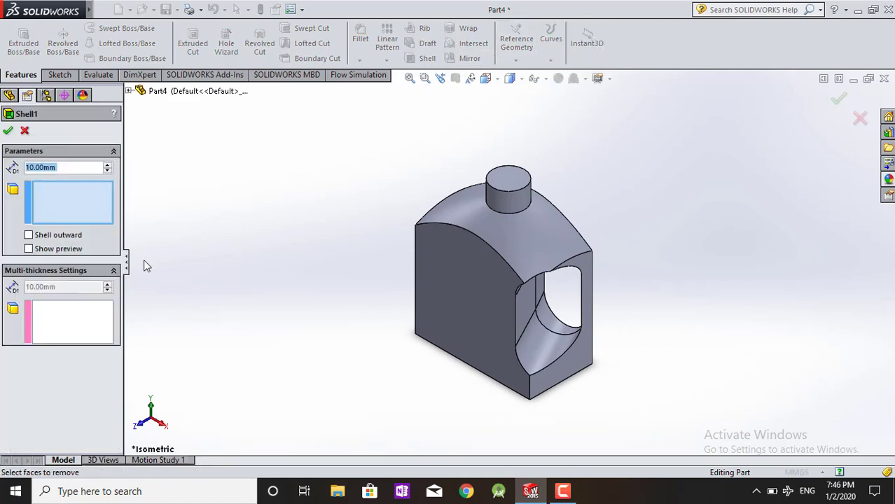
{"action": "middle_click_drag", "start_coordinate": [506, 203], "coordinate": [500, 223]}
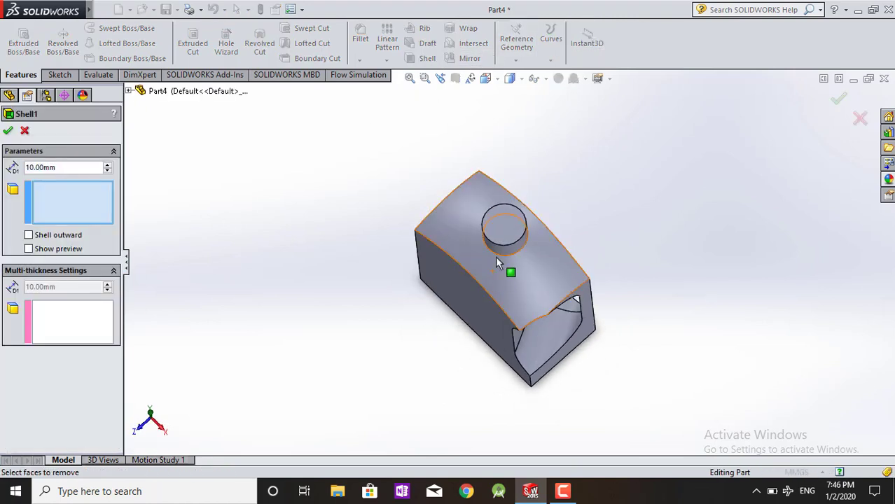
{"action": "left_click", "coordinate": [502, 223]}
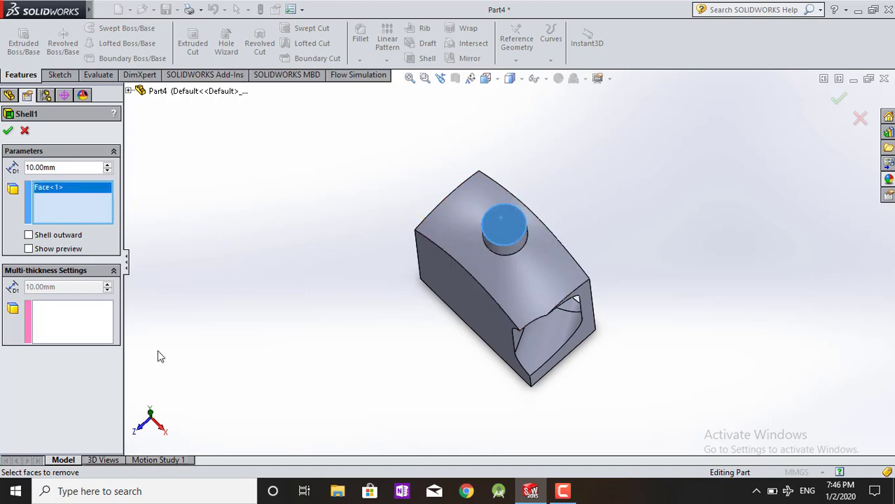
{"action": "left_click", "coordinate": [67, 250]}
{"action": "middle_click_drag", "start_coordinate": [314, 304], "coordinate": [174, 297]}
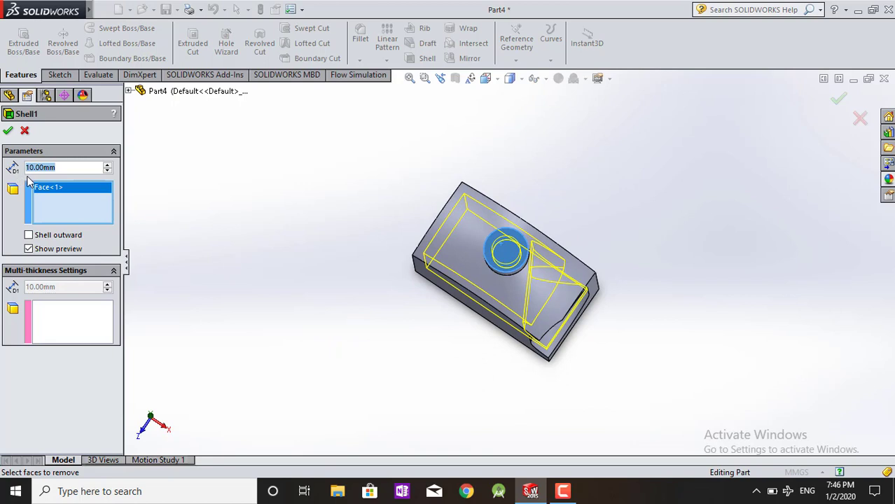
Set the shell wall thickness to 4 mm, accept it, and inspect the hollow part
{"action": "type", "text": "2"}
{"action": "key", "text": "Return"}
{"action": "middle_click_drag", "start_coordinate": [341, 287], "coordinate": [344, 273]}
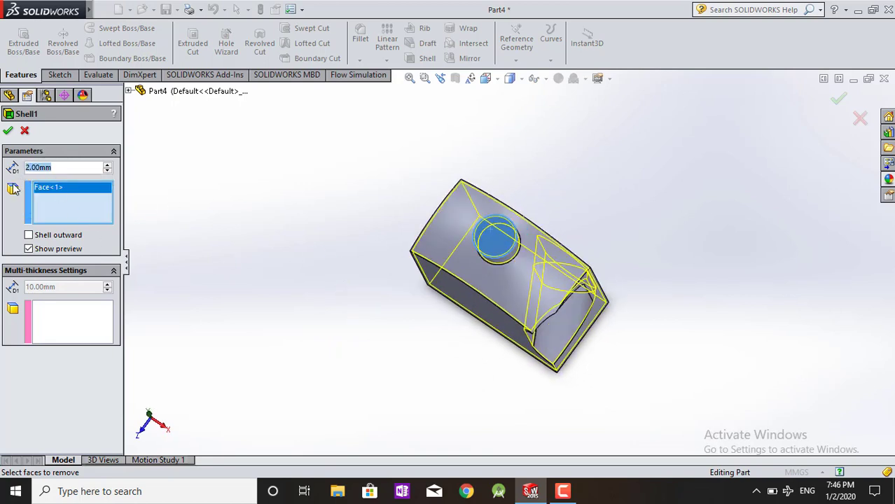
{"action": "type", "text": "4"}
{"action": "key", "text": "Return"}
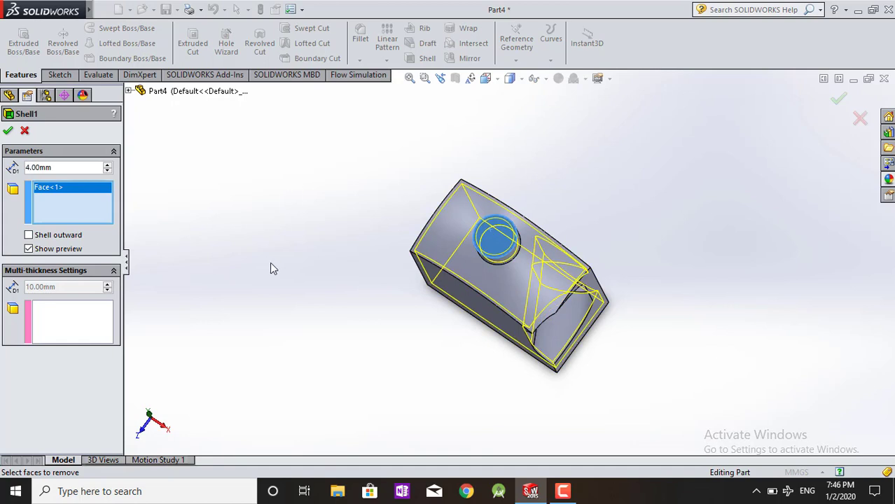
{"action": "middle_click_drag", "start_coordinate": [274, 269], "coordinate": [282, 274]}
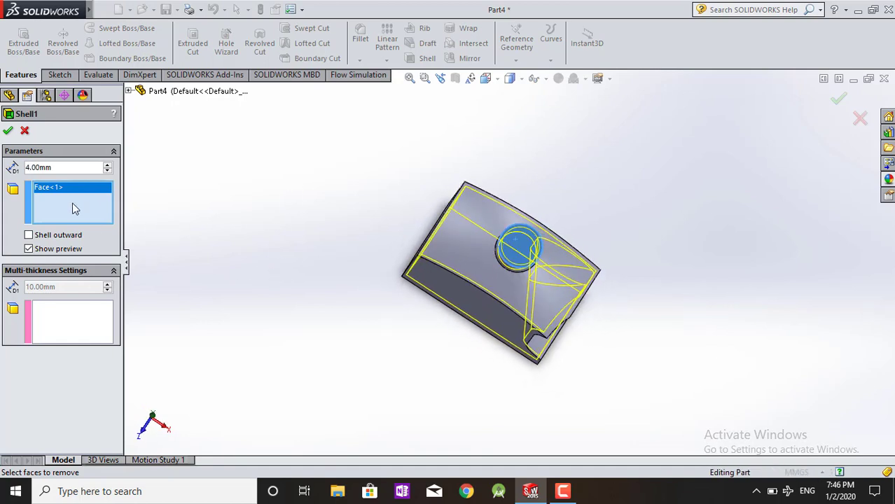
{"action": "left_click", "coordinate": [9, 132]}
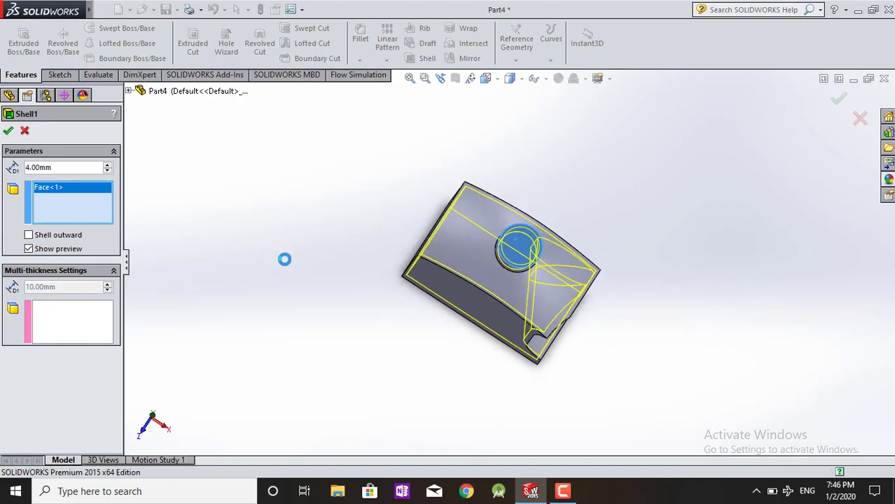
{"action": "mouse_move", "coordinate": [684, 191]}
{"action": "middle_mouse_down"}
{"action": "mouse_move", "coordinate": [643, 208]}
{"action": "mouse_move", "coordinate": [562, 393]}
{"action": "mouse_move", "coordinate": [457, 336]}
{"action": "middle_mouse_up"}
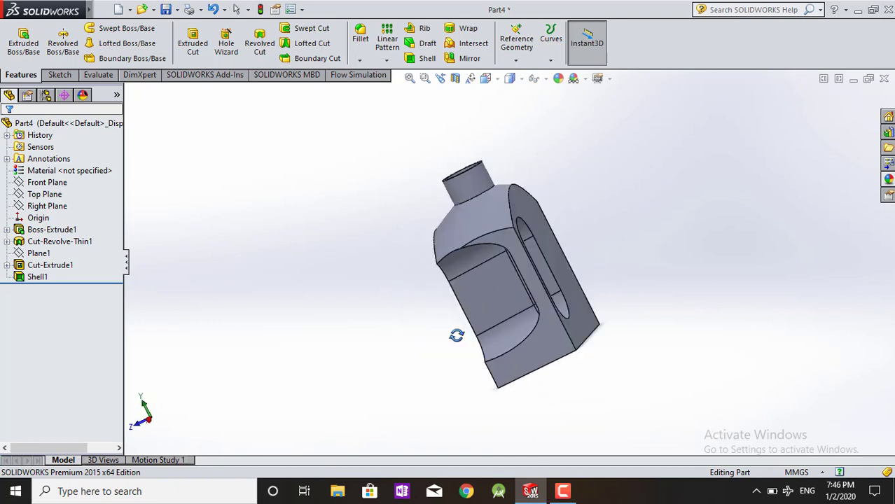
{"action": "left_click", "coordinate": [564, 491]}
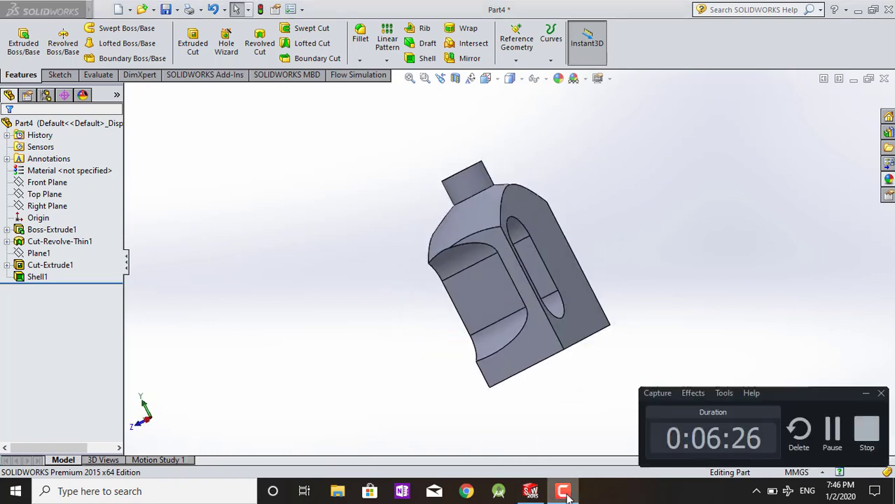
{"action": "left_click", "coordinate": [564, 492]}
{"action": "mouse_move", "coordinate": [378, 381]}
{"action": "middle_mouse_down"}
{"action": "mouse_move", "coordinate": [300, 382]}
{"action": "mouse_move", "coordinate": [313, 296]}
{"action": "mouse_move", "coordinate": [386, 313]}
{"action": "middle_mouse_up"}
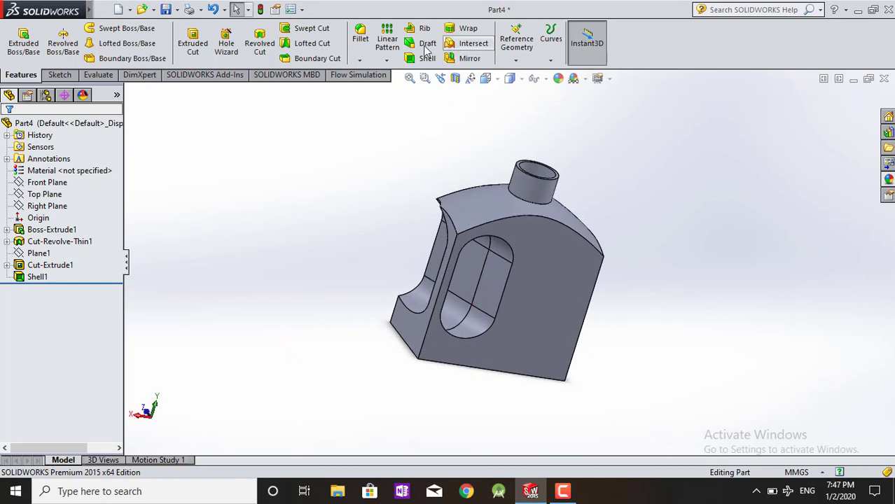
In FilletXpert, pick the left and right vertical edges and the bottom front edge
{"action": "left_click", "coordinate": [359, 33]}
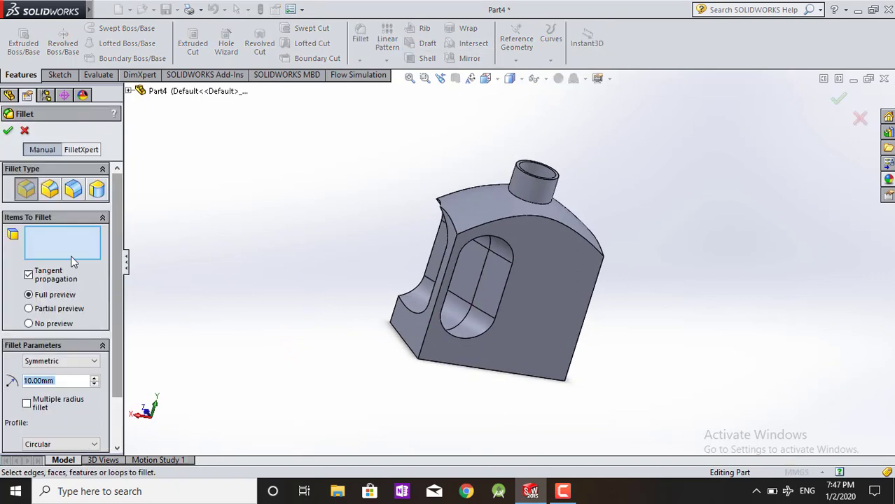
{"action": "left_click", "coordinate": [74, 152]}
{"action": "type", "text": "5"}
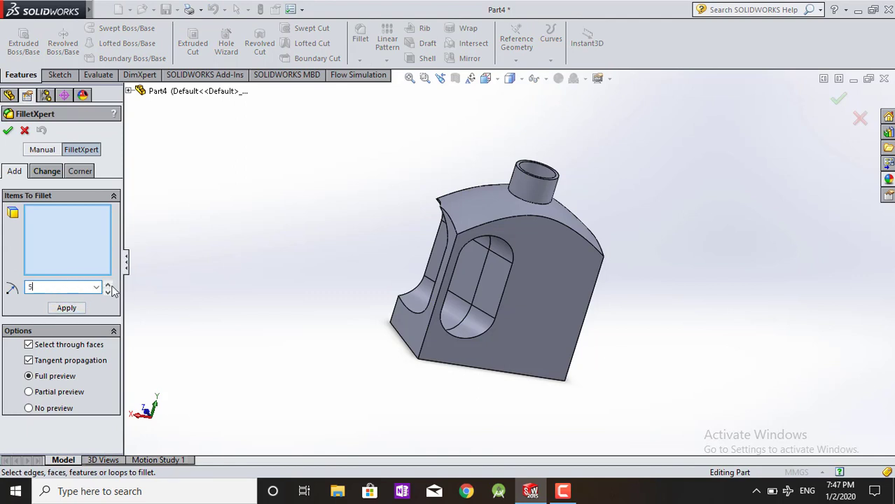
{"action": "left_click", "coordinate": [430, 311]}
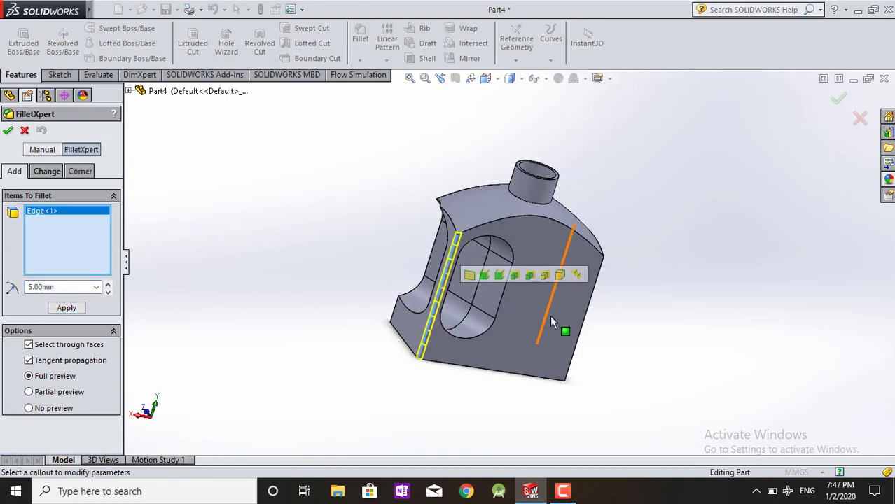
{"action": "middle_click_drag", "start_coordinate": [494, 342], "coordinate": [452, 346]}
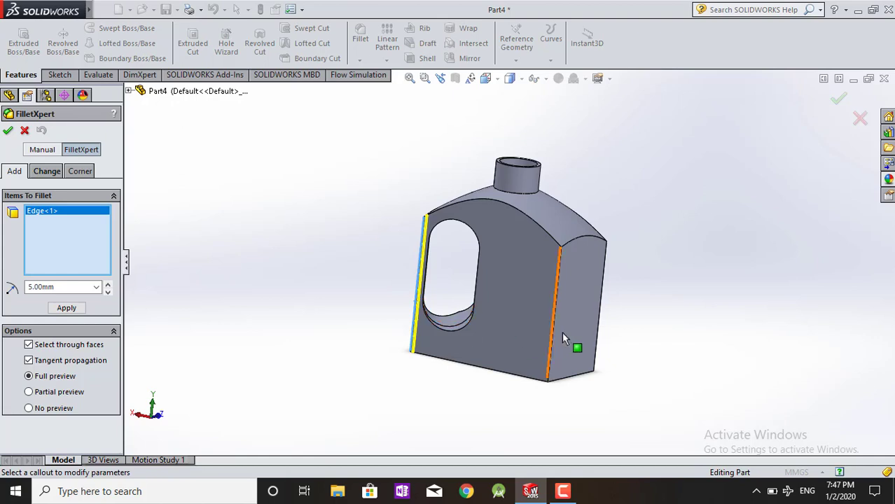
{"action": "left_click", "coordinate": [560, 336]}
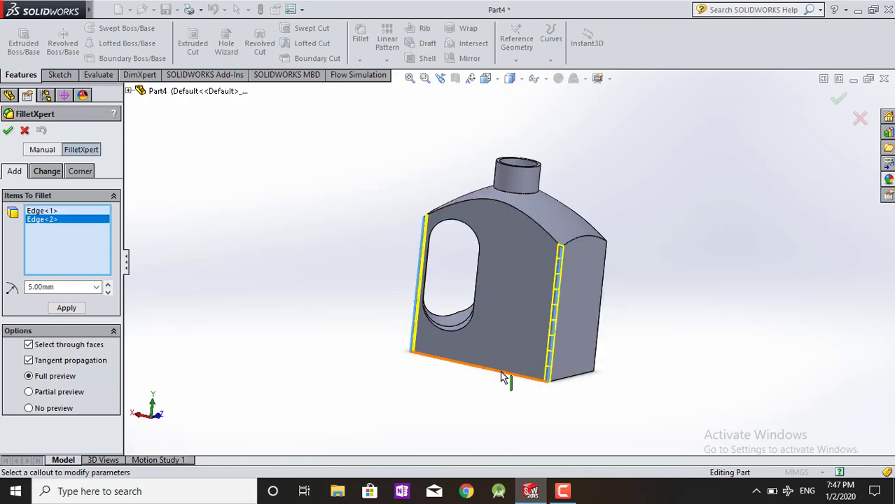
{"action": "left_click", "coordinate": [502, 377]}
Add the remaining bottom and side edges, seven in total, and apply the 5 mm fillet
{"action": "mouse_move", "coordinate": [502, 376]}
{"action": "middle_mouse_down"}
{"action": "mouse_move", "coordinate": [583, 316]}
{"action": "mouse_move", "coordinate": [530, 319]}
{"action": "middle_mouse_up"}
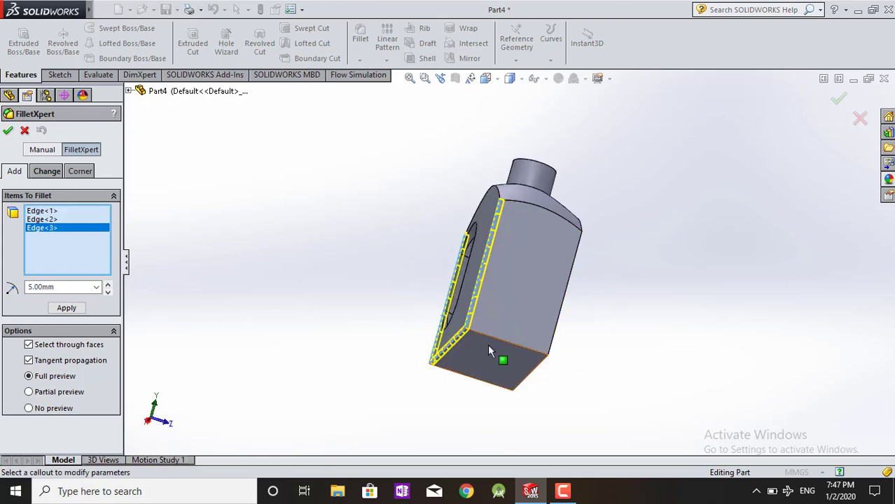
{"action": "left_click", "coordinate": [519, 341]}
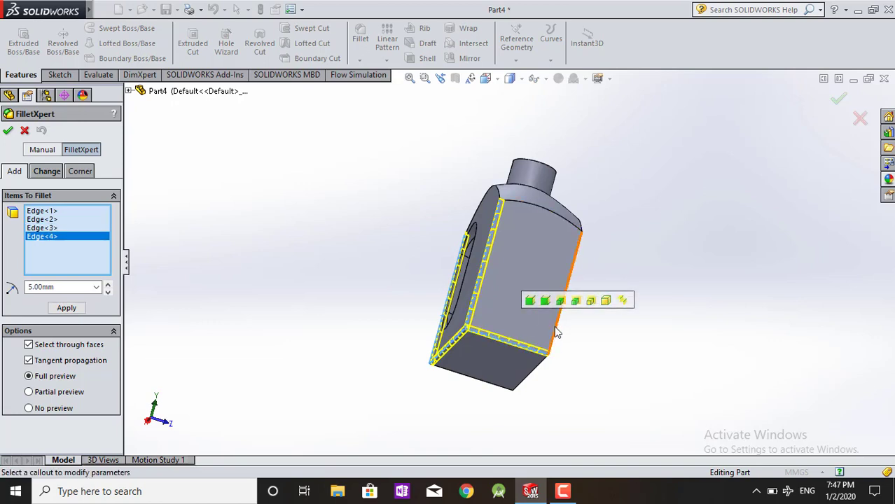
{"action": "left_click", "coordinate": [555, 328]}
{"action": "mouse_move", "coordinate": [519, 423]}
{"action": "middle_mouse_down"}
{"action": "mouse_move", "coordinate": [516, 376]}
{"action": "mouse_move", "coordinate": [545, 412]}
{"action": "mouse_move", "coordinate": [499, 396]}
{"action": "middle_mouse_up"}
{"action": "left_click", "coordinate": [523, 373]}
{"action": "left_click", "coordinate": [480, 396]}
{"action": "mouse_move", "coordinate": [553, 420]}
{"action": "middle_mouse_down"}
{"action": "mouse_move", "coordinate": [569, 409]}
{"action": "mouse_move", "coordinate": [531, 375]}
{"action": "mouse_move", "coordinate": [554, 377]}
{"action": "middle_mouse_up"}
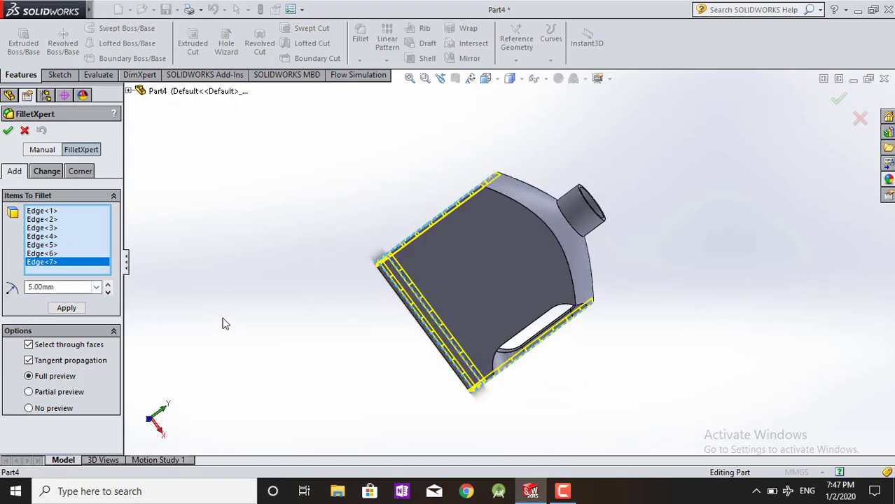
{"action": "middle_click_drag", "start_coordinate": [223, 324], "coordinate": [213, 323]}
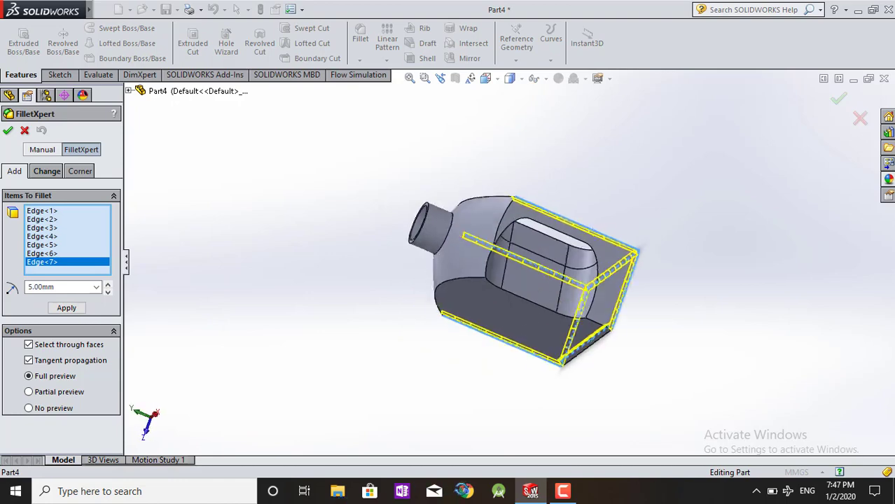
{"action": "mouse_move", "coordinate": [494, 431]}
{"action": "middle_mouse_down"}
{"action": "mouse_move", "coordinate": [541, 304]}
{"action": "mouse_move", "coordinate": [603, 265]}
{"action": "mouse_move", "coordinate": [430, 317]}
{"action": "middle_mouse_up"}
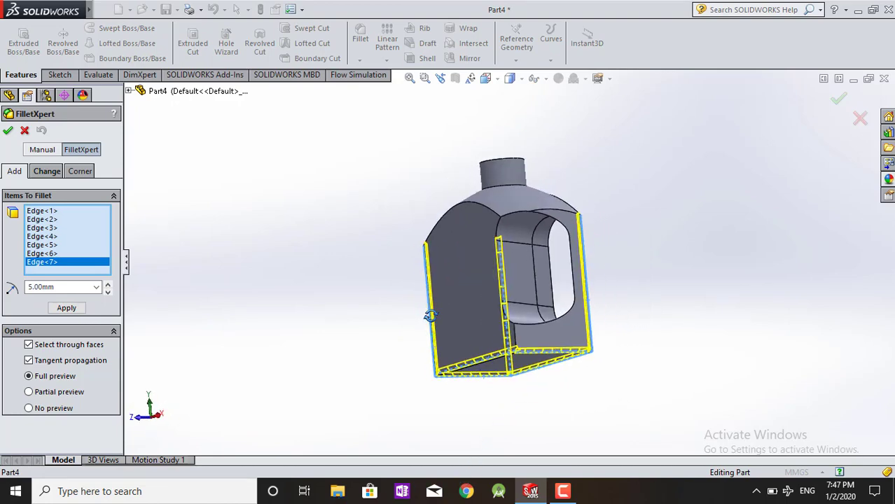
{"action": "left_click", "coordinate": [7, 130]}
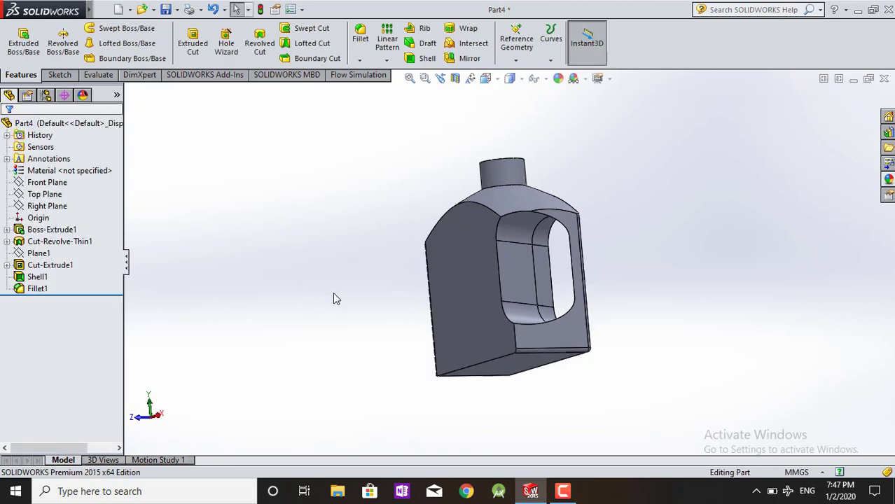
{"action": "mouse_move", "coordinate": [333, 298]}
{"action": "middle_mouse_down"}
{"action": "mouse_move", "coordinate": [346, 290]}
{"action": "mouse_move", "coordinate": [375, 358]}
{"action": "mouse_move", "coordinate": [284, 306]}
{"action": "mouse_move", "coordinate": [266, 320]}
{"action": "middle_mouse_up"}
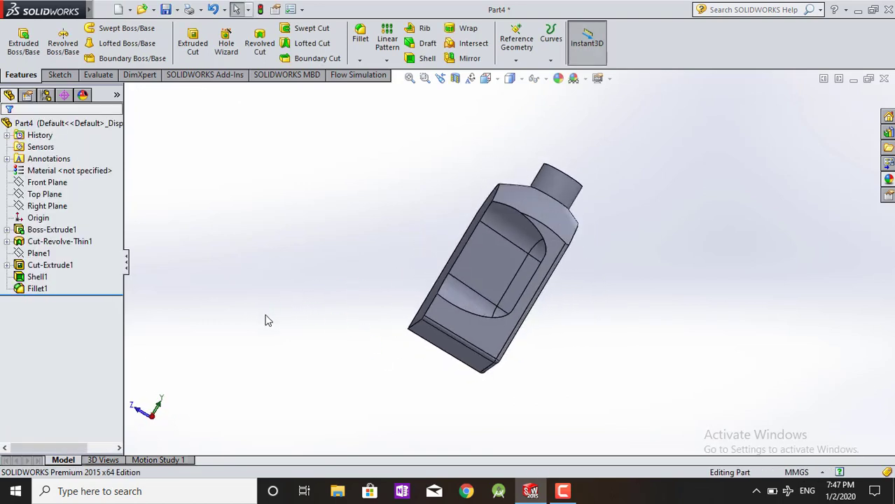
{"action": "left_click", "coordinate": [360, 35]}
{"action": "scroll", "coordinate": [644, 191], "scroll_direction": "down", "scroll_amount": 3}
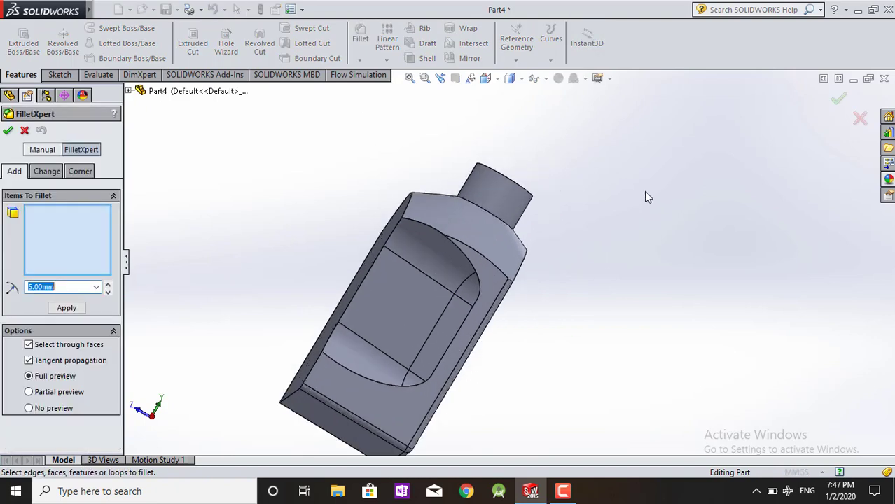
{"action": "scroll", "coordinate": [645, 191], "scroll_direction": "down", "scroll_amount": 2}
{"action": "scroll", "coordinate": [395, 353], "scroll_direction": "up", "scroll_amount": 4}
{"action": "middle_click_drag", "start_coordinate": [391, 375], "coordinate": [381, 399]}
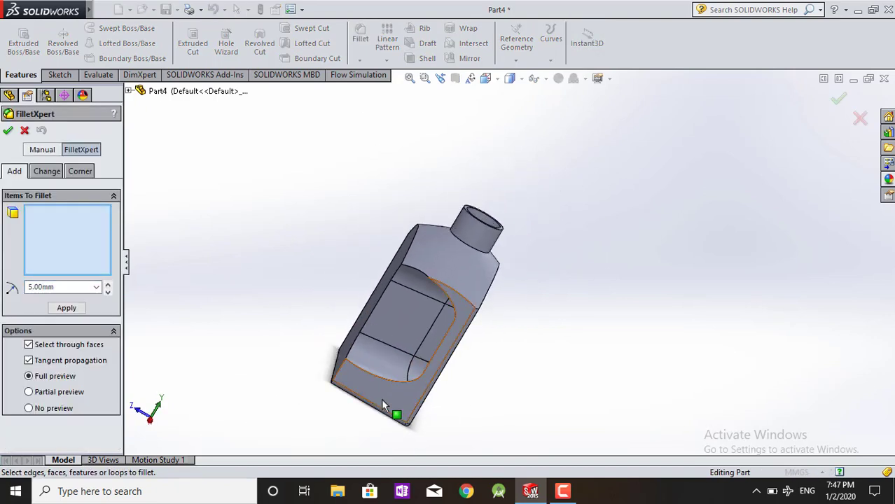
{"action": "left_click", "coordinate": [346, 371]}
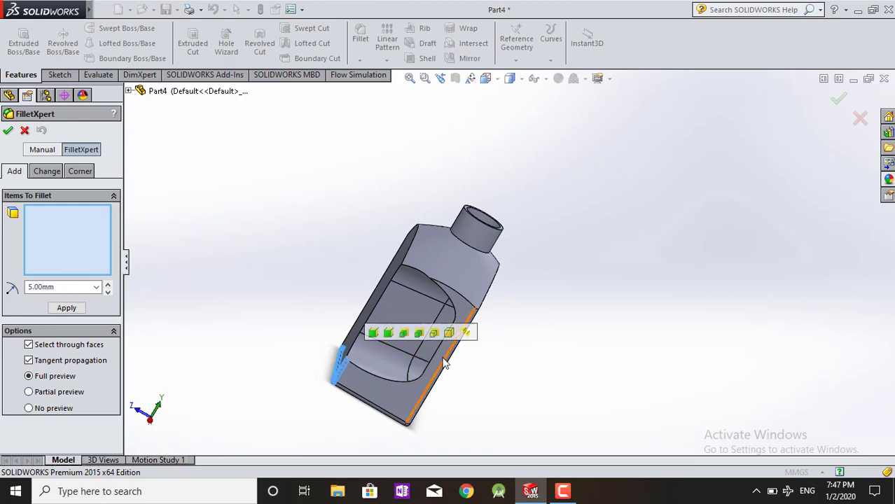
{"action": "middle_click_drag", "start_coordinate": [294, 408], "coordinate": [316, 406]}
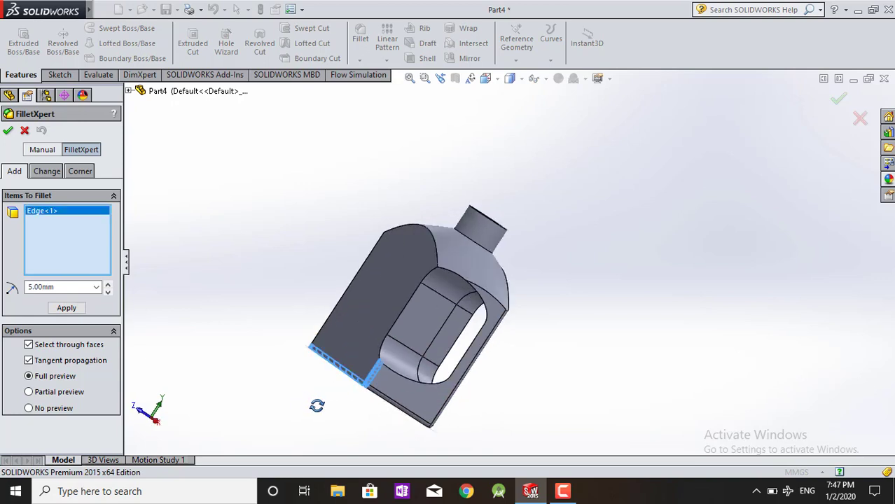
{"action": "left_click", "coordinate": [456, 376]}
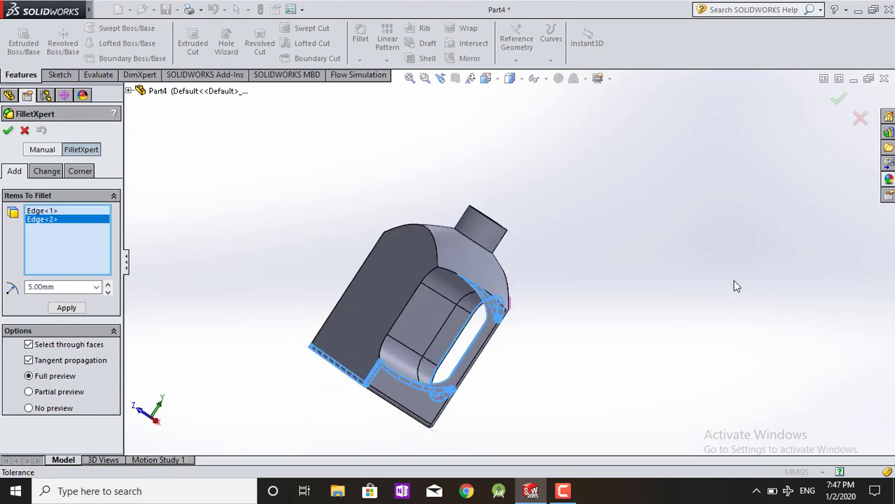
{"action": "left_click", "coordinate": [396, 319]}
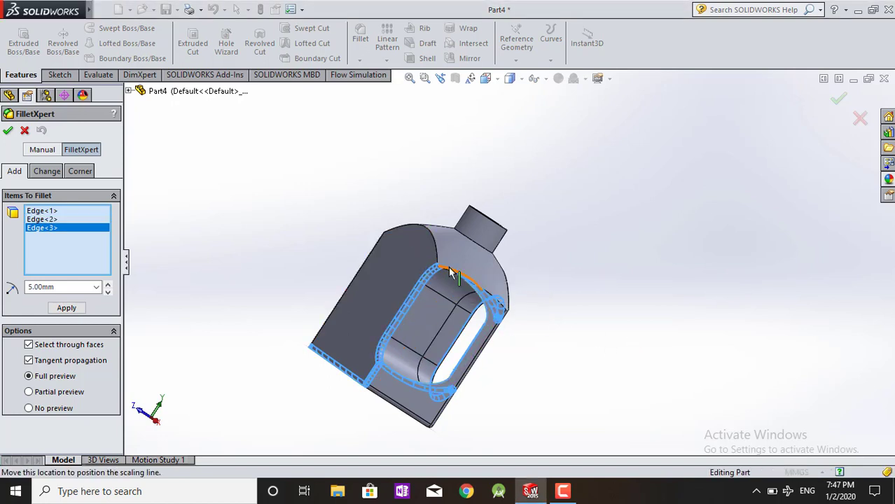
{"action": "left_click", "coordinate": [449, 276]}
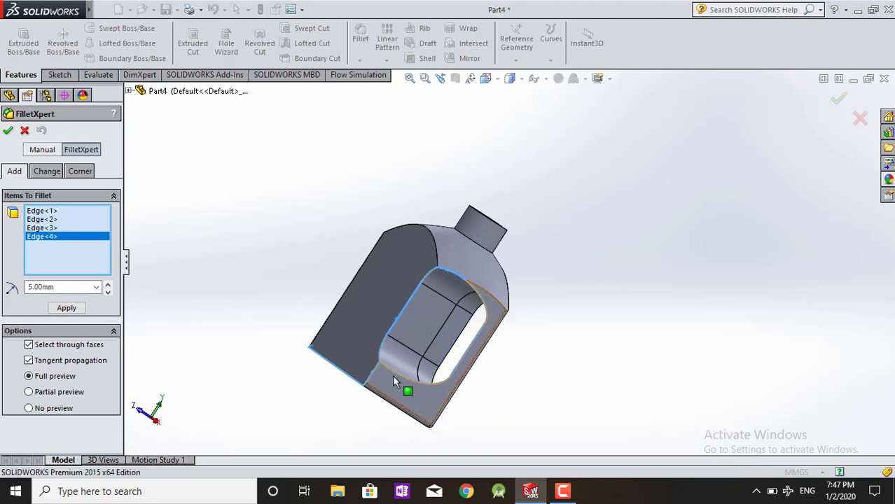
{"action": "left_click", "coordinate": [394, 379]}
{"action": "middle_click_drag", "start_coordinate": [535, 416], "coordinate": [446, 357]}
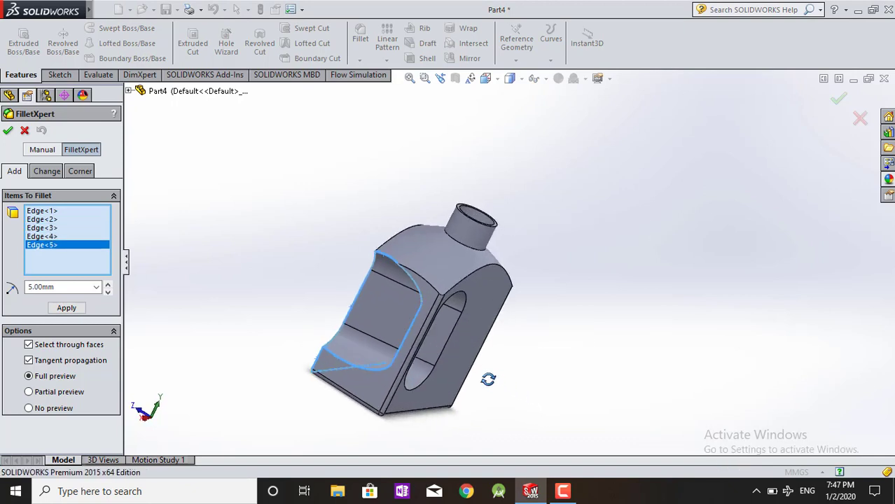
{"action": "left_click", "coordinate": [377, 340]}
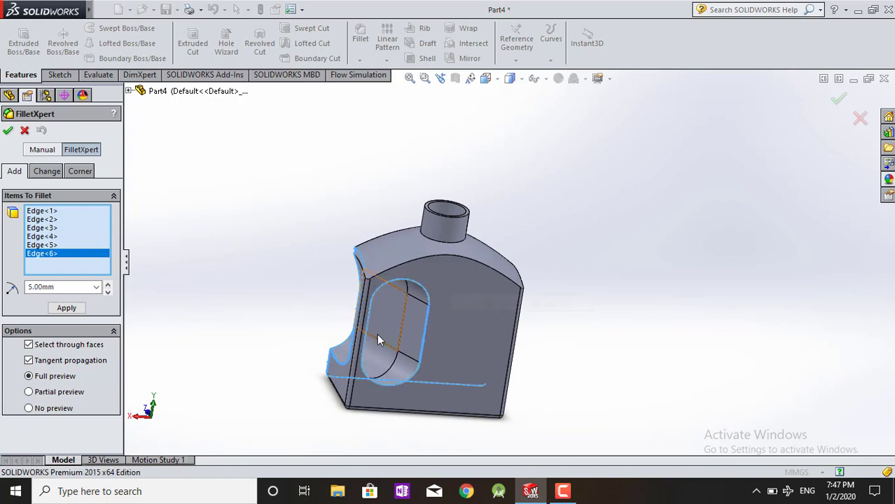
{"action": "left_click", "coordinate": [484, 268]}
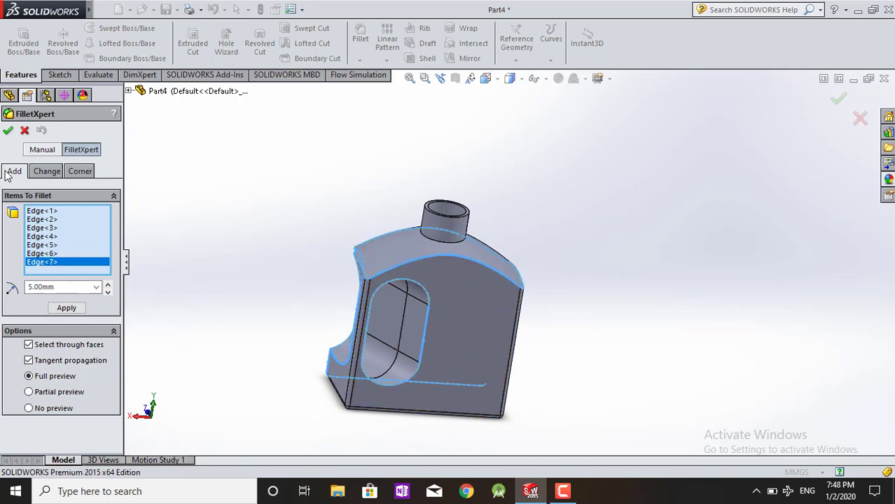
{"action": "left_click", "coordinate": [8, 131]}
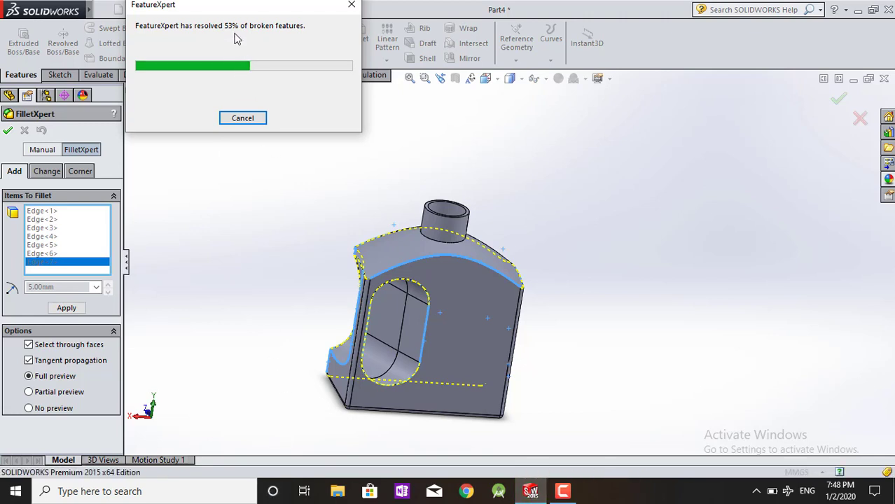
{"action": "left_click", "coordinate": [563, 491]}
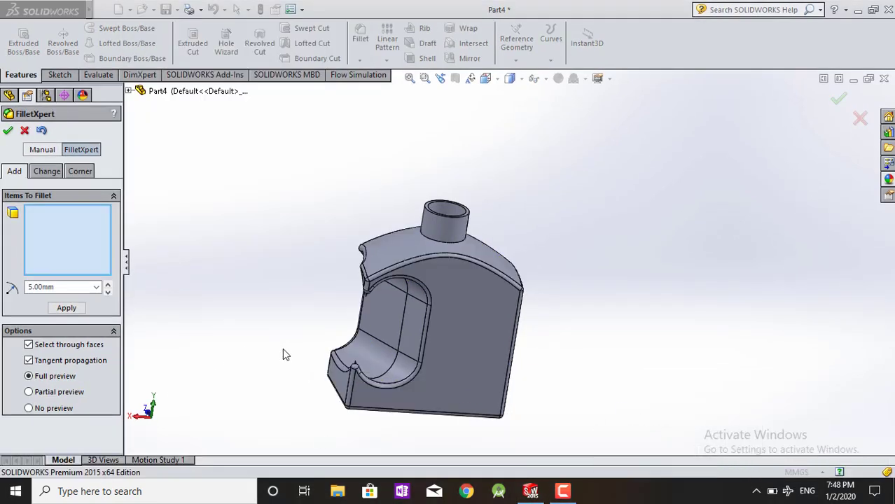
{"action": "middle_click_drag", "start_coordinate": [285, 355], "coordinate": [263, 371]}
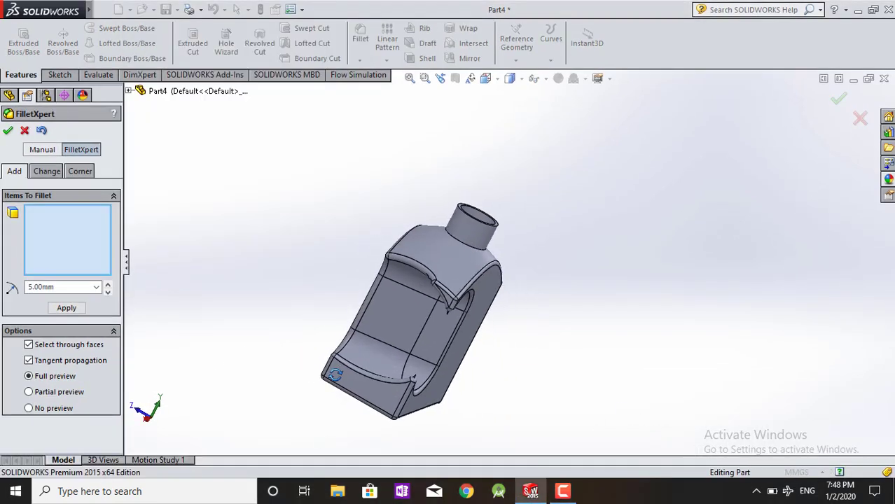
{"action": "left_click", "coordinate": [24, 132]}
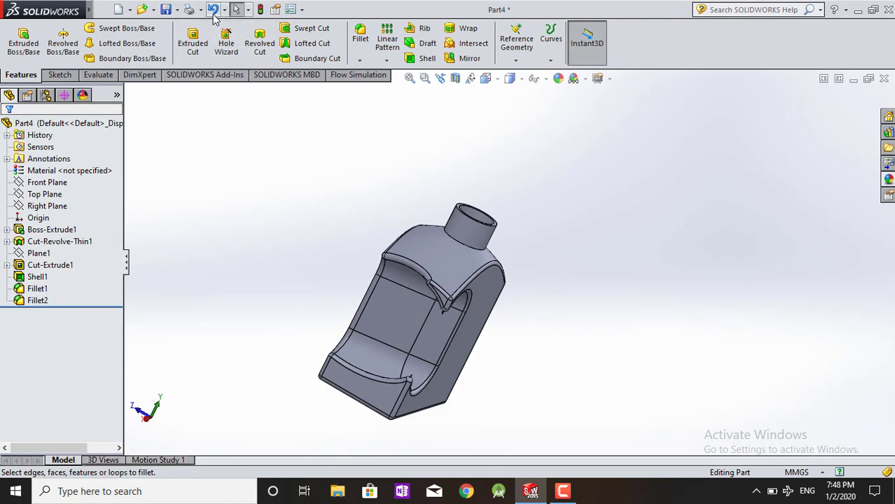
{"action": "left_click", "coordinate": [213, 11]}
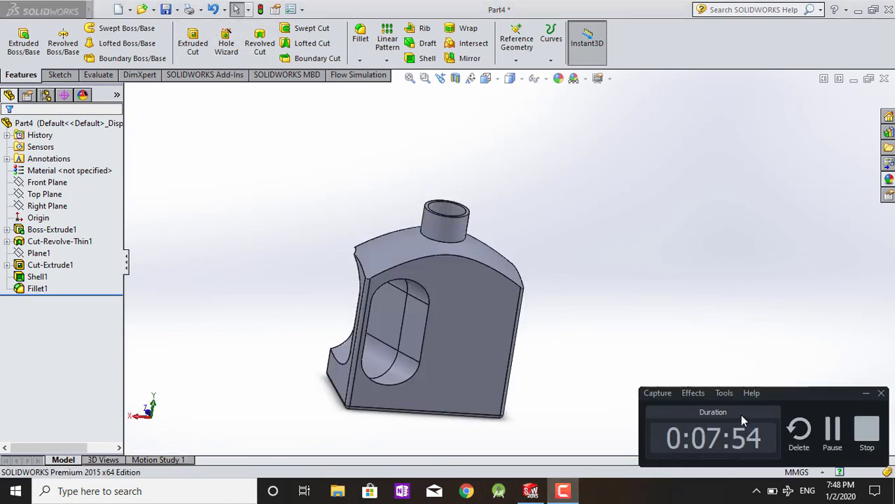
Select Boss-Extrude1 and bring up the Appearances, Scenes, and Decals library
{"action": "left_click", "coordinate": [863, 394]}
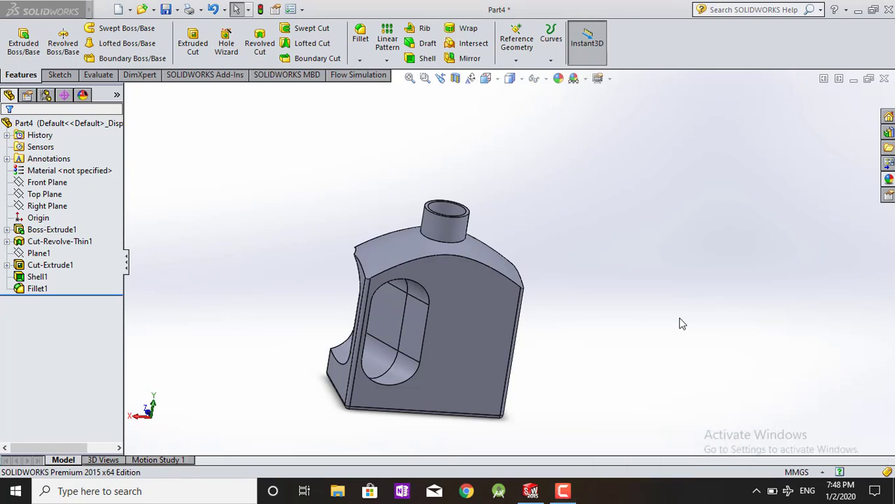
{"action": "mouse_move", "coordinate": [320, 365]}
{"action": "middle_mouse_down"}
{"action": "mouse_move", "coordinate": [398, 420]}
{"action": "mouse_move", "coordinate": [520, 450]}
{"action": "middle_mouse_up"}
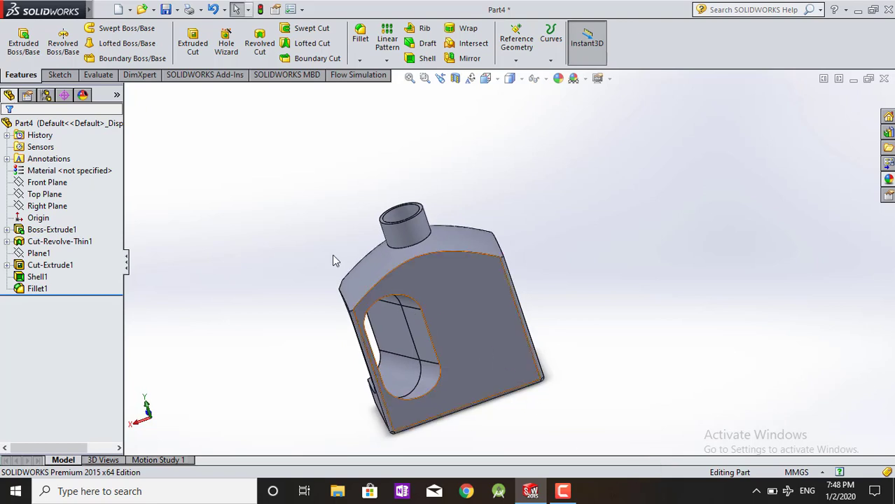
{"action": "middle_click_drag", "start_coordinate": [334, 260], "coordinate": [499, 211]}
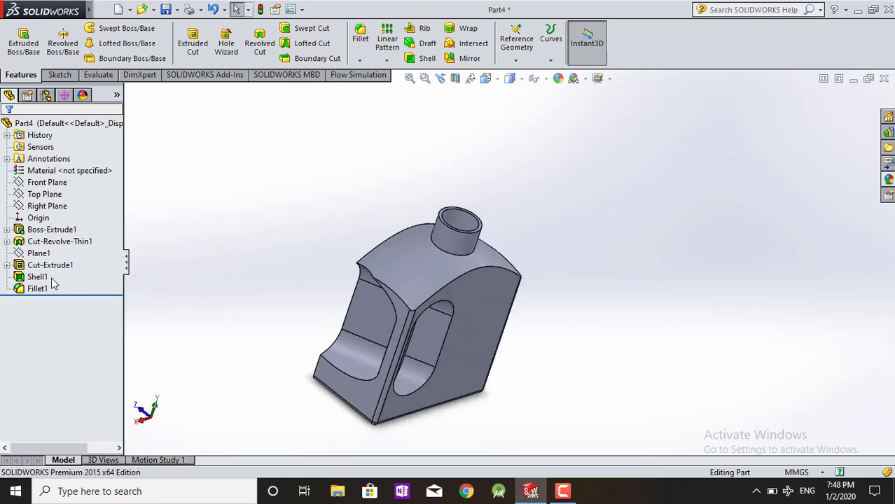
{"action": "left_click", "coordinate": [44, 229]}
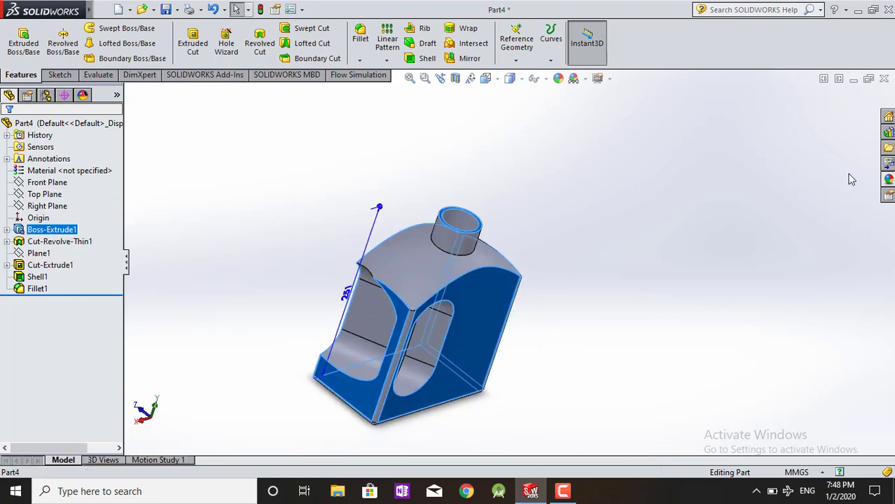
{"action": "left_click", "coordinate": [889, 181]}
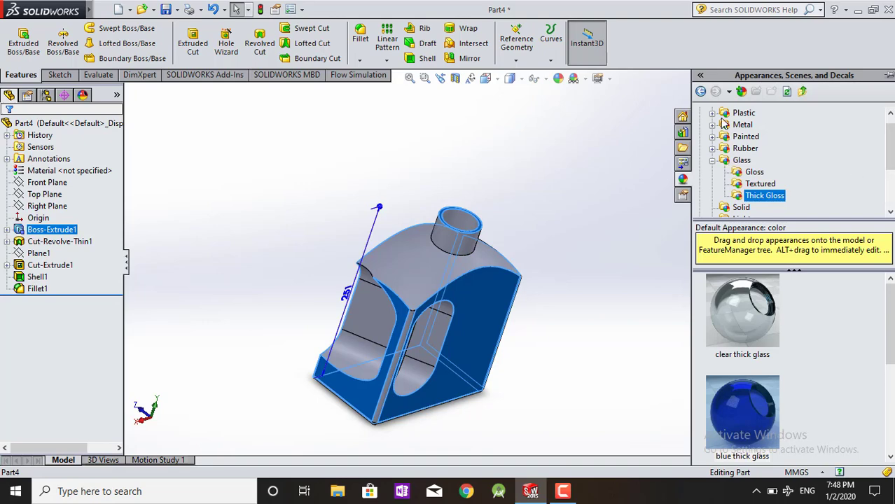
Browse the thick, textured and gloss Glass appearances, then collapse the Glass category
{"action": "left_click", "coordinate": [764, 195]}
{"action": "left_click", "coordinate": [729, 415]}
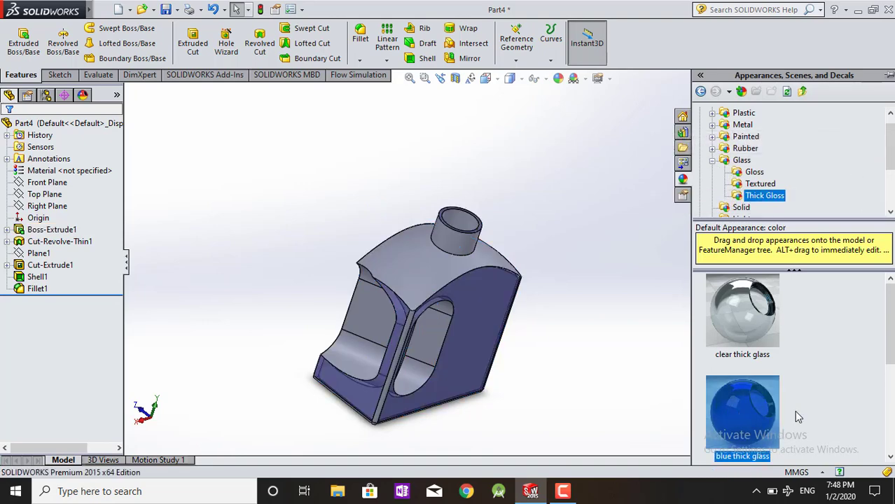
{"action": "scroll", "coordinate": [795, 413], "scroll_direction": "down", "scroll_amount": 2}
{"action": "left_click", "coordinate": [758, 185]}
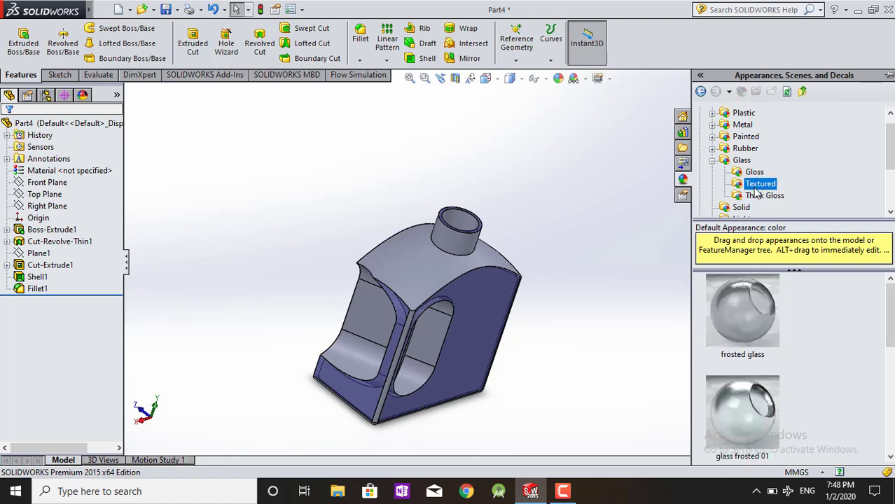
{"action": "left_click", "coordinate": [755, 172]}
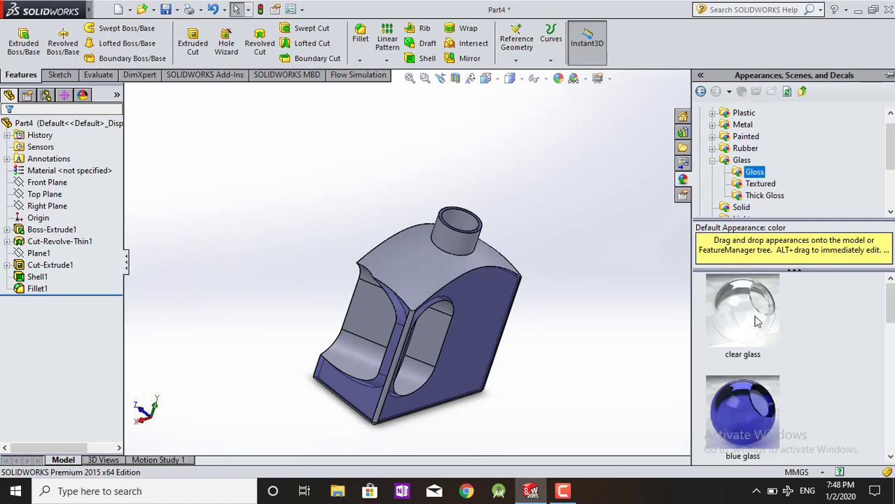
{"action": "scroll", "coordinate": [756, 322], "scroll_direction": "down", "scroll_amount": 3}
{"action": "scroll", "coordinate": [757, 323], "scroll_direction": "down", "scroll_amount": 3}
{"action": "scroll", "coordinate": [757, 323], "scroll_direction": "up", "scroll_amount": 6}
{"action": "left_click", "coordinate": [712, 161]}
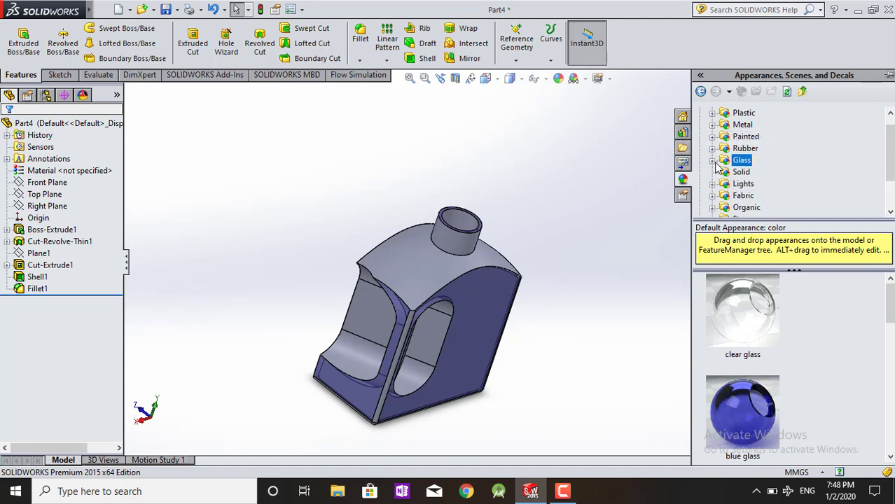
{"action": "scroll", "coordinate": [771, 180], "scroll_direction": "down", "scroll_amount": 1}
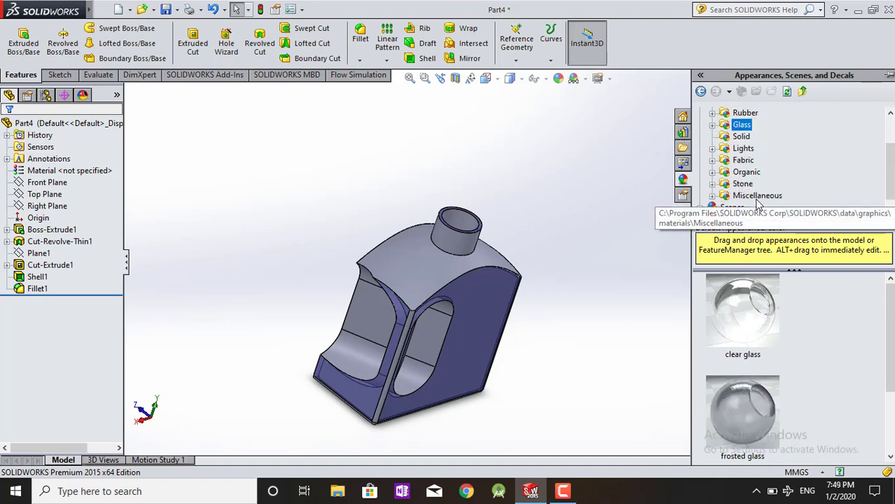
{"action": "scroll", "coordinate": [771, 205], "scroll_direction": "down", "scroll_amount": 1}
{"action": "scroll", "coordinate": [831, 206], "scroll_direction": "up", "scroll_amount": 2}
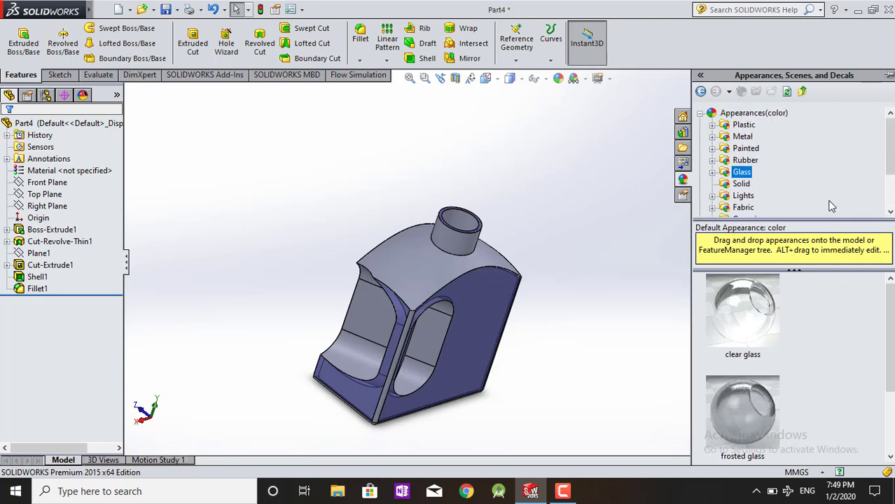
Expand the Plastic appearances and apply blue dimpled plastic to Boss-Extrude1
{"action": "left_click", "coordinate": [712, 126]}
{"action": "scroll", "coordinate": [800, 172], "scroll_direction": "down", "scroll_amount": 1}
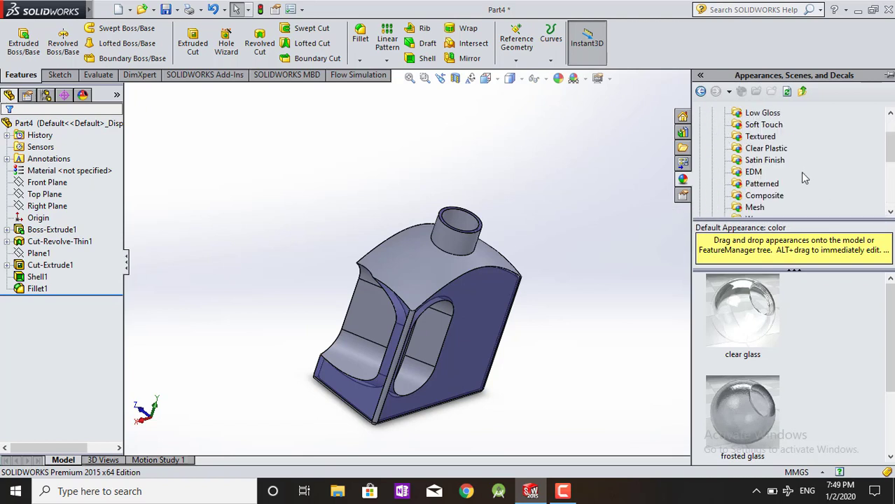
{"action": "scroll", "coordinate": [800, 173], "scroll_direction": "down", "scroll_amount": 1}
{"action": "left_click", "coordinate": [752, 162]}
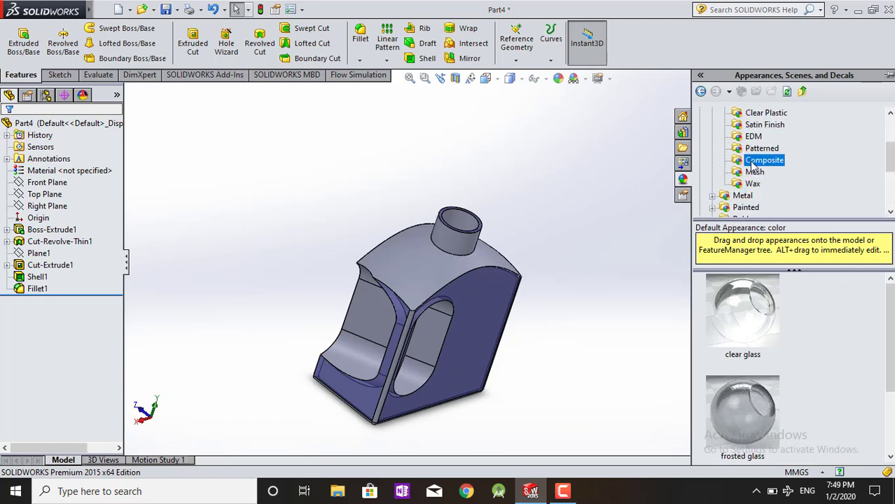
{"action": "left_click", "coordinate": [755, 150]}
{"action": "scroll", "coordinate": [756, 158], "scroll_direction": "up", "scroll_amount": 1}
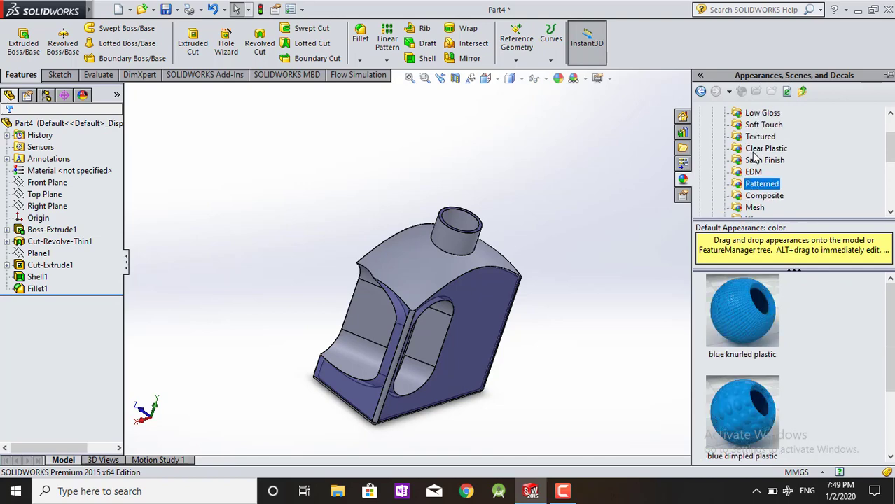
{"action": "scroll", "coordinate": [756, 163], "scroll_direction": "up", "scroll_amount": 1}
{"action": "left_click", "coordinate": [724, 435]}
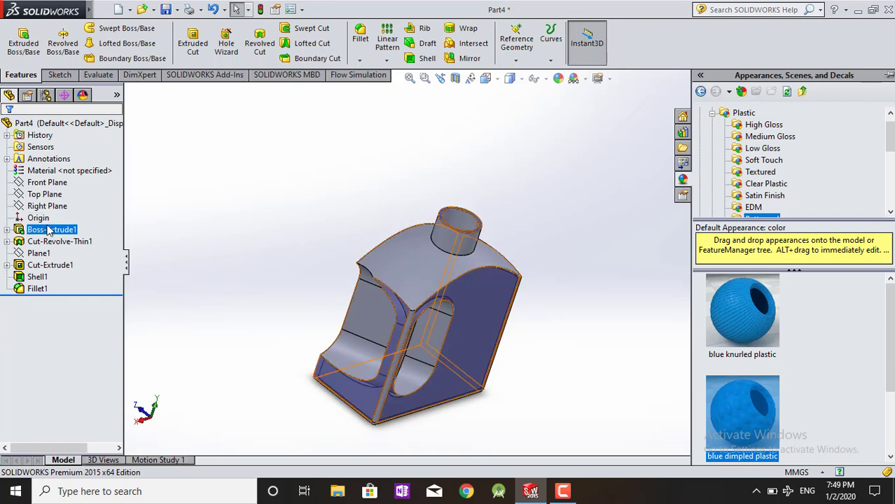
{"action": "left_click_drag", "start_coordinate": [45, 281], "coordinate": [51, 230]}
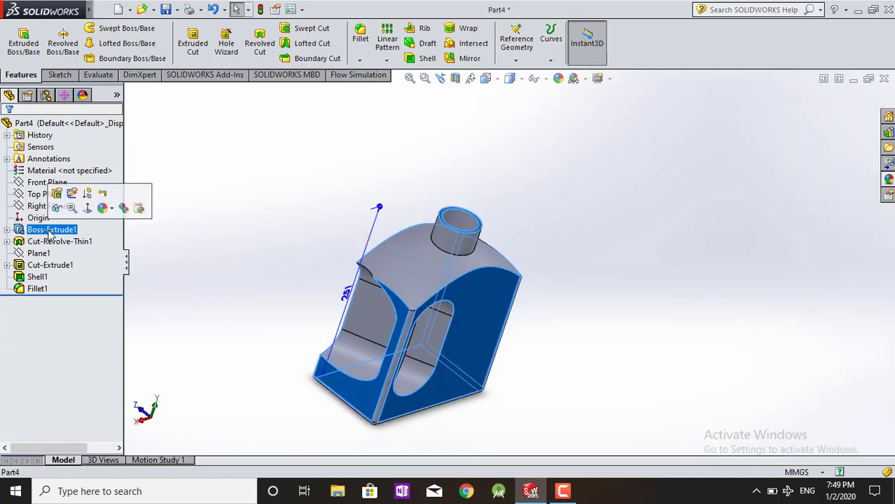
{"action": "left_click", "coordinate": [888, 181]}
{"action": "left_click", "coordinate": [751, 383]}
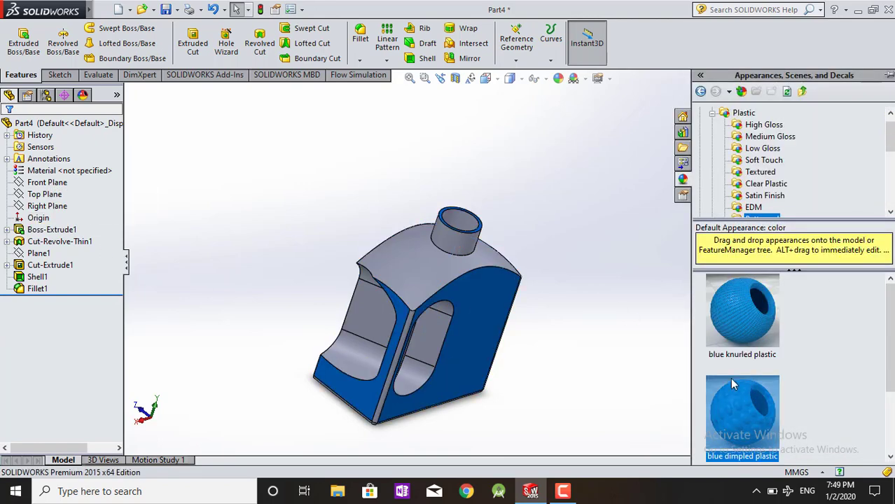
{"action": "left_click_drag", "start_coordinate": [732, 383], "coordinate": [52, 230]}
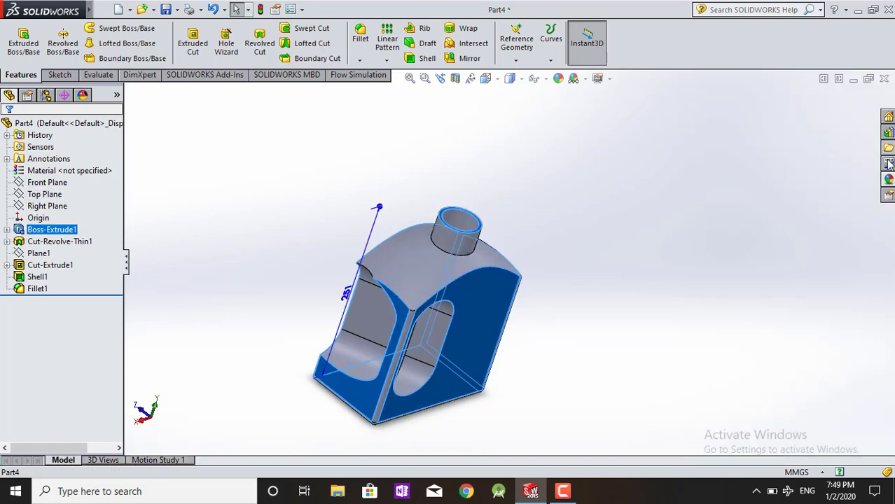
Replace it with blue Medium Gloss plastic and close the appearance library
{"action": "left_click", "coordinate": [888, 179]}
{"action": "left_click", "coordinate": [772, 138]}
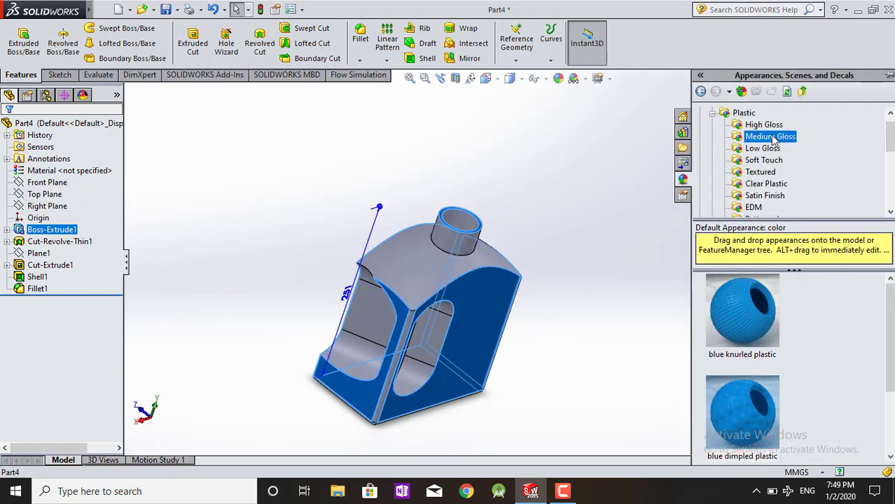
{"action": "scroll", "coordinate": [734, 349], "scroll_direction": "down", "scroll_amount": 2}
{"action": "scroll", "coordinate": [735, 351], "scroll_direction": "down", "scroll_amount": 3}
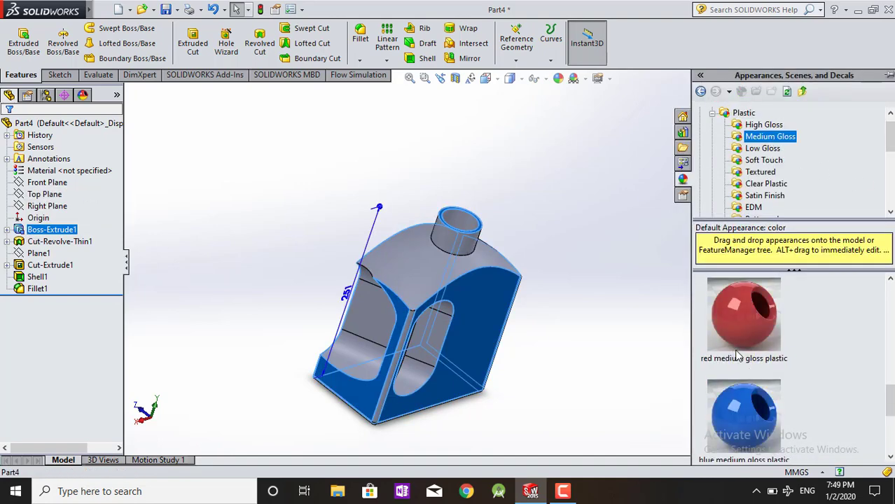
{"action": "scroll", "coordinate": [738, 356], "scroll_direction": "down", "scroll_amount": 2}
{"action": "scroll", "coordinate": [739, 356], "scroll_direction": "up", "scroll_amount": 1}
{"action": "double_click", "coordinate": [753, 297]}
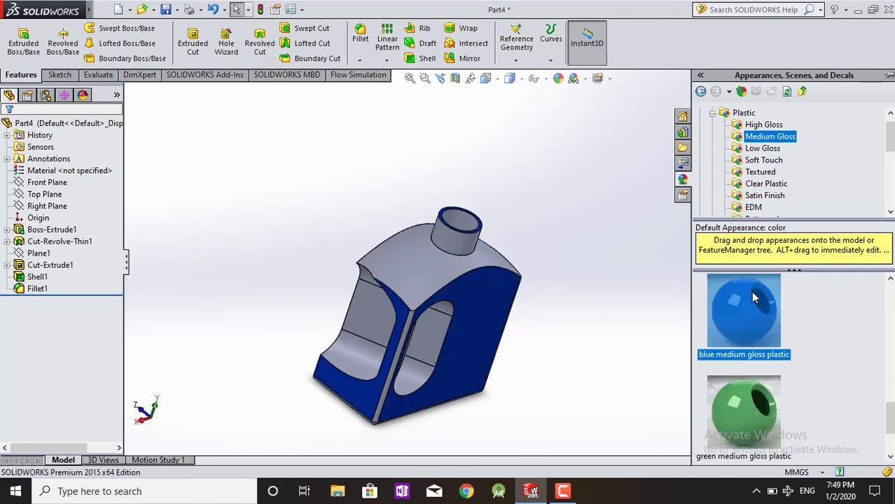
{"action": "left_click", "coordinate": [629, 166]}
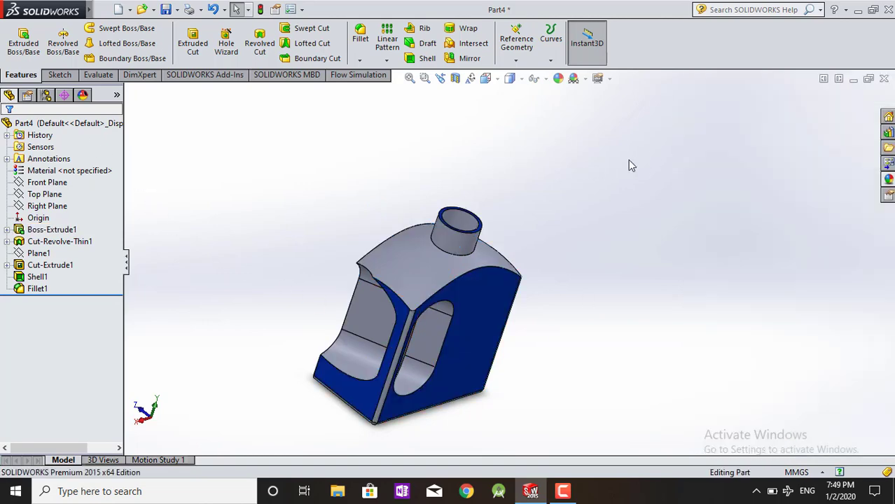
Select the top shoulder face and bring up the appearance target options
{"action": "mouse_move", "coordinate": [639, 338]}
{"action": "middle_mouse_down"}
{"action": "mouse_move", "coordinate": [566, 280]}
{"action": "mouse_move", "coordinate": [551, 309]}
{"action": "mouse_move", "coordinate": [491, 296]}
{"action": "middle_mouse_up"}
{"action": "left_click", "coordinate": [478, 288]}
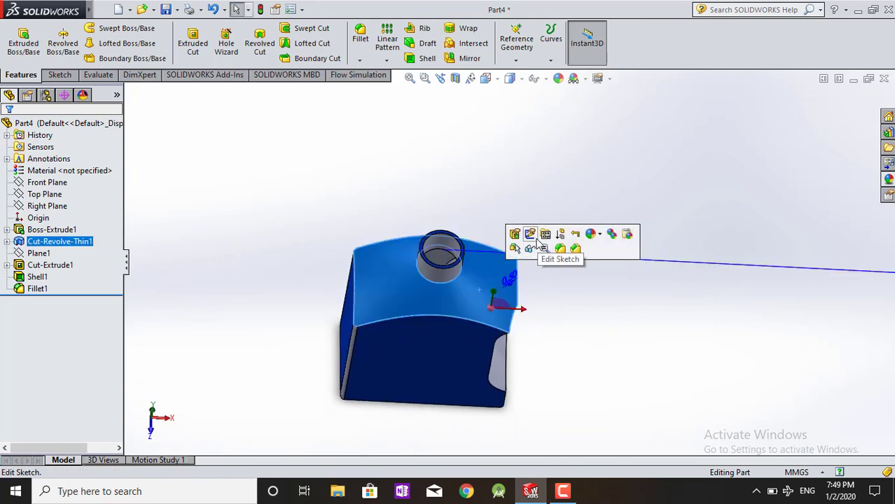
{"action": "left_click", "coordinate": [592, 233]}
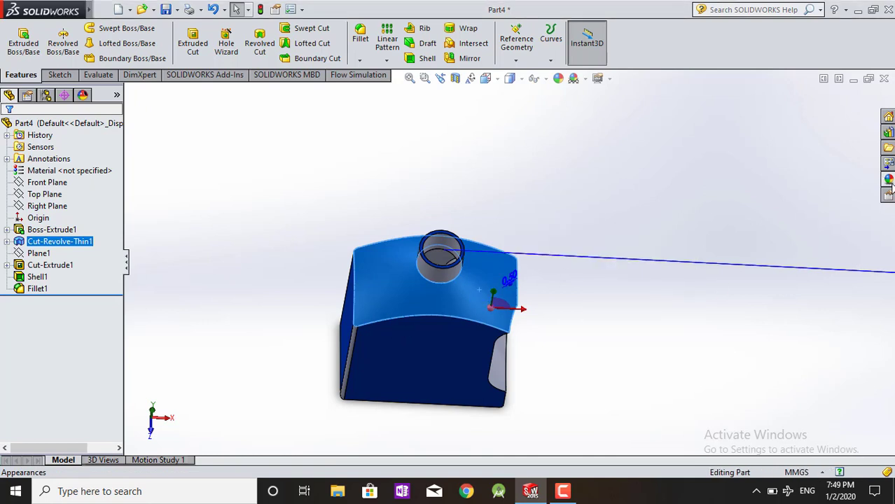
{"action": "scroll", "coordinate": [659, 206], "scroll_direction": "up", "scroll_amount": 3}
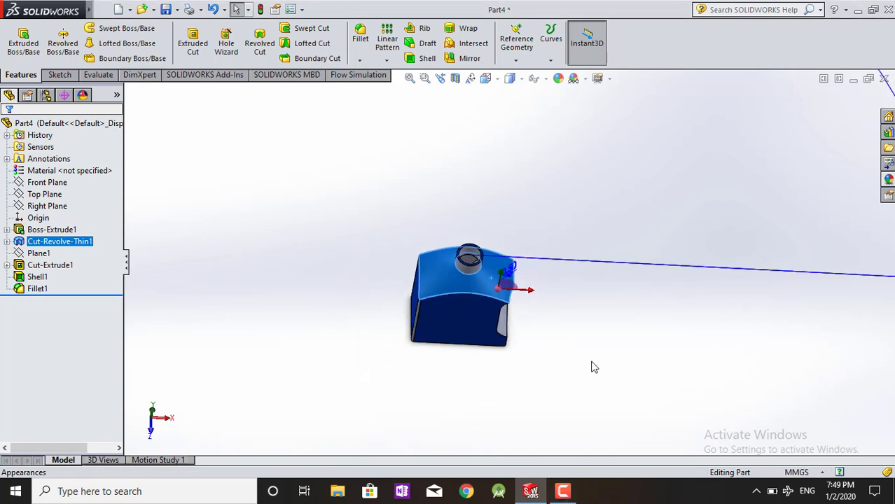
{"action": "scroll", "coordinate": [771, 336], "scroll_direction": "up", "scroll_amount": 3}
Clear the face selection so the colour appearance targets the whole part Part4.SLDPRT
{"action": "left_click", "coordinate": [394, 299]}
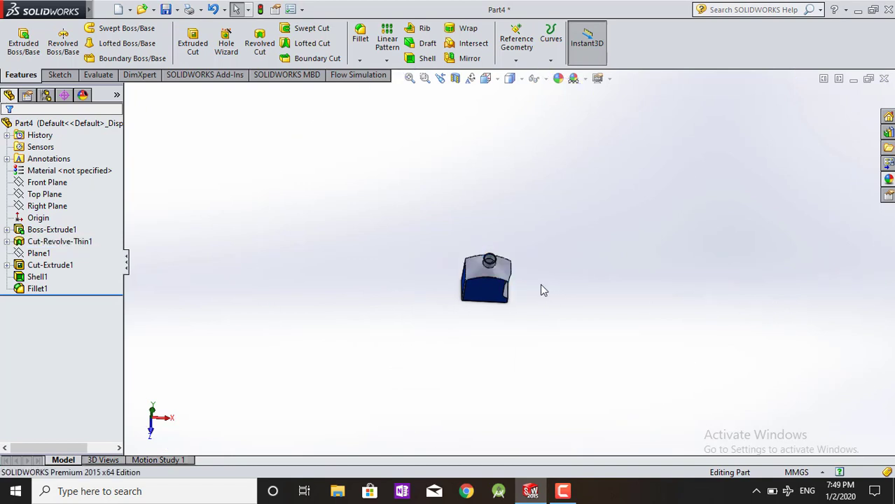
{"action": "scroll", "coordinate": [658, 265], "scroll_direction": "down", "scroll_amount": 2}
{"action": "scroll", "coordinate": [310, 324], "scroll_direction": "down", "scroll_amount": 2}
{"action": "scroll", "coordinate": [272, 271], "scroll_direction": "up", "scroll_amount": 1}
{"action": "scroll", "coordinate": [272, 271], "scroll_direction": "down", "scroll_amount": 3}
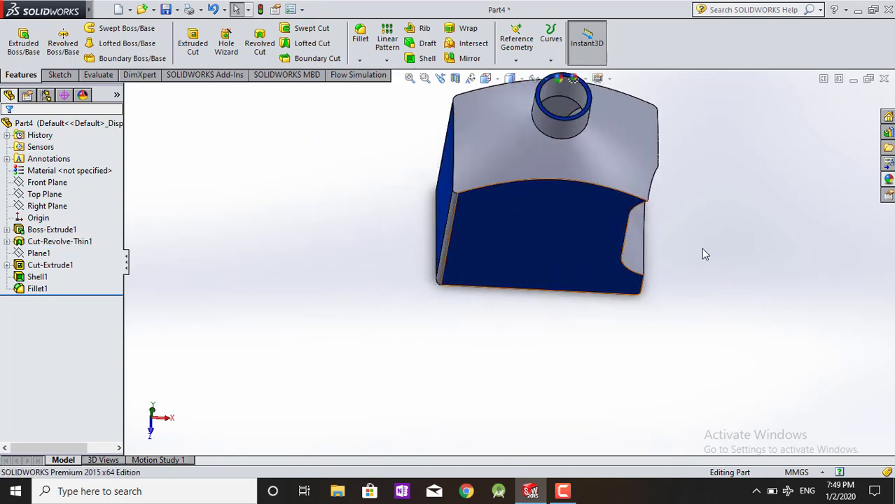
{"action": "scroll", "coordinate": [701, 248], "scroll_direction": "up", "scroll_amount": 3}
{"action": "scroll", "coordinate": [569, 129], "scroll_direction": "down", "scroll_amount": 3}
{"action": "scroll", "coordinate": [459, 386], "scroll_direction": "up", "scroll_amount": 2}
{"action": "mouse_move", "coordinate": [457, 384]}
{"action": "middle_mouse_down"}
{"action": "mouse_move", "coordinate": [298, 297]}
{"action": "mouse_move", "coordinate": [431, 215]}
{"action": "middle_mouse_up"}
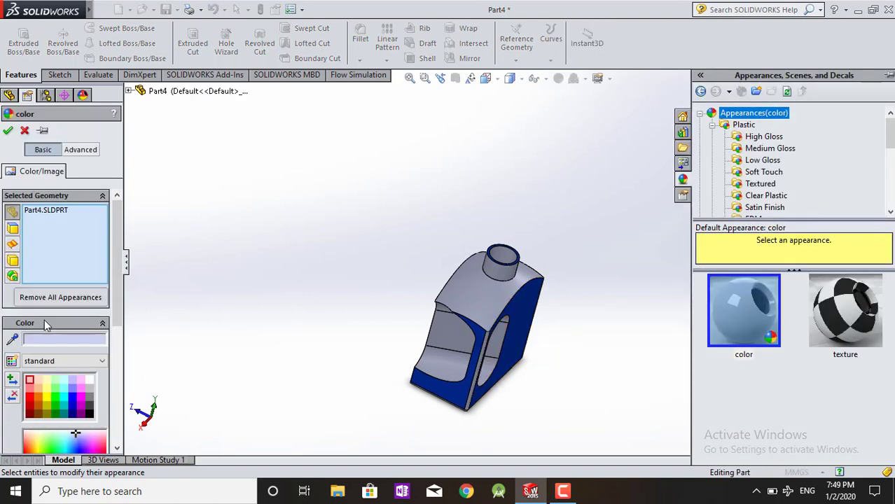
Replace the whole-part colour target with the top shoulder face and the opening's inner faces, and colour them orange
{"action": "right_click", "coordinate": [31, 215]}
{"action": "left_click", "coordinate": [87, 221]}
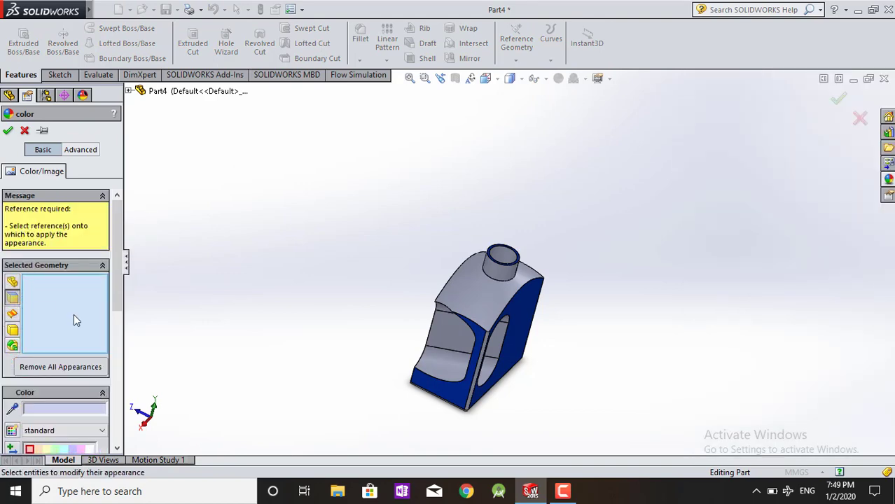
{"action": "left_click", "coordinate": [484, 303]}
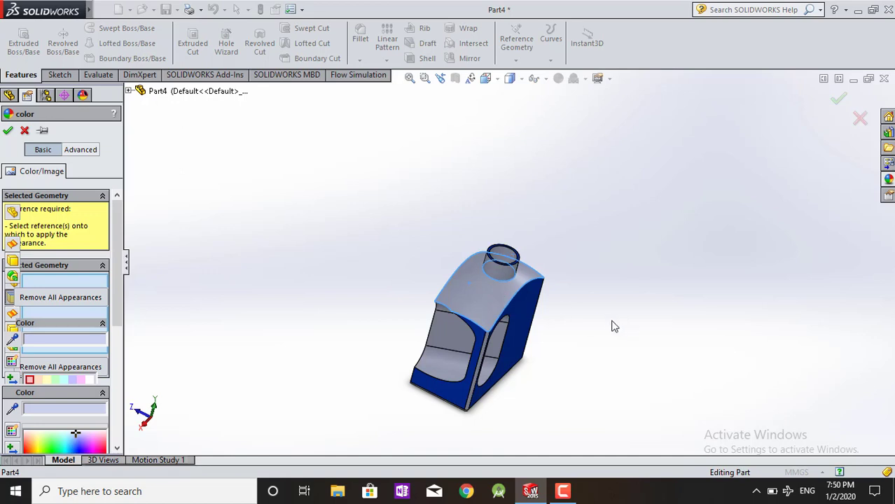
{"action": "left_click", "coordinate": [451, 348]}
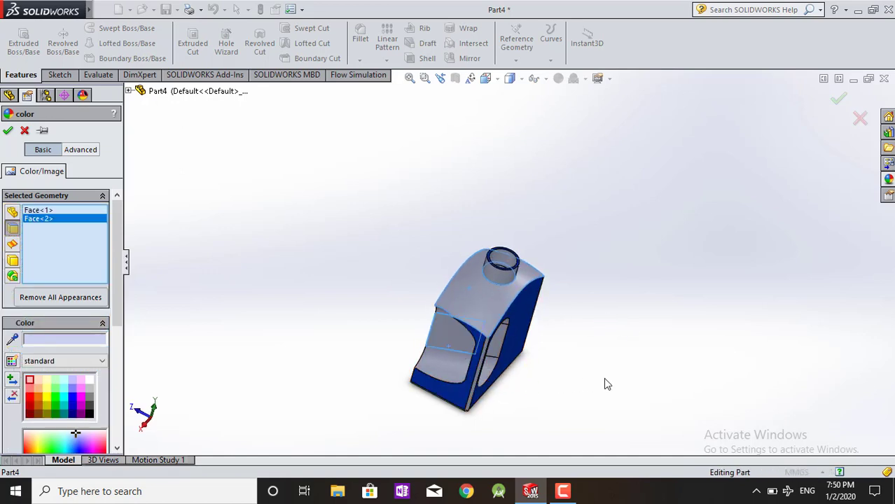
{"action": "mouse_move", "coordinate": [605, 384]}
{"action": "middle_mouse_down"}
{"action": "mouse_move", "coordinate": [625, 351]}
{"action": "mouse_move", "coordinate": [607, 323]}
{"action": "middle_mouse_up"}
{"action": "left_click", "coordinate": [501, 302]}
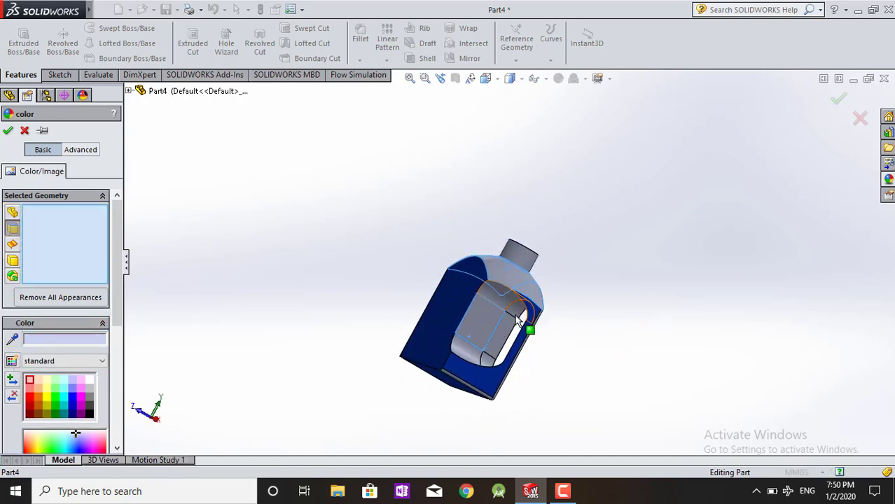
{"action": "left_click", "coordinate": [509, 308]}
{"action": "left_click", "coordinate": [467, 360]}
{"action": "left_click", "coordinate": [485, 361]}
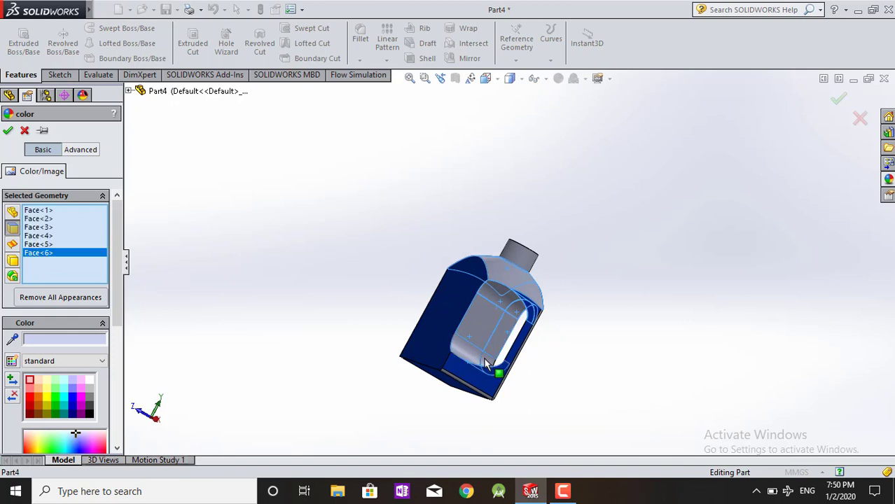
{"action": "left_click", "coordinate": [488, 363]}
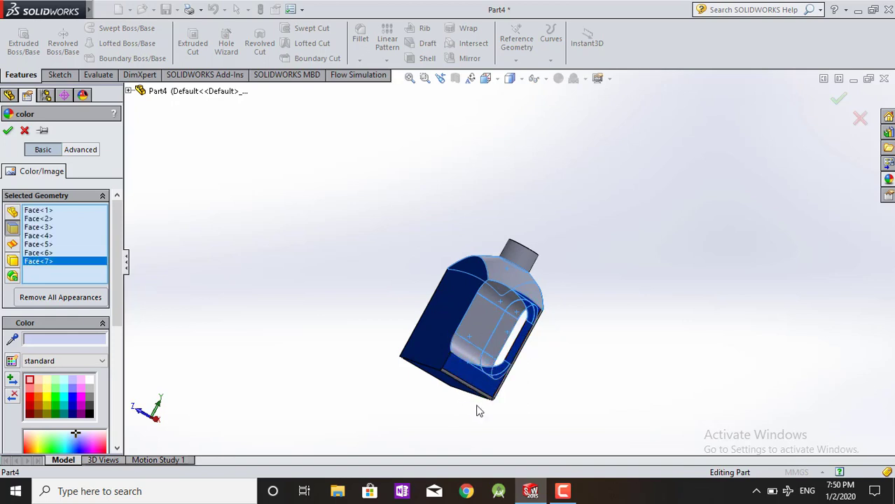
{"action": "left_click", "coordinate": [73, 399]}
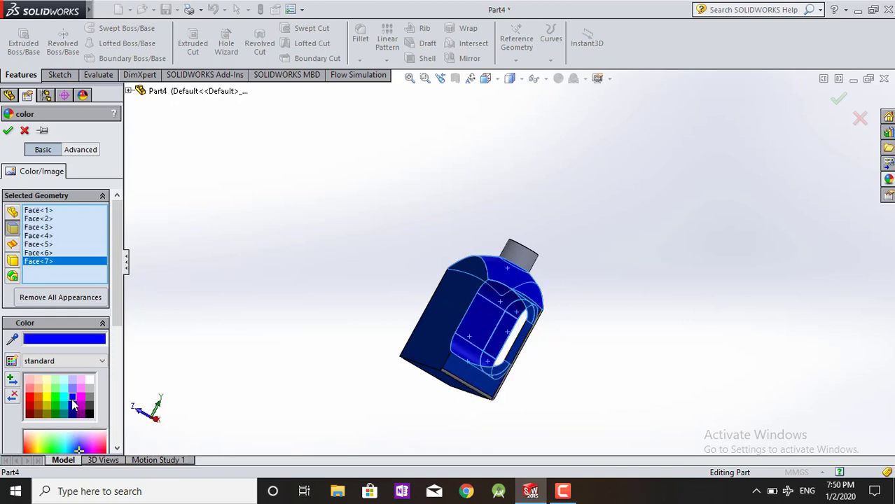
{"action": "left_click", "coordinate": [37, 397]}
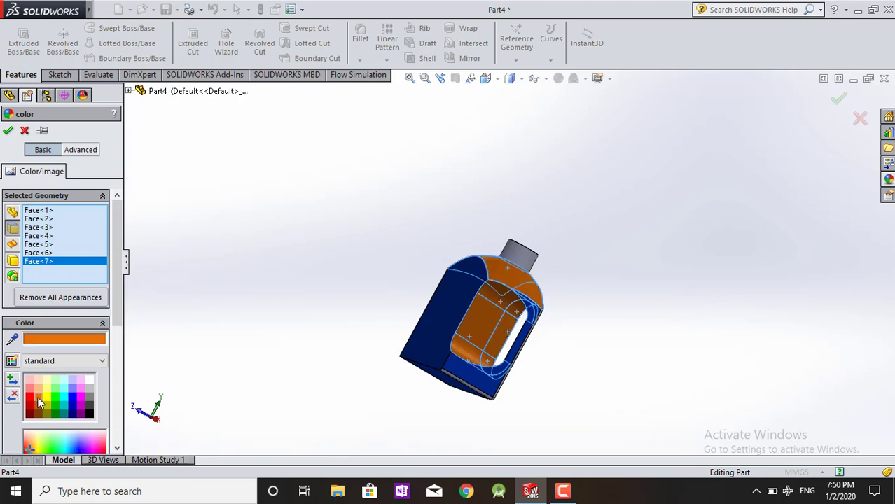
Add the bottom and thin edge faces and another shoulder face, then apply the orange colour
{"action": "mouse_move", "coordinate": [642, 332]}
{"action": "middle_mouse_down"}
{"action": "mouse_move", "coordinate": [526, 343]}
{"action": "mouse_move", "coordinate": [475, 437]}
{"action": "mouse_move", "coordinate": [489, 381]}
{"action": "mouse_move", "coordinate": [475, 370]}
{"action": "middle_mouse_up"}
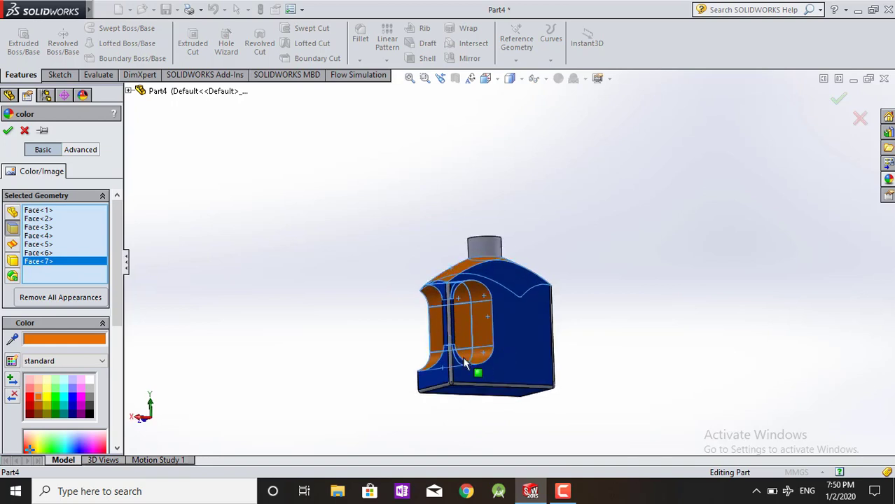
{"action": "left_click", "coordinate": [452, 375]}
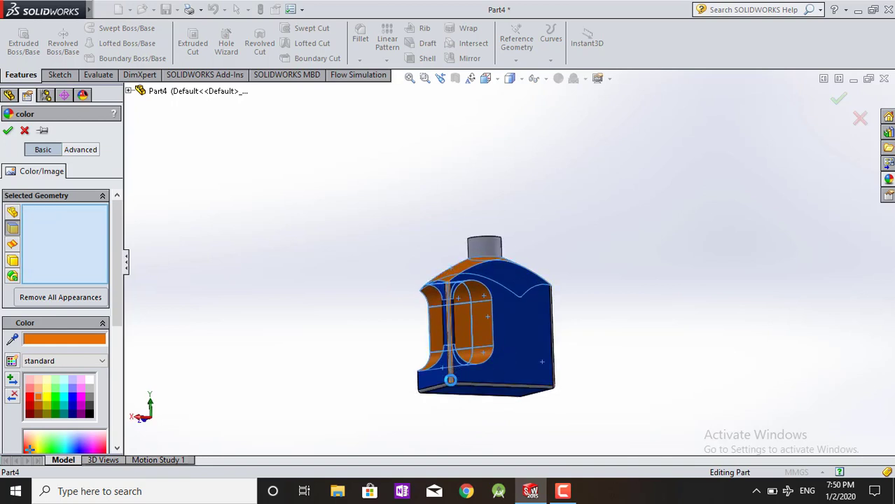
{"action": "left_click", "coordinate": [462, 385]}
{"action": "left_click", "coordinate": [441, 393]}
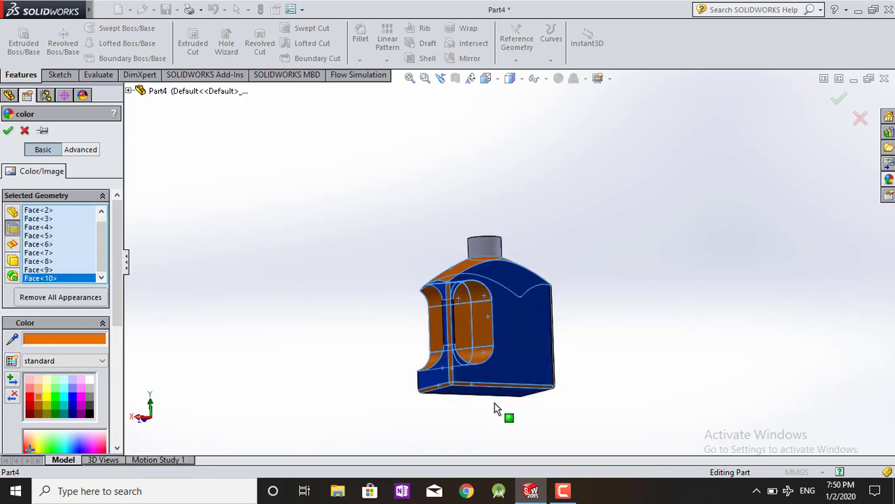
{"action": "mouse_move", "coordinate": [495, 405]}
{"action": "middle_mouse_down"}
{"action": "mouse_move", "coordinate": [560, 375]}
{"action": "mouse_move", "coordinate": [644, 372]}
{"action": "mouse_move", "coordinate": [708, 269]}
{"action": "mouse_move", "coordinate": [565, 314]}
{"action": "middle_mouse_up"}
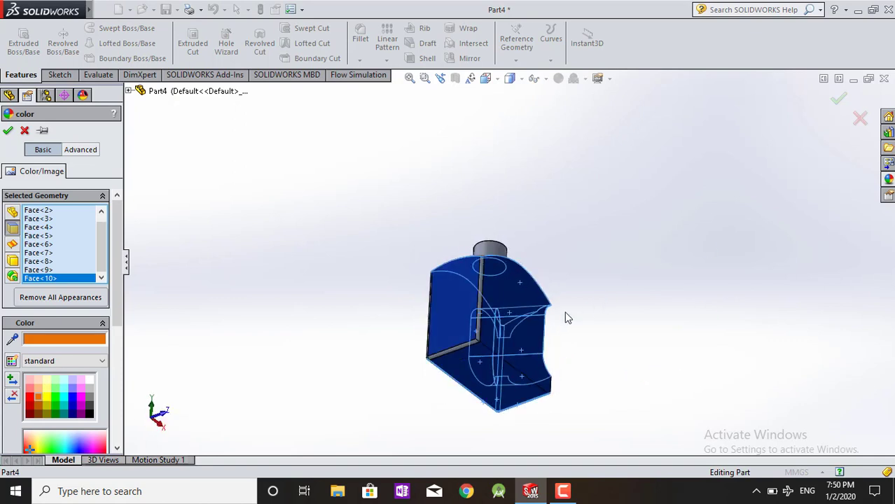
{"action": "left_click", "coordinate": [479, 339]}
{"action": "left_click", "coordinate": [460, 352]}
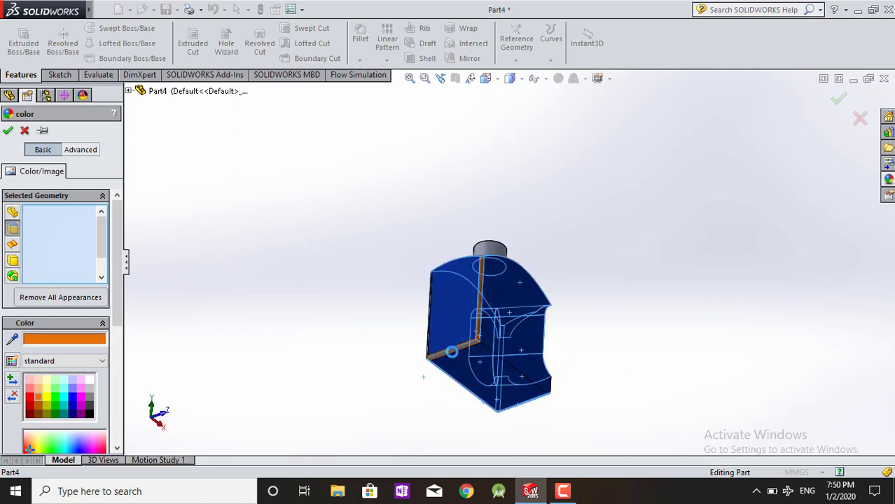
{"action": "mouse_move", "coordinate": [460, 352]}
{"action": "middle_mouse_down"}
{"action": "mouse_move", "coordinate": [555, 376]}
{"action": "mouse_move", "coordinate": [552, 361]}
{"action": "middle_mouse_up"}
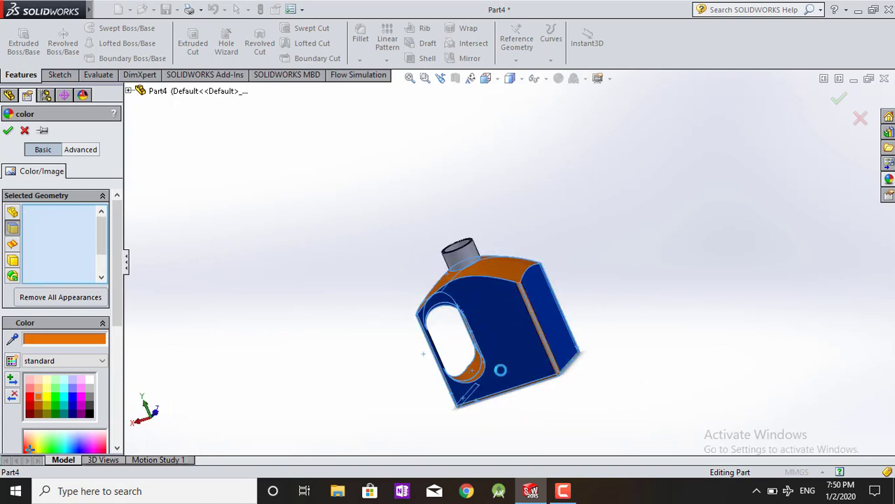
{"action": "left_click", "coordinate": [552, 360]}
{"action": "mouse_move", "coordinate": [428, 410]}
{"action": "middle_mouse_down"}
{"action": "mouse_move", "coordinate": [525, 372]}
{"action": "mouse_move", "coordinate": [590, 369]}
{"action": "mouse_move", "coordinate": [614, 382]}
{"action": "mouse_move", "coordinate": [475, 456]}
{"action": "mouse_move", "coordinate": [407, 344]}
{"action": "mouse_move", "coordinate": [350, 329]}
{"action": "middle_mouse_up"}
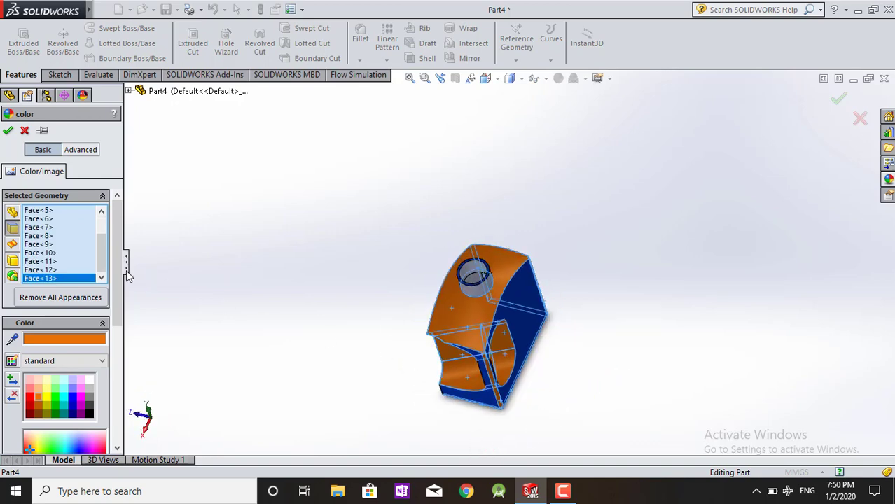
{"action": "left_click", "coordinate": [8, 131]}
Clear the part from the appearance targets and colour the bottle neck's interior yellow
{"action": "left_click", "coordinate": [559, 78]}
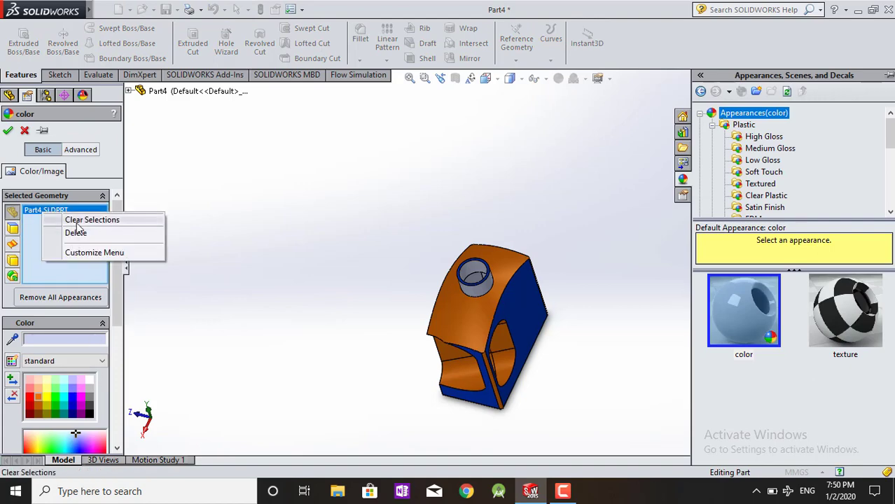
{"action": "left_click", "coordinate": [79, 220]}
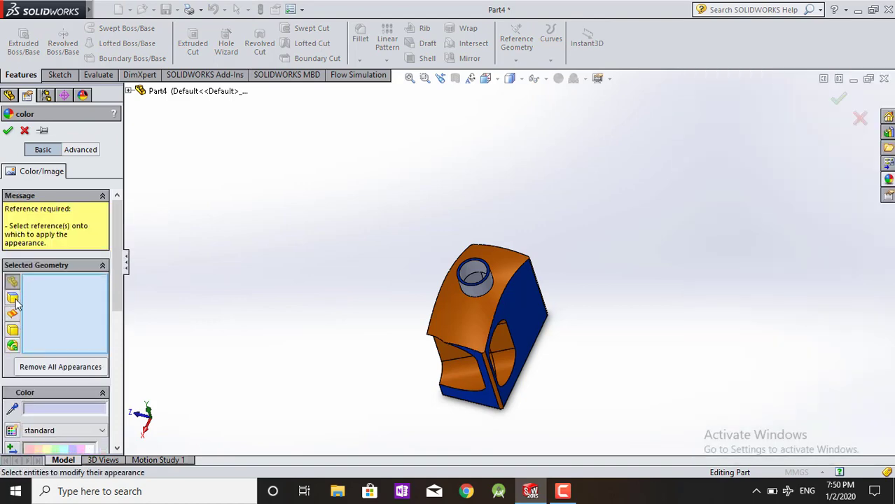
{"action": "mouse_move", "coordinate": [322, 309]}
{"action": "middle_mouse_down"}
{"action": "mouse_move", "coordinate": [330, 335]}
{"action": "mouse_move", "coordinate": [261, 379]}
{"action": "middle_mouse_up"}
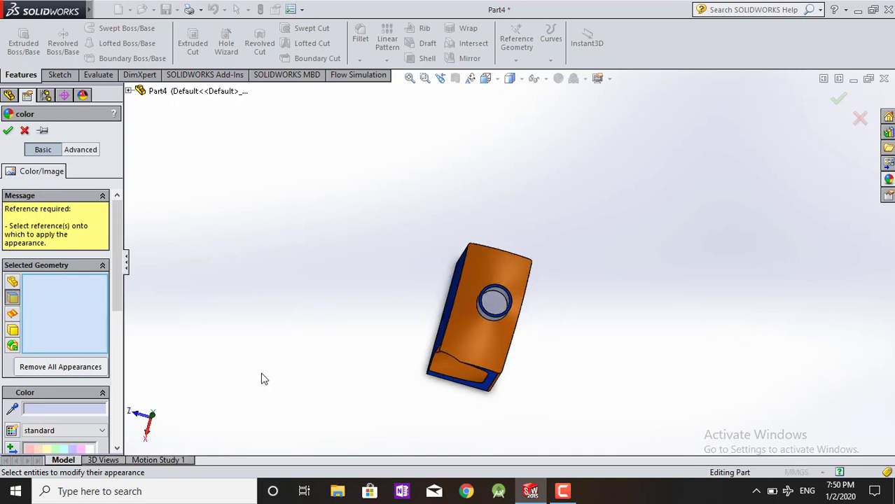
{"action": "scroll", "coordinate": [18, 323], "scroll_direction": "down", "scroll_amount": 3}
{"action": "scroll", "coordinate": [56, 383], "scroll_direction": "down", "scroll_amount": 3}
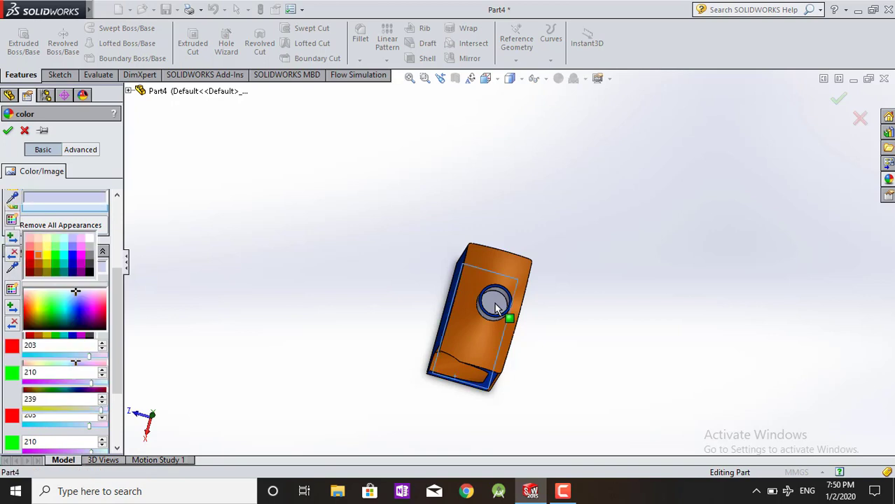
{"action": "left_click", "coordinate": [43, 303]}
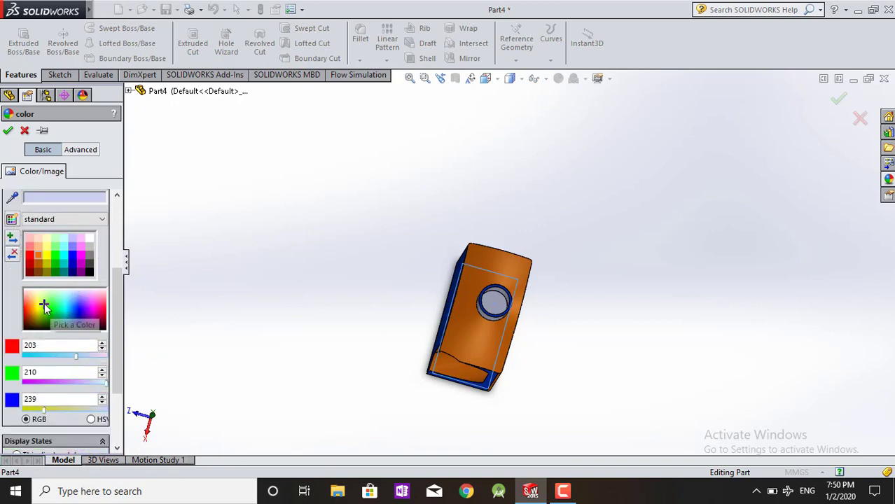
{"action": "mouse_move", "coordinate": [295, 327]}
{"action": "middle_mouse_down"}
{"action": "mouse_move", "coordinate": [340, 295]}
{"action": "mouse_move", "coordinate": [458, 278]}
{"action": "middle_mouse_up"}
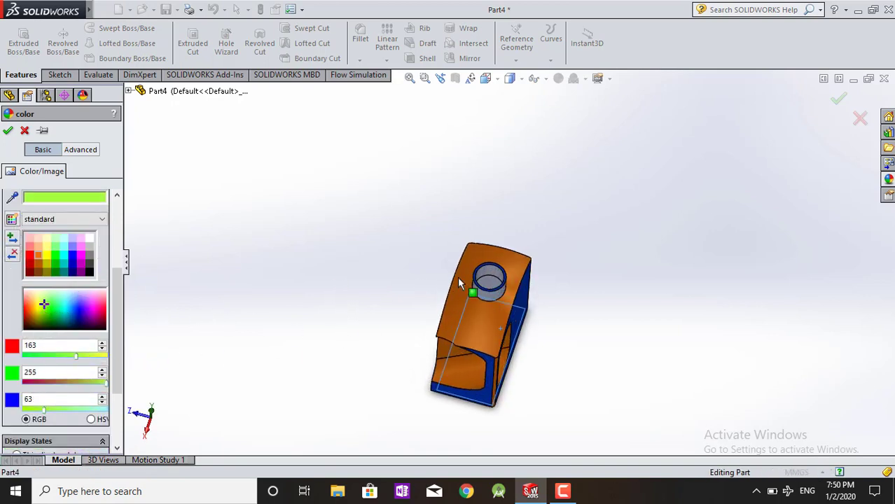
{"action": "left_click", "coordinate": [46, 263]}
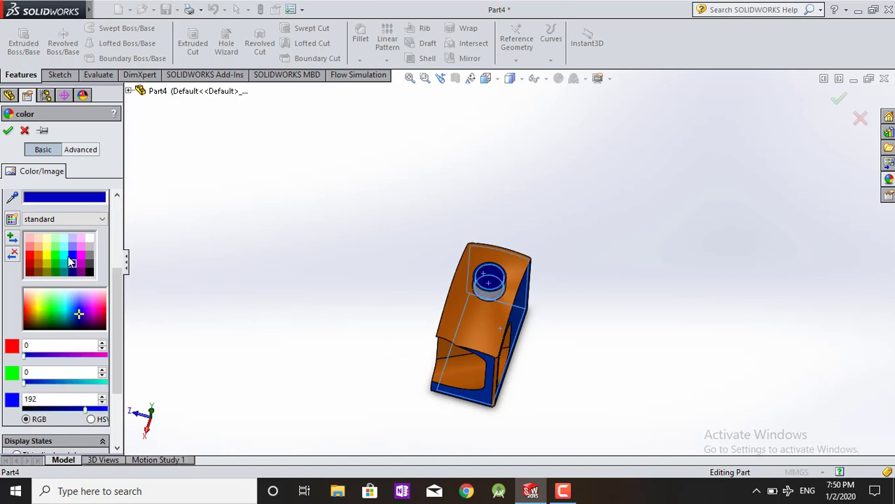
{"action": "left_click", "coordinate": [89, 240]}
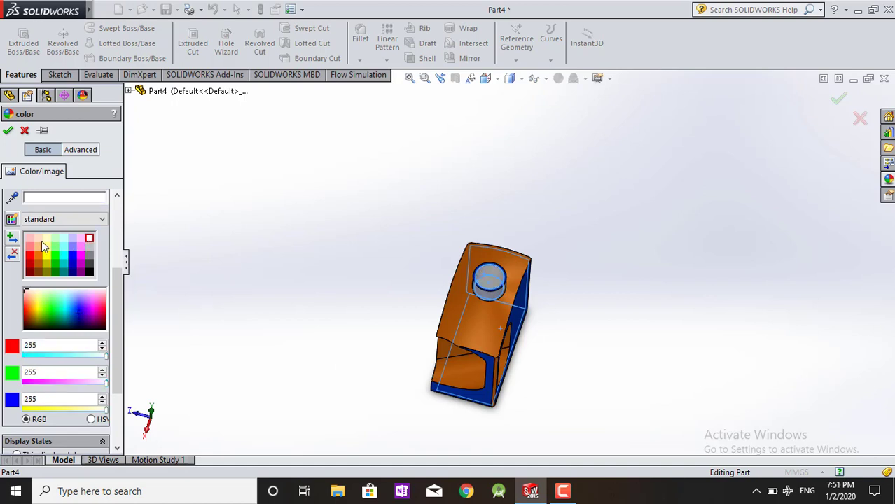
{"action": "left_click", "coordinate": [30, 272]}
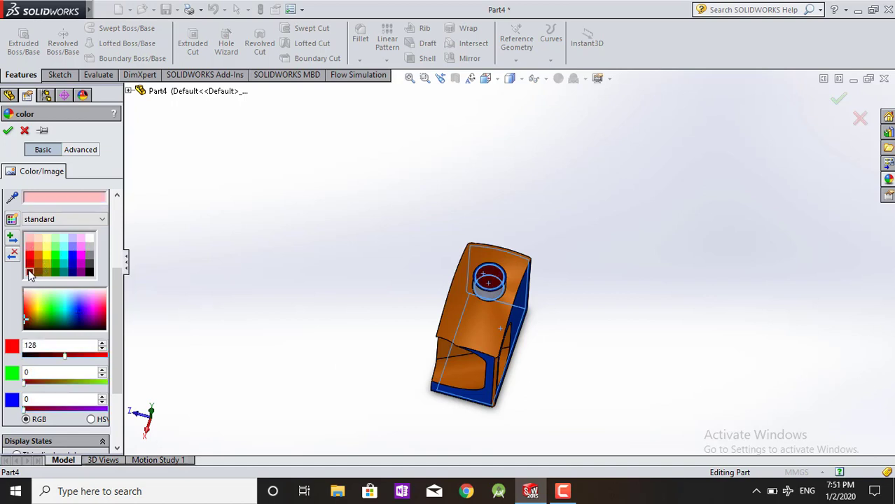
{"action": "left_click", "coordinate": [39, 257]}
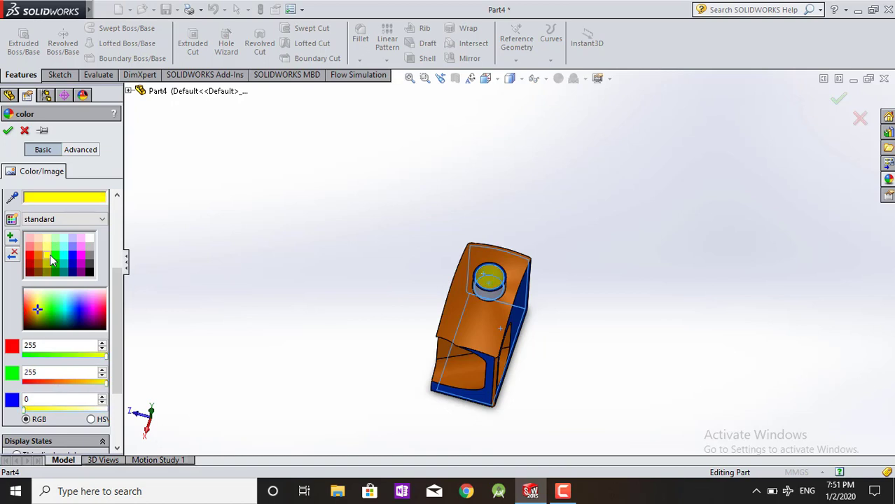
{"action": "left_click", "coordinate": [9, 134]}
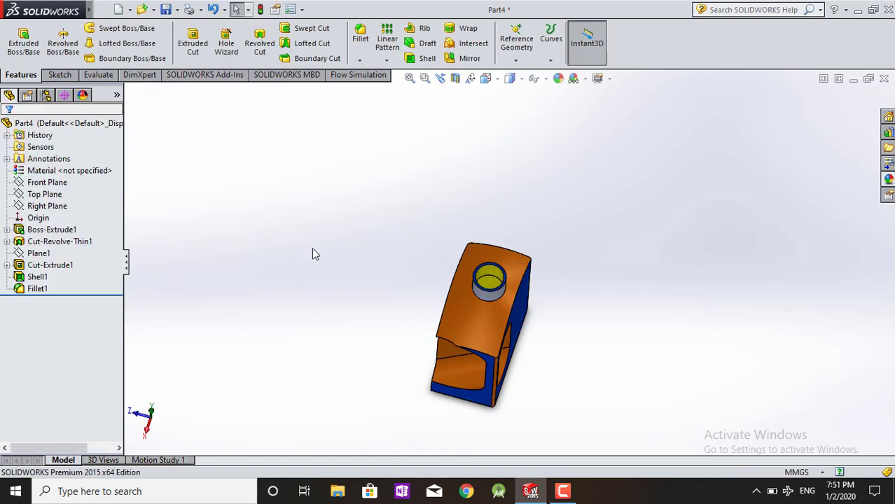
{"action": "mouse_move", "coordinate": [314, 254]}
{"action": "middle_mouse_down"}
{"action": "mouse_move", "coordinate": [366, 274]}
{"action": "mouse_move", "coordinate": [364, 315]}
{"action": "mouse_move", "coordinate": [385, 330]}
{"action": "mouse_move", "coordinate": [401, 309]}
{"action": "mouse_move", "coordinate": [360, 310]}
{"action": "mouse_move", "coordinate": [378, 320]}
{"action": "mouse_move", "coordinate": [357, 279]}
{"action": "mouse_move", "coordinate": [330, 265]}
{"action": "mouse_move", "coordinate": [360, 281]}
{"action": "mouse_move", "coordinate": [370, 226]}
{"action": "mouse_move", "coordinate": [384, 408]}
{"action": "mouse_move", "coordinate": [415, 333]}
{"action": "mouse_move", "coordinate": [464, 344]}
{"action": "mouse_move", "coordinate": [343, 353]}
{"action": "mouse_move", "coordinate": [332, 310]}
{"action": "mouse_move", "coordinate": [556, 376]}
{"action": "mouse_move", "coordinate": [577, 459]}
{"action": "mouse_move", "coordinate": [431, 386]}
{"action": "mouse_move", "coordinate": [400, 314]}
{"action": "mouse_move", "coordinate": [443, 402]}
{"action": "middle_mouse_up"}
{"action": "left_click", "coordinate": [463, 247]}
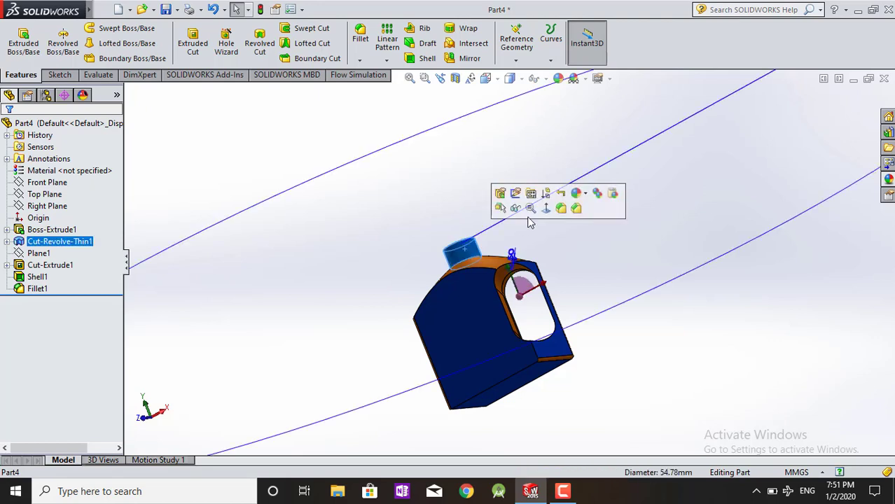
{"action": "left_click", "coordinate": [598, 278]}
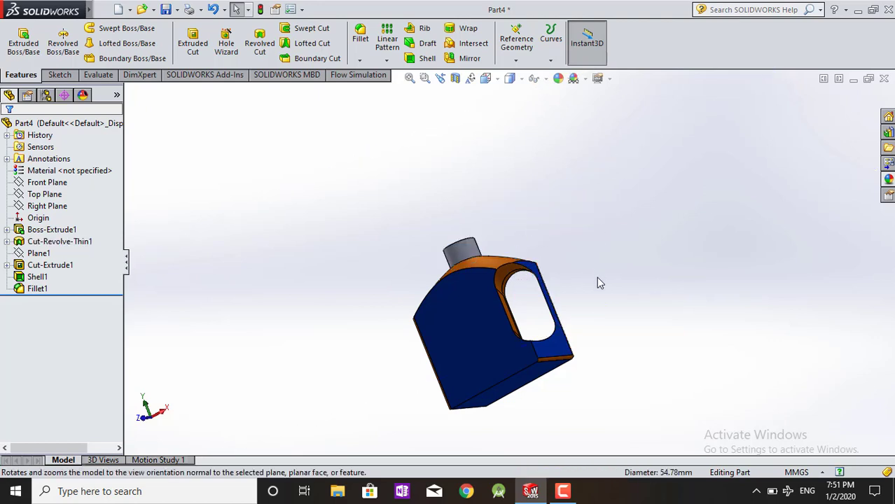
{"action": "left_click", "coordinate": [558, 494]}
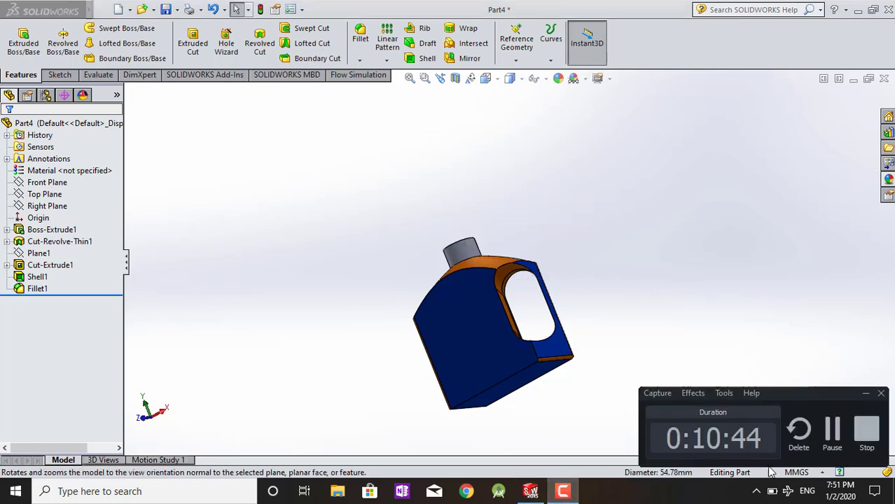
{"action": "left_click", "coordinate": [827, 441]}
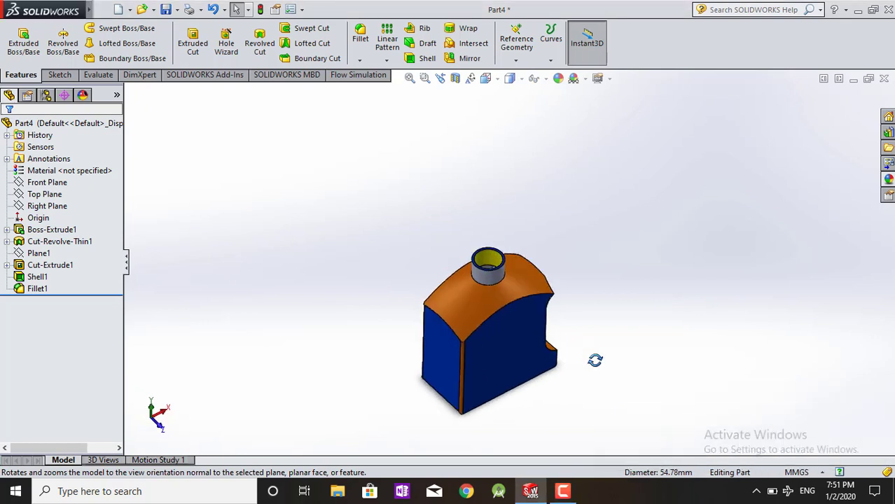
{"action": "mouse_move", "coordinate": [593, 359]}
{"action": "middle_mouse_down"}
{"action": "mouse_move", "coordinate": [634, 412]}
{"action": "mouse_move", "coordinate": [547, 369]}
{"action": "mouse_move", "coordinate": [598, 412]}
{"action": "mouse_move", "coordinate": [675, 400]}
{"action": "mouse_move", "coordinate": [755, 367]}
{"action": "mouse_move", "coordinate": [890, 394]}
{"action": "middle_mouse_up"}
{"action": "mouse_move", "coordinate": [608, 412]}
{"action": "middle_mouse_down"}
{"action": "mouse_move", "coordinate": [673, 354]}
{"action": "mouse_move", "coordinate": [650, 314]}
{"action": "mouse_move", "coordinate": [595, 300]}
{"action": "mouse_move", "coordinate": [611, 273]}
{"action": "mouse_move", "coordinate": [609, 362]}
{"action": "mouse_move", "coordinate": [590, 274]}
{"action": "mouse_move", "coordinate": [592, 218]}
{"action": "mouse_move", "coordinate": [483, 421]}
{"action": "mouse_move", "coordinate": [434, 436]}
{"action": "mouse_move", "coordinate": [550, 437]}
{"action": "mouse_move", "coordinate": [477, 420]}
{"action": "mouse_move", "coordinate": [493, 410]}
{"action": "mouse_move", "coordinate": [413, 379]}
{"action": "middle_mouse_up"}
{"action": "scroll", "coordinate": [414, 379], "scroll_direction": "down", "scroll_amount": 4}
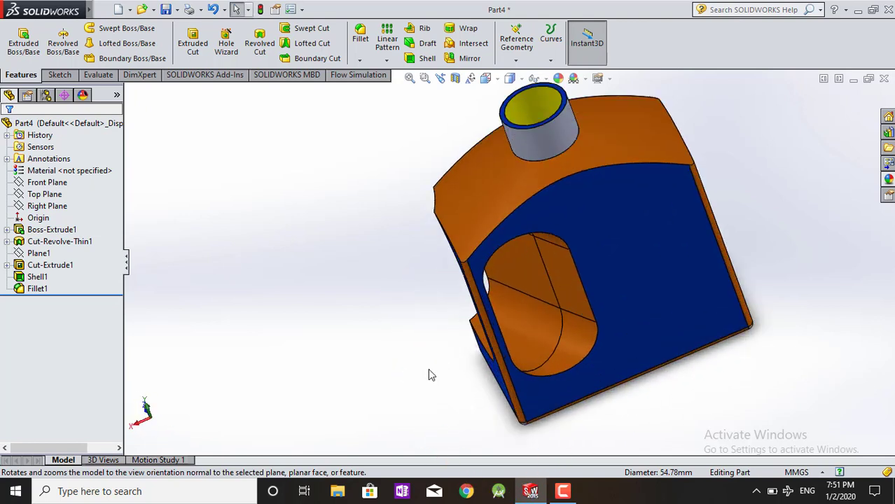